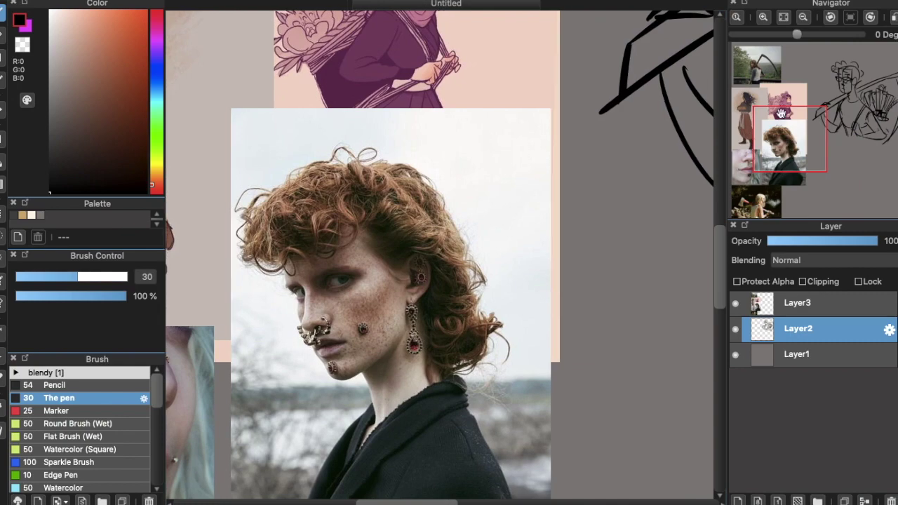
# Fill in a mass of curly black hair on top of the first character's head with the pen brush
pyautogui.moveTo(417, 141); pyautogui.dragTo(419, 184)
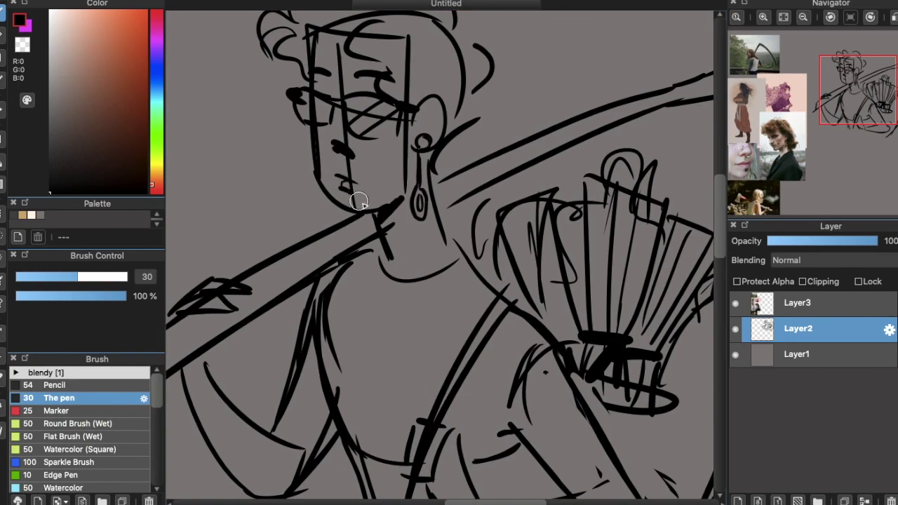
pyautogui.scroll(-5, 466, 176)
pyautogui.scroll(3, 491, 210)
pyautogui.moveTo(414, 81); pyautogui.dragTo(477, 133)
pyautogui.moveTo(449, 98); pyautogui.dragTo(498, 151)
pyautogui.moveTo(411, 84)
pyautogui.mouseDown()
pyautogui.moveTo(391, 100)
pyautogui.moveTo(400, 77)
pyautogui.moveTo(502, 104)
pyautogui.mouseUp()
pyautogui.moveTo(383, 71); pyautogui.dragTo(438, 56)
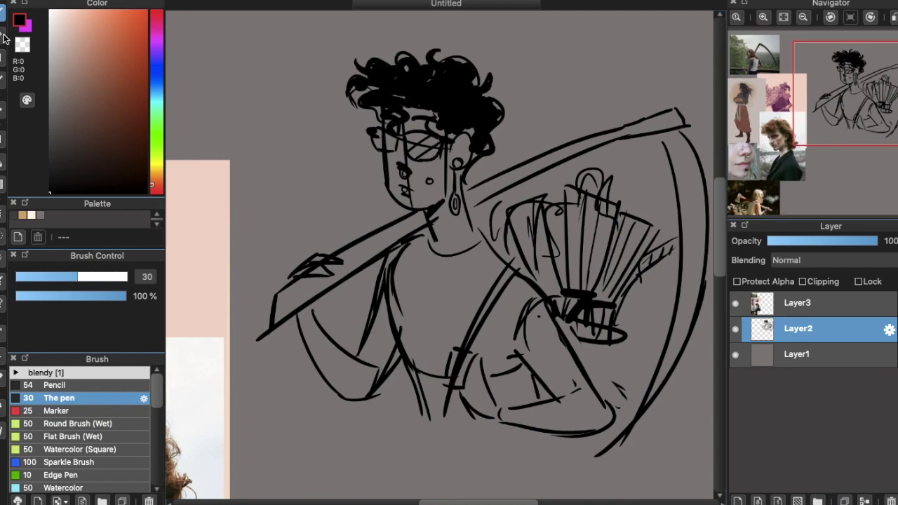
# Add the neckline, sleeve folds and arm details to the first character's clothing
pyautogui.moveTo(428, 230); pyautogui.dragTo(464, 228)
pyautogui.moveTo(361, 274); pyautogui.dragTo(367, 342)
pyautogui.moveTo(316, 301)
pyautogui.mouseDown()
pyautogui.moveTo(365, 354)
pyautogui.moveTo(341, 373)
pyautogui.mouseUp()
pyautogui.moveTo(365, 354); pyautogui.dragTo(372, 383)
pyautogui.moveTo(512, 358); pyautogui.dragTo(555, 421)
pyautogui.moveTo(561, 319); pyautogui.dragTo(607, 411)
# Add a new layer and mark the first sketch with a circled number 1
pyautogui.scroll(-3, 321, 144)
pyautogui.hotkey('ctrl', 'shift', 'n')
pyautogui.moveTo(587, 45); pyautogui.dragTo(590, 62)
pyautogui.moveTo(591, 36); pyautogui.dragTo(593, 38)
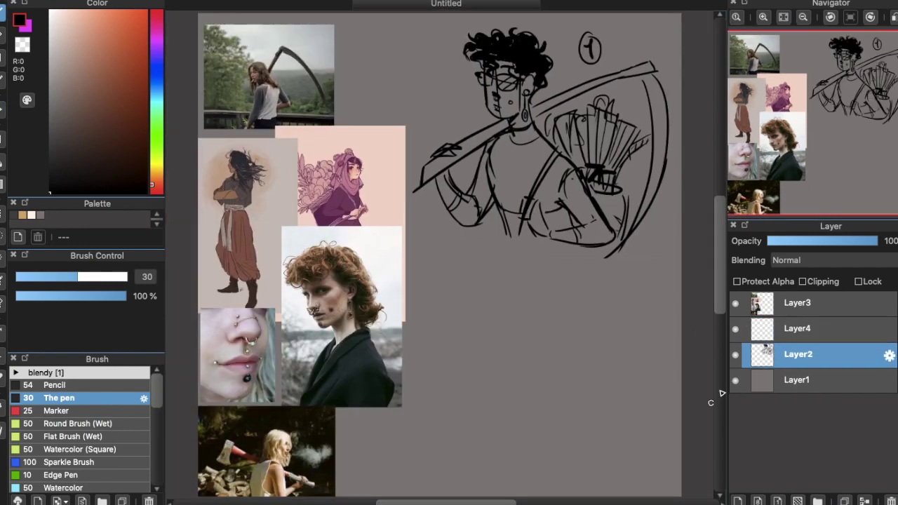
# On Layer4, block in the second character's head below the first sketch, with a vertical centre guide
pyautogui.click(797, 329)
pyautogui.moveTo(466, 298); pyautogui.dragTo(495, 293)
pyautogui.moveTo(466, 297); pyautogui.dragTo(496, 294)
pyautogui.moveTo(482, 296); pyautogui.dragTo(481, 338)
pyautogui.scroll(3, 480, 316)
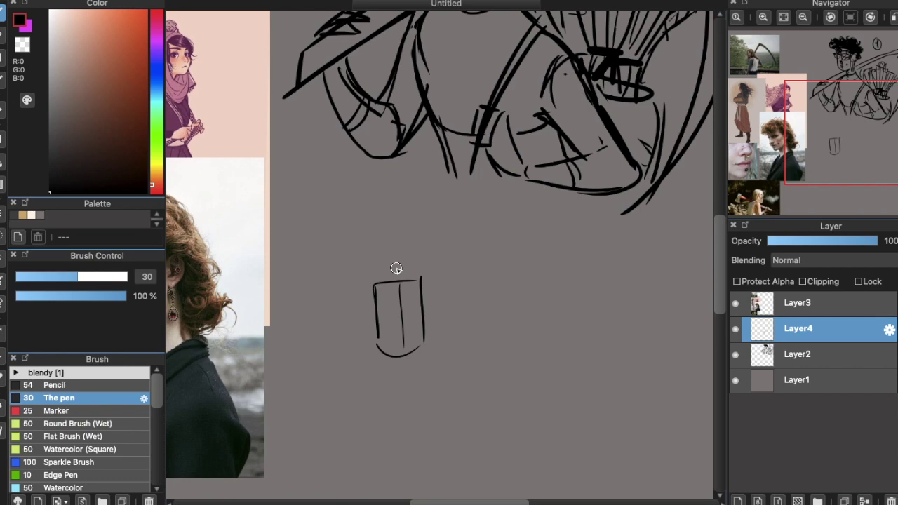
# Sketch a wide round hat brim, hair and a face with round glasses on the second character
pyautogui.moveTo(421, 246); pyautogui.dragTo(351, 335)
pyautogui.moveTo(431, 277); pyautogui.dragTo(432, 330)
pyautogui.moveTo(323, 277)
pyautogui.mouseDown()
pyautogui.moveTo(375, 306)
pyautogui.moveTo(433, 273)
pyautogui.moveTo(449, 295)
pyautogui.mouseUp()
pyautogui.moveTo(372, 308)
pyautogui.mouseDown()
pyautogui.moveTo(421, 354)
pyautogui.moveTo(428, 349)
pyautogui.moveTo(391, 305)
pyautogui.moveTo(409, 304)
pyautogui.moveTo(388, 313)
pyautogui.mouseUp()
pyautogui.moveTo(401, 314); pyautogui.dragTo(403, 313)
pyautogui.hotkey('ctrl', 'z')
# Draw the second character's neck, shoulders, torso sides and bent forearm with a hand
pyautogui.moveTo(386, 351); pyautogui.dragTo(389, 380)
pyautogui.moveTo(449, 263); pyautogui.dragTo(474, 270)
pyautogui.moveTo(372, 390); pyautogui.dragTo(348, 463)
pyautogui.moveTo(418, 372)
pyautogui.mouseDown()
pyautogui.moveTo(461, 390)
pyautogui.moveTo(444, 464)
pyautogui.mouseUp()
pyautogui.moveTo(330, 470); pyautogui.dragTo(379, 449)
pyautogui.moveTo(312, 351); pyautogui.dragTo(351, 403)
pyautogui.moveTo(365, 386); pyautogui.dragTo(372, 435)
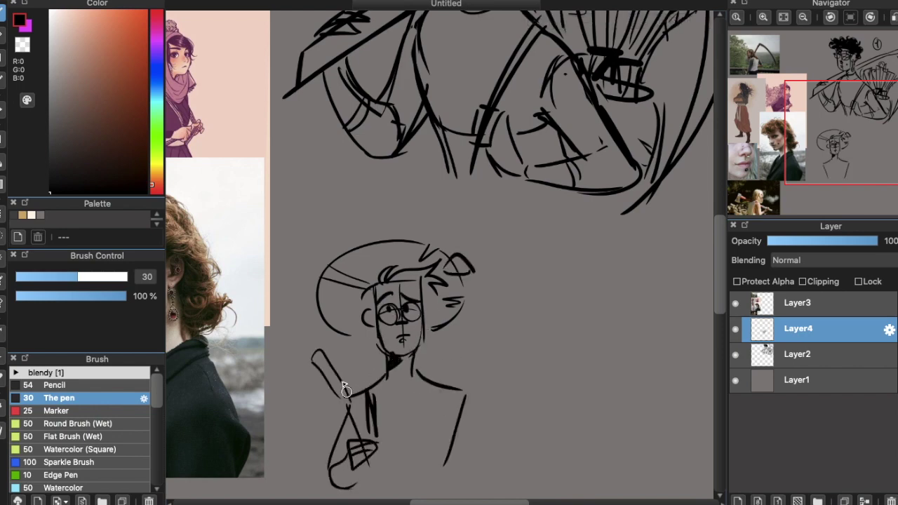
# Sketch a bundle of plants with leafy ends held beside the second character's shoulder
pyautogui.moveTo(321, 351); pyautogui.dragTo(355, 393)
pyautogui.moveTo(309, 379); pyautogui.dragTo(344, 414)
pyautogui.moveTo(284, 329); pyautogui.dragTo(323, 372)
pyautogui.moveTo(296, 394); pyautogui.dragTo(312, 398)
pyautogui.moveTo(371, 351); pyautogui.dragTo(365, 386)
pyautogui.moveTo(359, 351); pyautogui.dragTo(355, 379)
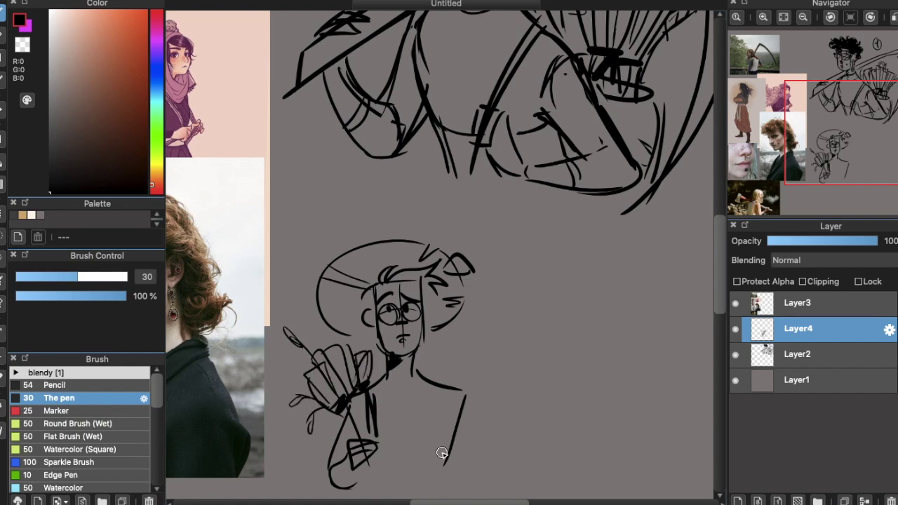
pyautogui.moveTo(373, 407); pyautogui.dragTo(375, 440)
pyautogui.moveTo(474, 269)
pyautogui.mouseDown()
pyautogui.moveTo(539, 307)
pyautogui.moveTo(476, 401)
pyautogui.mouseUp()
pyautogui.moveTo(499, 314); pyautogui.dragTo(421, 379)
pyautogui.press('super+z')
pyautogui.press('super+z')
# Draw the second character's raised arm bent at the elbow, with the hand holding the hat
pyautogui.moveTo(477, 271); pyautogui.dragTo(531, 311)
pyautogui.moveTo(443, 466); pyautogui.dragTo(532, 313)
pyautogui.moveTo(435, 246); pyautogui.dragTo(462, 264)
pyautogui.moveTo(439, 249); pyautogui.dragTo(475, 274)
pyautogui.scroll(2, 462, 227)
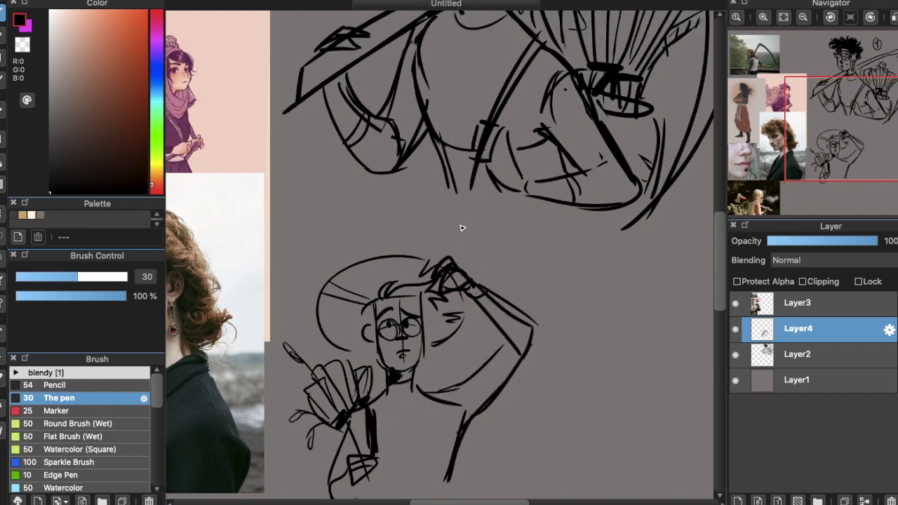
# Add the sleeve, neckline and torso folds to the second character and darken the hair
pyautogui.scroll(-8, 463, 227)
pyautogui.moveTo(506, 219); pyautogui.dragTo(474, 313)
pyautogui.moveTo(474, 231); pyautogui.dragTo(446, 277)
pyautogui.moveTo(533, 186); pyautogui.dragTo(519, 257)
pyautogui.moveTo(513, 210); pyautogui.dragTo(426, 232)
pyautogui.moveTo(438, 116)
pyautogui.mouseDown()
pyautogui.moveTo(482, 123)
pyautogui.moveTo(414, 158)
pyautogui.mouseUp()
pyautogui.moveTo(471, 124); pyautogui.dragTo(485, 145)
pyautogui.scroll(5, 385, 272)
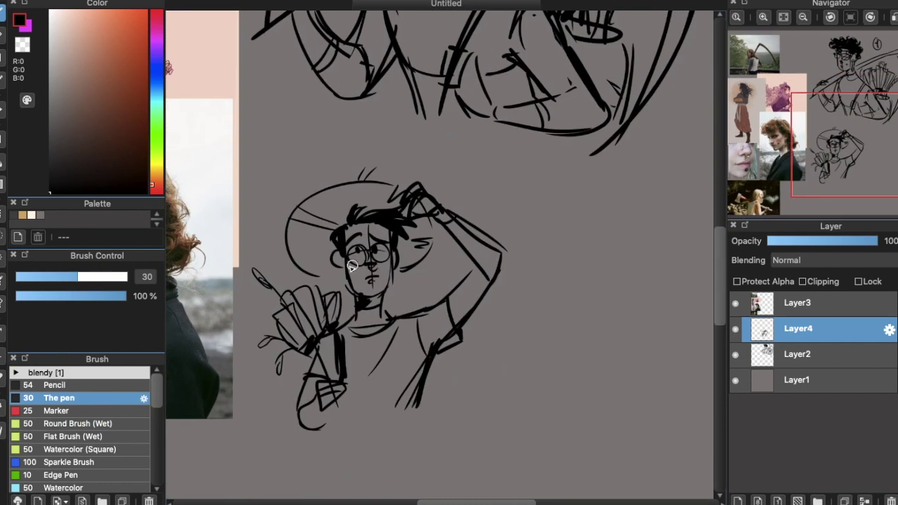
# Write "nerdy?" under the second sketch and mark it with a circled number 2
pyautogui.moveTo(358, 414); pyautogui.dragTo(418, 421)
pyautogui.scroll(-3, 364, 414)
pyautogui.scroll(3, 393, 280)
pyautogui.moveTo(302, 214)
pyautogui.mouseDown()
pyautogui.moveTo(315, 235)
pyautogui.moveTo(303, 235)
pyautogui.mouseUp()
# On a new layer, sketch the third character's head with ear, facial features, tinted glasses and earrings
pyautogui.hotkey('ctrl', 'shift', 'n')
pyautogui.moveTo(540, 271)
pyautogui.mouseDown()
pyautogui.moveTo(577, 274)
pyautogui.moveTo(576, 252)
pyautogui.mouseUp()
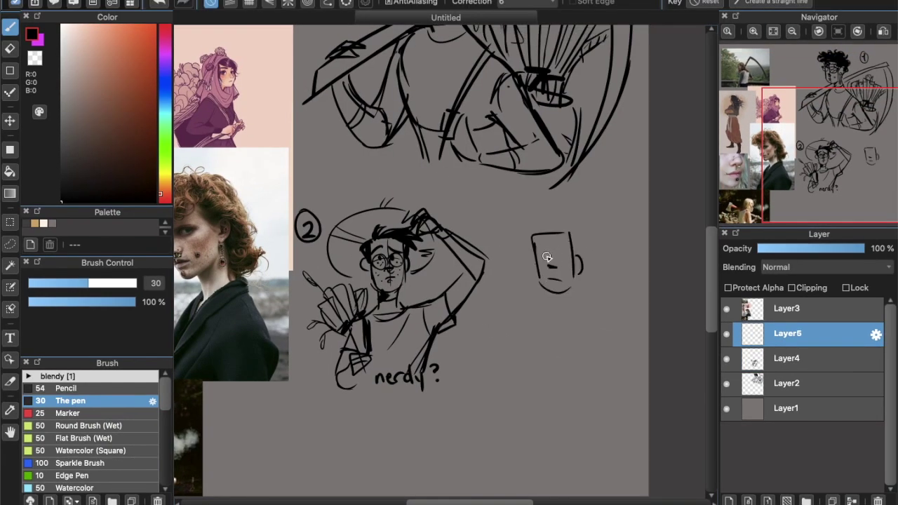
pyautogui.scroll(-3, 546, 258)
pyautogui.scroll(4, 546, 257)
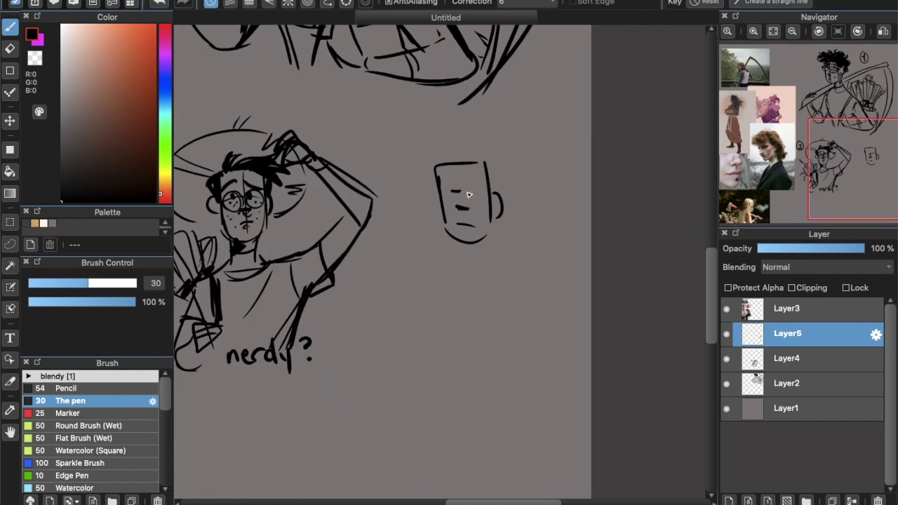
pyautogui.moveTo(435, 195); pyautogui.dragTo(475, 207)
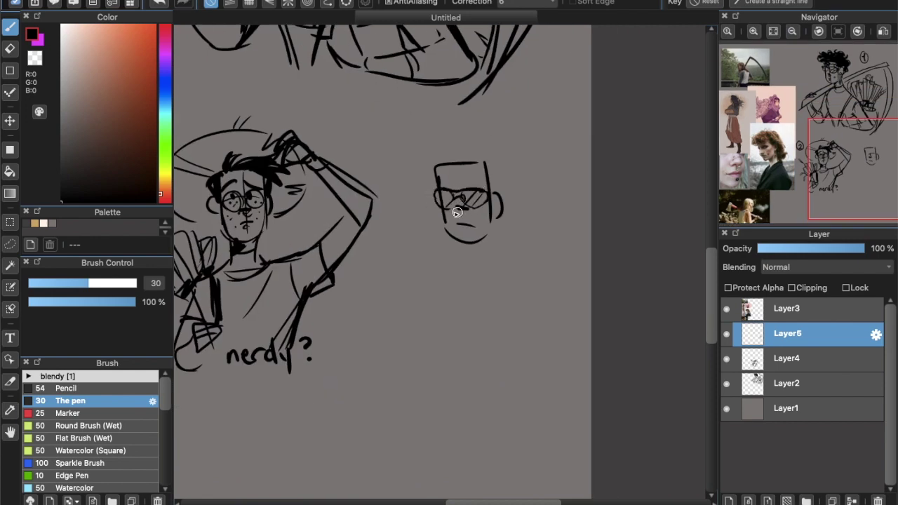
pyautogui.moveTo(466, 204)
pyautogui.mouseDown()
pyautogui.moveTo(468, 212)
pyautogui.moveTo(581, 242)
pyautogui.moveTo(583, 257)
pyautogui.mouseUp()
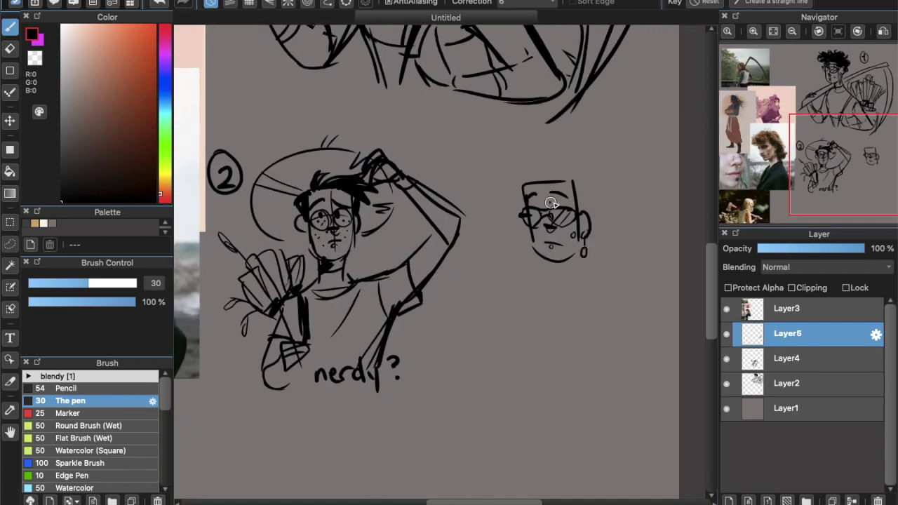
pyautogui.moveTo(537, 168); pyautogui.dragTo(561, 204)
pyautogui.moveTo(491, 165); pyautogui.dragTo(506, 157)
pyautogui.moveTo(573, 181)
pyautogui.mouseDown()
pyautogui.moveTo(588, 205)
pyautogui.moveTo(577, 169)
pyautogui.moveTo(583, 275)
pyautogui.moveTo(560, 280)
pyautogui.mouseUp()
pyautogui.hotkey('ctrl', 'z')
# Write the note "merchant farmer?" beneath the first sketch
pyautogui.moveTo(430, 116); pyautogui.dragTo(547, 120)
pyautogui.moveTo(427, 136); pyautogui.dragTo(518, 151)
pyautogui.hotkey('ctrl', 'z')
# Draw the third character's neck, sloping shoulders, torso sides and bent arm
pyautogui.moveTo(581, 261); pyautogui.dragTo(631, 303)
pyautogui.moveTo(561, 279); pyautogui.dragTo(539, 351)
pyautogui.moveTo(602, 341); pyautogui.dragTo(676, 372)
pyautogui.moveTo(610, 378); pyautogui.dragTo(675, 387)
pyautogui.moveTo(626, 306); pyautogui.dragTo(678, 370)
pyautogui.hotkey('ctrl', 'z')
pyautogui.moveTo(622, 327); pyautogui.dragTo(650, 365)
pyautogui.moveTo(531, 287); pyautogui.dragTo(525, 372)
pyautogui.moveTo(539, 354); pyautogui.dragTo(548, 380)
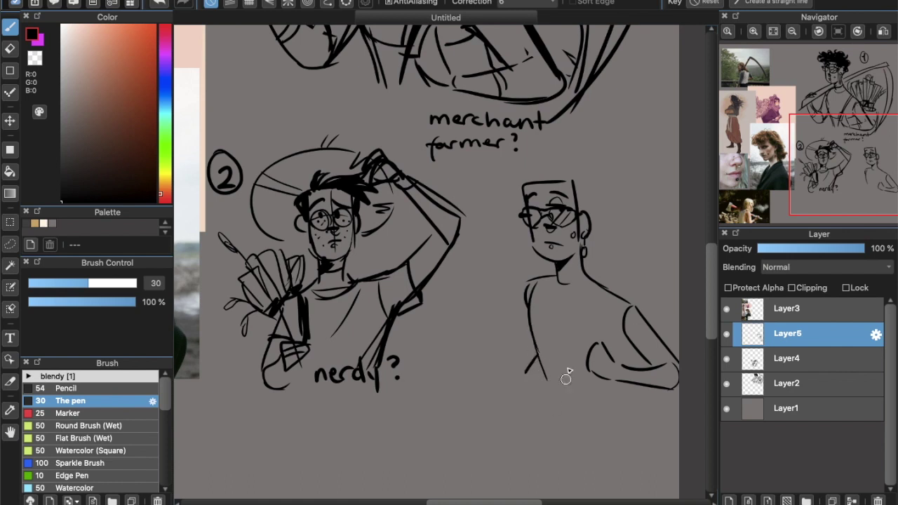
# Add a shoulder strap and a basket with puffy foliage behind the third character's arm
pyautogui.moveTo(616, 295); pyautogui.dragTo(597, 347)
pyautogui.moveTo(605, 382); pyautogui.dragTo(623, 394)
pyautogui.moveTo(639, 316)
pyautogui.mouseDown()
pyautogui.moveTo(670, 303)
pyautogui.moveTo(679, 358)
pyautogui.mouseUp()
pyautogui.moveTo(643, 253); pyautogui.dragTo(606, 285)
# Draw short, swept black hair with a pointed fringe on the third character
pyautogui.moveTo(588, 174)
pyautogui.mouseDown()
pyautogui.moveTo(496, 184)
pyautogui.moveTo(511, 205)
pyautogui.mouseUp()
pyautogui.moveTo(589, 176)
pyautogui.mouseDown()
pyautogui.moveTo(584, 211)
pyautogui.moveTo(618, 275)
pyautogui.mouseUp()
pyautogui.hotkey('ctrl', 'z')
pyautogui.hotkey('ctrl', 'z')
pyautogui.moveTo(591, 179); pyautogui.dragTo(587, 210)
pyautogui.moveTo(565, 171)
pyautogui.mouseDown()
pyautogui.moveTo(510, 202)
pyautogui.moveTo(586, 181)
pyautogui.mouseUp()
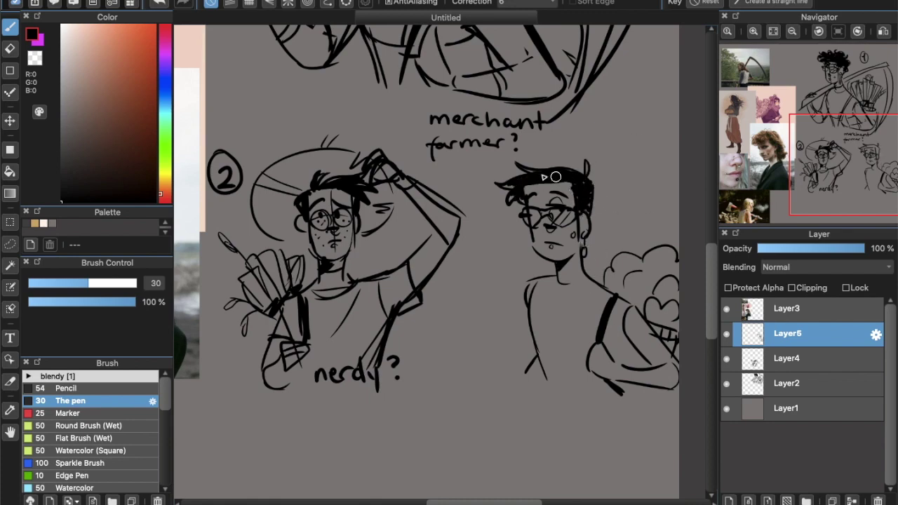
pyautogui.moveTo(525, 189); pyautogui.dragTo(579, 208)
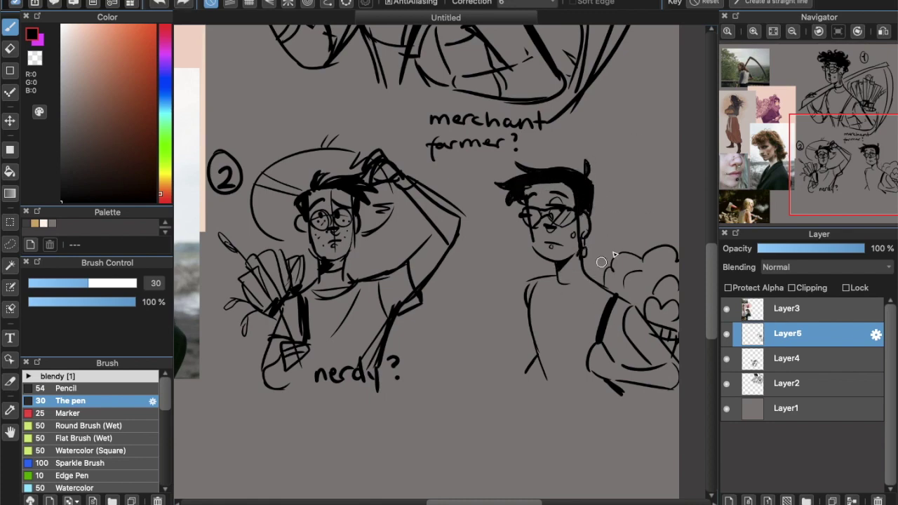
# Start the third character's shirt collar at the base of the neck
pyautogui.hscroll(-10, 560, 281)
pyautogui.hscroll(11, 486, 295)
pyautogui.moveTo(519, 247)
pyautogui.mouseDown()
pyautogui.moveTo(527, 267)
pyautogui.moveTo(519, 273)
pyautogui.mouseUp()
pyautogui.moveTo(507, 258); pyautogui.dragTo(523, 277)
pyautogui.hotkey('ctrl', 'z')
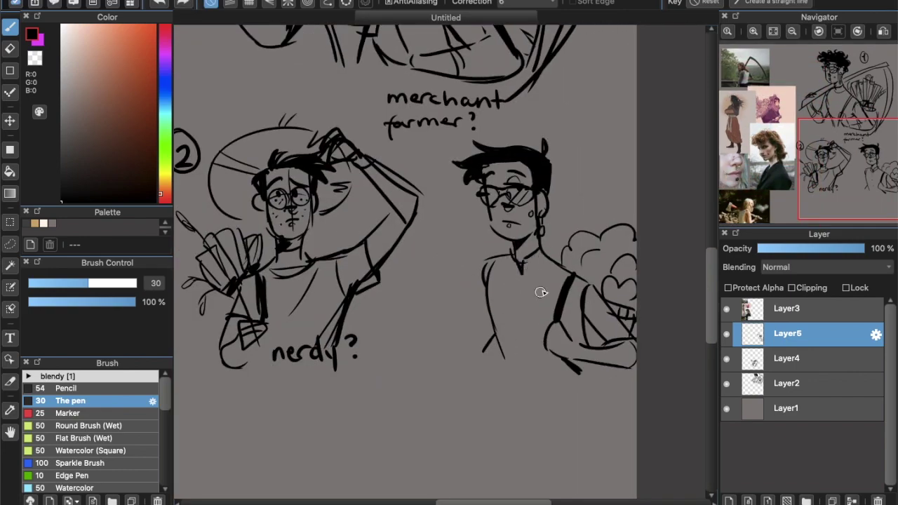
# Finish the third character's pointed collar and draw the buttoned shirt down to the waist
pyautogui.hscroll(-10, 537, 299)
pyautogui.hscroll(11, 487, 336)
pyautogui.moveTo(469, 336); pyautogui.dragTo(548, 354)
pyautogui.moveTo(444, 309); pyautogui.dragTo(464, 326)
pyautogui.moveTo(444, 247)
pyautogui.mouseDown()
pyautogui.moveTo(471, 330)
pyautogui.moveTo(526, 337)
pyautogui.mouseUp()
pyautogui.moveTo(502, 206); pyautogui.dragTo(486, 249)
pyautogui.moveTo(465, 209); pyautogui.dragTo(483, 249)
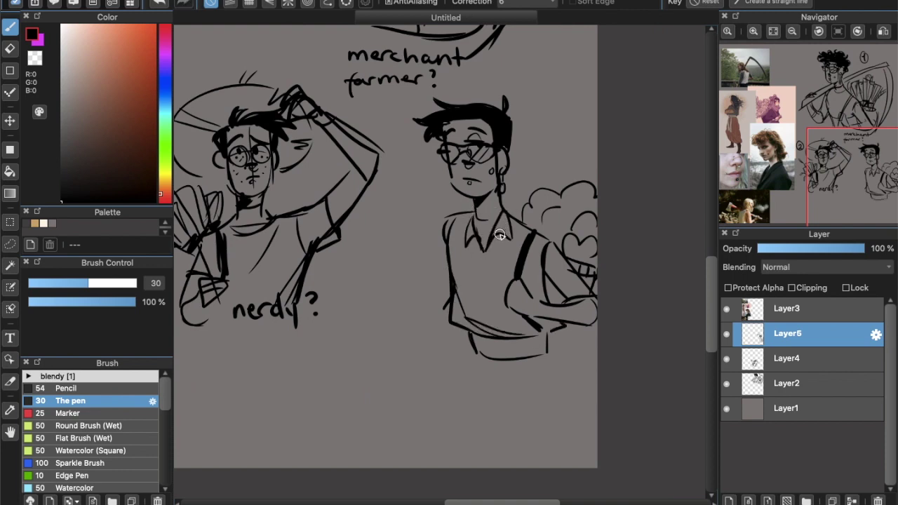
pyautogui.moveTo(482, 257)
pyautogui.mouseDown()
pyautogui.moveTo(484, 308)
pyautogui.moveTo(419, 341)
pyautogui.mouseUp()
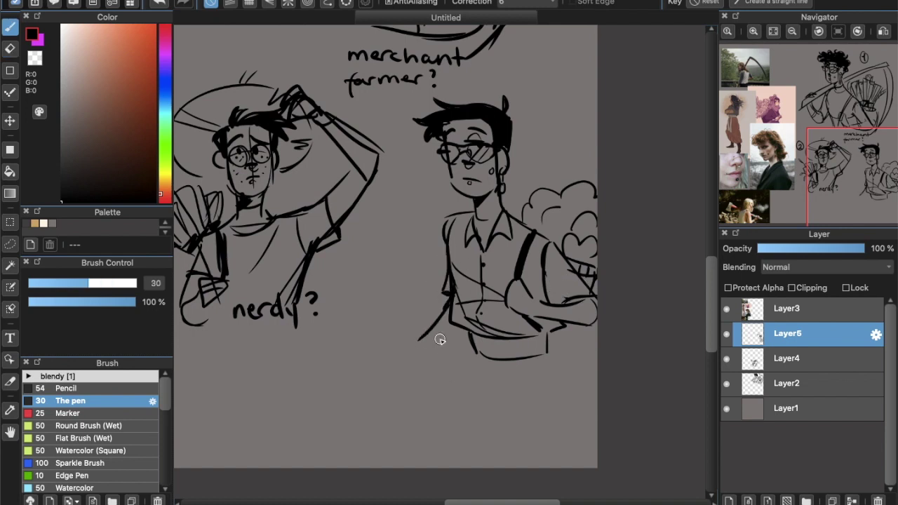
pyautogui.moveTo(495, 150); pyautogui.dragTo(596, 274)
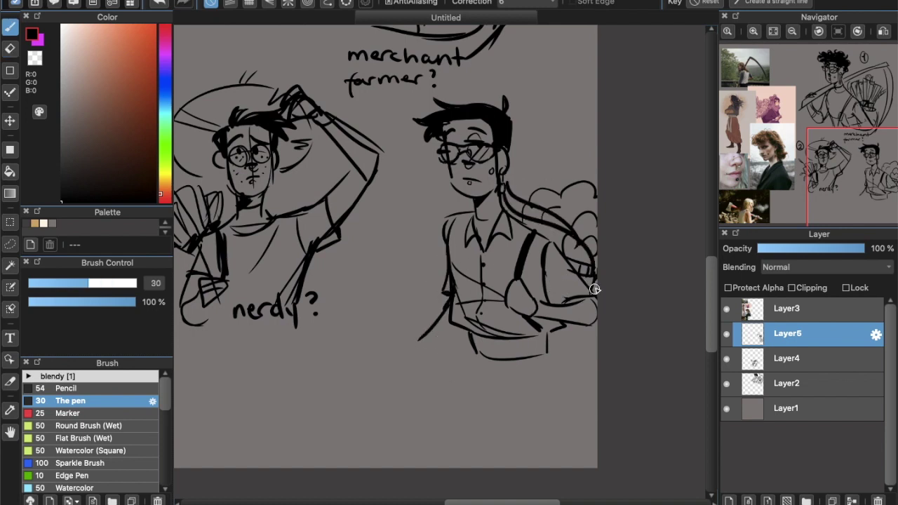
pyautogui.hotkey('ctrl', 'z')
pyautogui.hotkey('ctrl', 'z')
# Redraw the third character's hair as long black hair gathered in a low ponytail over the shoulder
pyautogui.moveTo(444, 98)
pyautogui.mouseDown()
pyautogui.moveTo(505, 105)
pyautogui.moveTo(434, 115)
pyautogui.moveTo(433, 139)
pyautogui.moveTo(486, 112)
pyautogui.moveTo(561, 235)
pyautogui.mouseUp()
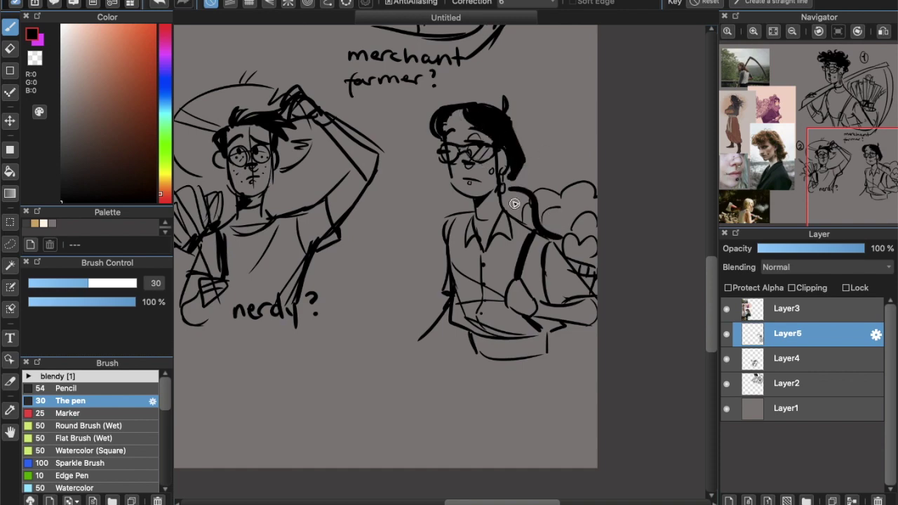
pyautogui.moveTo(505, 193); pyautogui.dragTo(565, 253)
pyautogui.moveTo(551, 301); pyautogui.dragTo(577, 295)
pyautogui.click(748, 131)
pyautogui.click(850, 184)
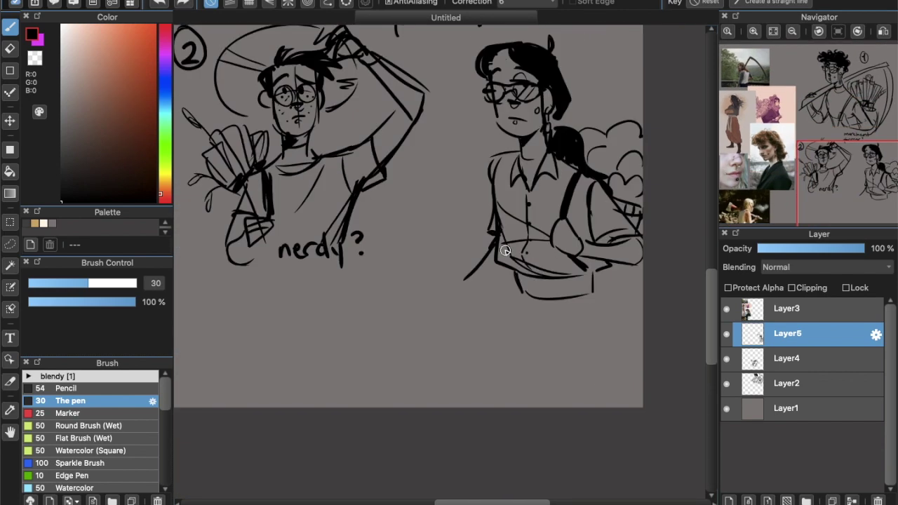
# Add a tall leaf and flower shapes to the basket on the third character's back
pyautogui.moveTo(605, 78); pyautogui.dragTo(601, 140)
pyautogui.moveTo(638, 119); pyautogui.dragTo(622, 181)
pyautogui.moveTo(635, 191); pyautogui.dragTo(624, 209)
# Draw a waist sash and striding trouser legs with fold lines on the third character
pyautogui.moveTo(535, 278); pyautogui.dragTo(586, 288)
pyautogui.moveTo(540, 295)
pyautogui.mouseDown()
pyautogui.moveTo(541, 403)
pyautogui.moveTo(579, 407)
pyautogui.mouseUp()
pyautogui.moveTo(598, 295); pyautogui.dragTo(635, 406)
pyautogui.moveTo(517, 295); pyautogui.dragTo(477, 406)
pyautogui.moveTo(519, 330); pyautogui.dragTo(565, 324)
pyautogui.moveTo(611, 298); pyautogui.dragTo(572, 403)
pyautogui.hotkey('ctrl', 'z')
pyautogui.moveTo(526, 364); pyautogui.dragTo(579, 405)
pyautogui.moveTo(584, 293); pyautogui.dragTo(623, 406)
# Sketch the third character's lowered arm and hand, and refine the outer trouser edge and sleeve
pyautogui.moveTo(505, 274)
pyautogui.mouseDown()
pyautogui.moveTo(460, 298)
pyautogui.moveTo(455, 283)
pyautogui.moveTo(480, 336)
pyautogui.mouseUp()
pyautogui.hotkey('ctrl', 'z')
pyautogui.moveTo(492, 337)
pyautogui.mouseDown()
pyautogui.moveTo(456, 365)
pyautogui.moveTo(491, 354)
pyautogui.mouseUp()
pyautogui.hotkey('ctrl', 'z')
pyautogui.moveTo(598, 296); pyautogui.dragTo(632, 405)
pyautogui.hotkey('ctrl', 'z')
pyautogui.moveTo(602, 308); pyautogui.dragTo(635, 406)
pyautogui.moveTo(491, 221); pyautogui.dragTo(498, 241)
pyautogui.moveTo(529, 157); pyautogui.dragTo(534, 186)
pyautogui.hotkey('ctrl', 'z')
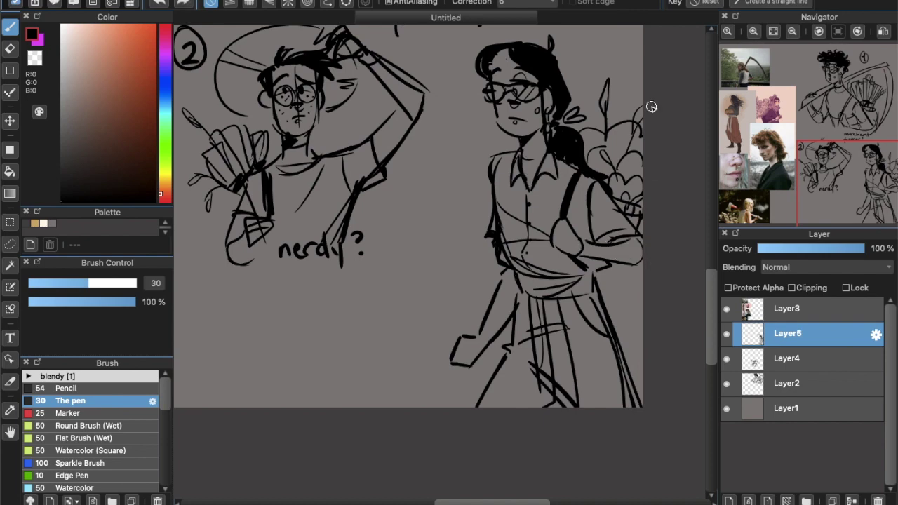
# Erase the third character's long hair and draw a wide-brimmed hat with short hair beneath it
pyautogui.hscroll(3, 652, 106)
pyautogui.press('e')
pyautogui.moveTo(533, 67)
pyautogui.mouseDown()
pyautogui.moveTo(517, 110)
pyautogui.moveTo(515, 94)
pyautogui.moveTo(442, 42)
pyautogui.mouseUp()
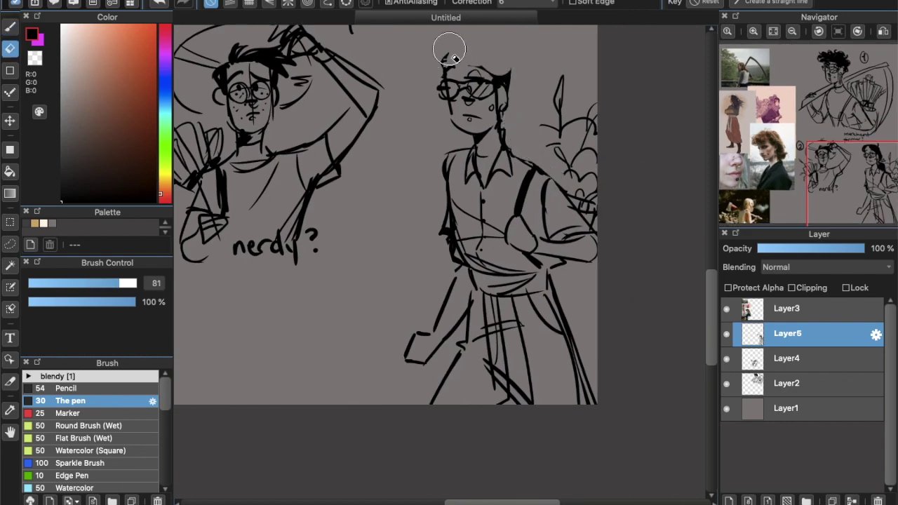
pyautogui.press('b')
pyautogui.moveTo(502, 58)
pyautogui.mouseDown()
pyautogui.moveTo(409, 70)
pyautogui.moveTo(465, 49)
pyautogui.moveTo(511, 88)
pyautogui.moveTo(439, 63)
pyautogui.moveTo(550, 65)
pyautogui.moveTo(520, 81)
pyautogui.mouseUp()
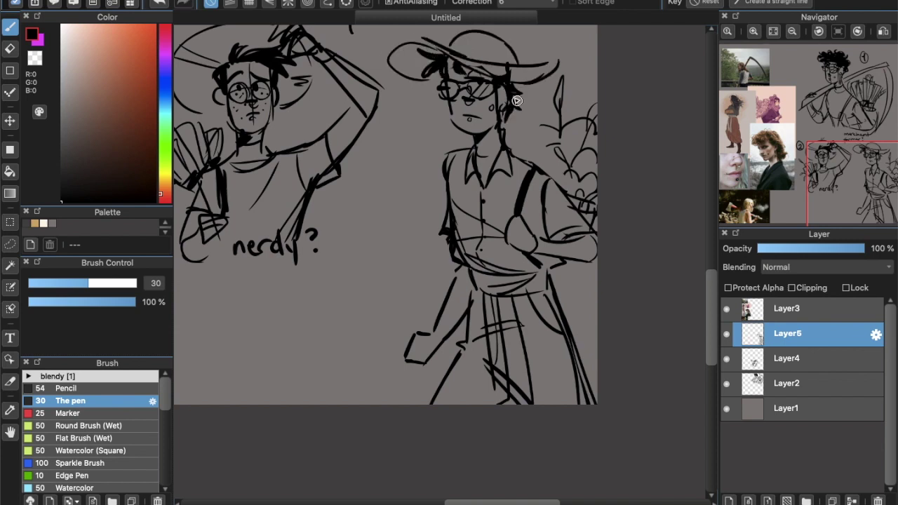
# Clean up the lines beside the third character's neck and redraw the dangling earring
pyautogui.press('e')
pyautogui.moveTo(516, 131); pyautogui.dragTo(498, 130)
pyautogui.press('b')
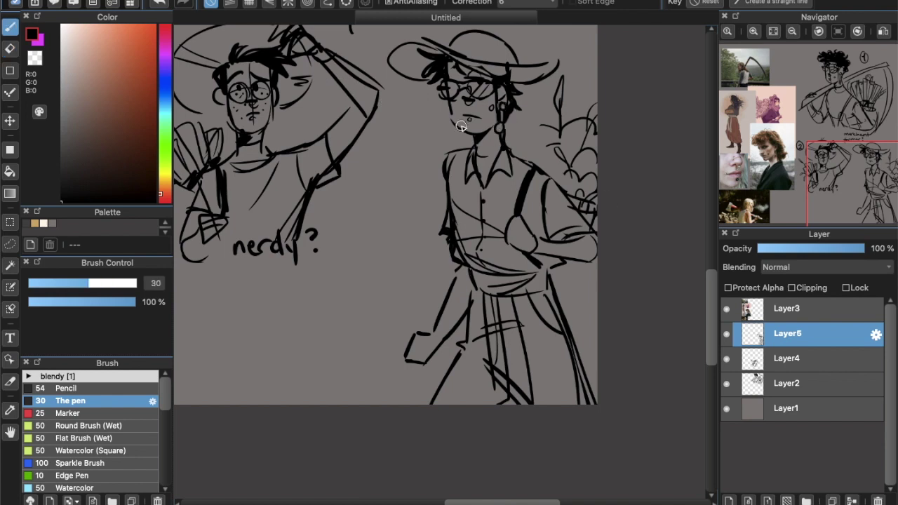
# Erase the stripes on the third character's trousers and redraw the centre seam, crotch folds and cuff lines
pyautogui.press('e')
pyautogui.press('b')
pyautogui.moveTo(491, 300)
pyautogui.mouseDown()
pyautogui.moveTo(517, 412)
pyautogui.moveTo(498, 370)
pyautogui.mouseUp()
pyautogui.moveTo(466, 322)
pyautogui.mouseDown()
pyautogui.moveTo(456, 343)
pyautogui.moveTo(539, 323)
pyautogui.mouseUp()
pyautogui.moveTo(475, 343)
pyautogui.mouseDown()
pyautogui.moveTo(444, 388)
pyautogui.moveTo(487, 377)
pyautogui.mouseUp()
pyautogui.moveTo(476, 392); pyautogui.dragTo(426, 405)
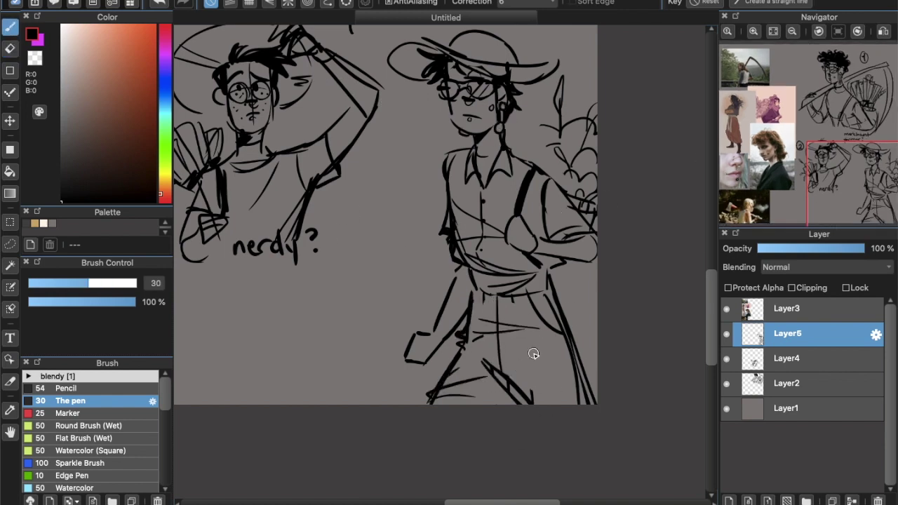
# Mark the third sketch with a circled number 3 and make Layer2 the active layer
pyautogui.scroll(-5, 593, 250)
pyautogui.press('Down')
pyautogui.press('Down')
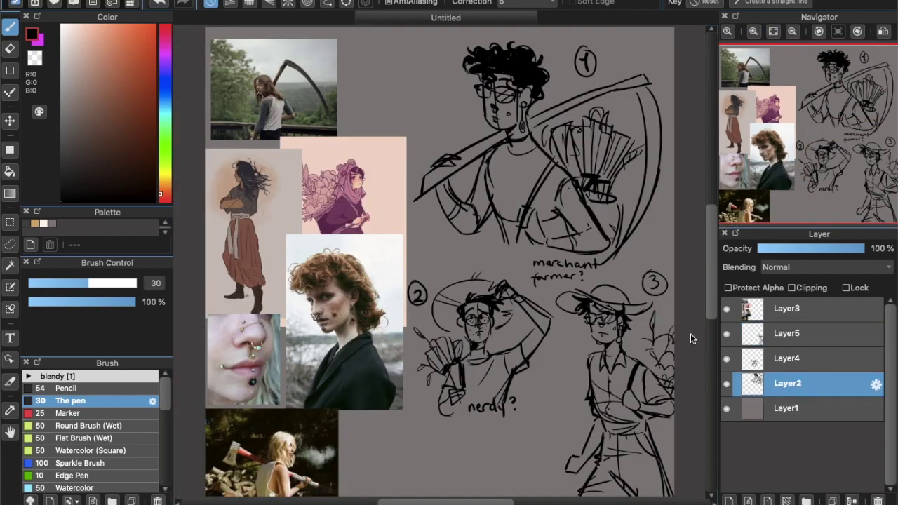
# Shrink the first character sketch and move the second and third sketches to open space in the middle of the canvas
pyautogui.scroll(-2, 690, 339)
pyautogui.hotkey('ctrl', 't')
pyautogui.press('Return')
pyautogui.press('v')
pyautogui.moveTo(495, 301); pyautogui.dragTo(618, 105)
pyautogui.moveTo(593, 320); pyautogui.dragTo(554, 285)
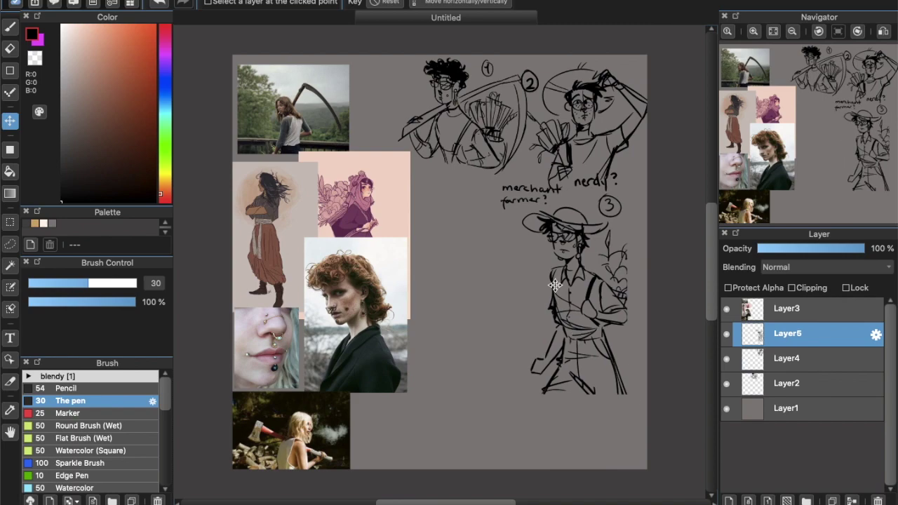
# Add a new layer and sketch a front-facing head beside the third character with a nose, mouth and one glasses lens
pyautogui.hotkey('ctrl', 'shift', 'n')
pyautogui.press('b')
pyautogui.scroll(3, 512, 246)
pyautogui.moveTo(359, 209); pyautogui.dragTo(377, 302)
pyautogui.moveTo(390, 267)
pyautogui.mouseDown()
pyautogui.moveTo(405, 271)
pyautogui.moveTo(438, 243)
pyautogui.mouseUp()
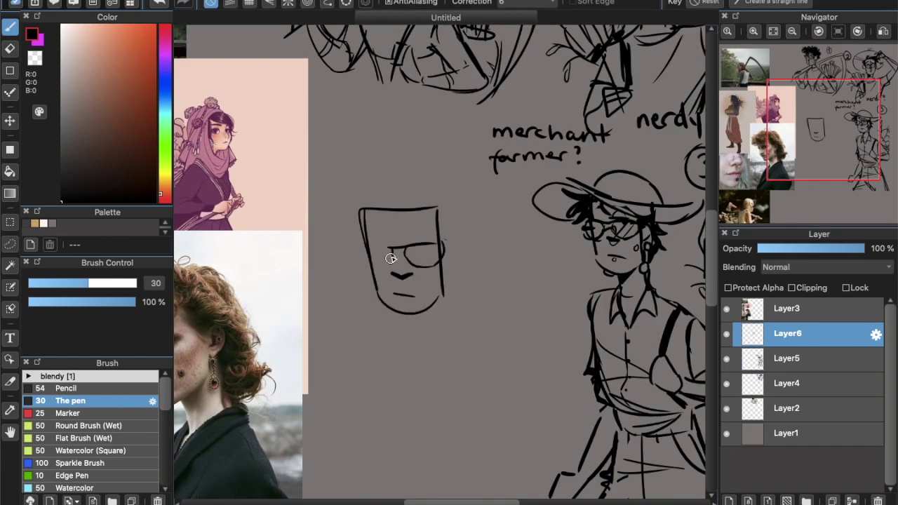
# Complete the new face with the second glasses lens, eyes, brows, ears and a cheek mole
pyautogui.moveTo(359, 264); pyautogui.dragTo(371, 248)
pyautogui.moveTo(366, 268); pyautogui.dragTo(379, 252)
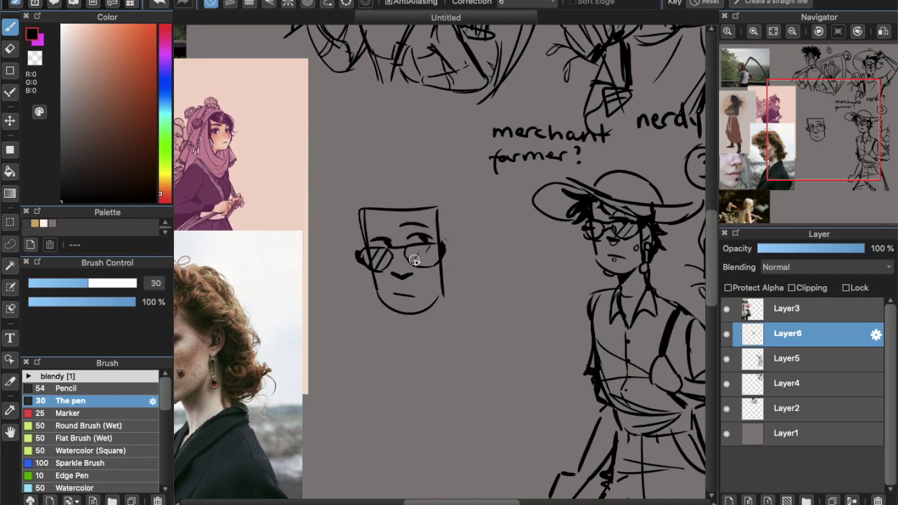
pyautogui.moveTo(448, 244); pyautogui.dragTo(447, 275)
pyautogui.moveTo(417, 259); pyautogui.dragTo(427, 244)
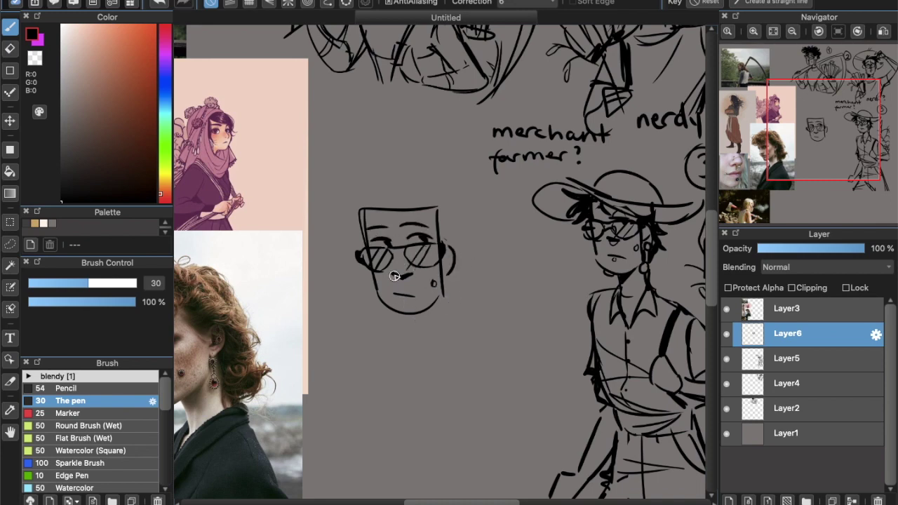
# Fill in short black hair on the new head and draw a wide hat brim around it
pyautogui.hscroll(-5, 403, 307)
pyautogui.hscroll(2, 562, 228)
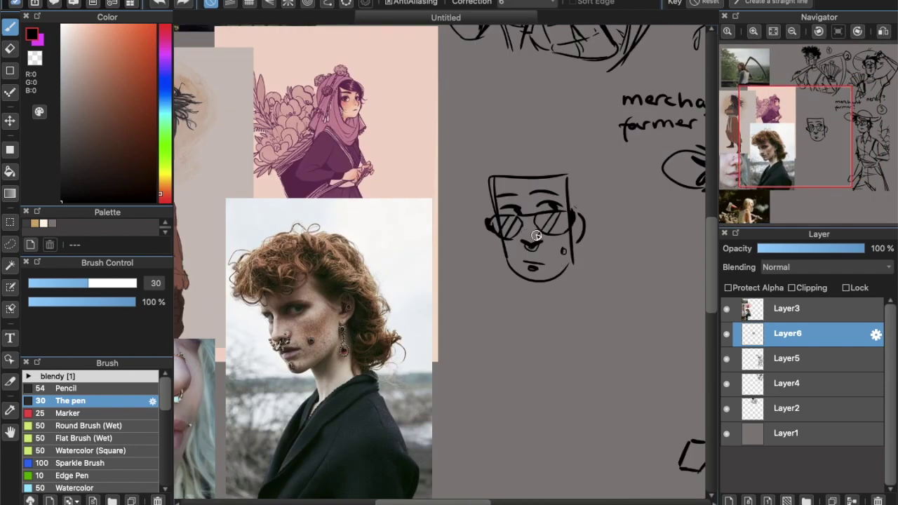
pyautogui.moveTo(467, 179); pyautogui.dragTo(587, 228)
pyautogui.moveTo(548, 175)
pyautogui.mouseDown()
pyautogui.moveTo(482, 188)
pyautogui.moveTo(568, 172)
pyautogui.mouseUp()
pyautogui.moveTo(516, 137); pyautogui.dragTo(555, 165)
pyautogui.moveTo(466, 197); pyautogui.dragTo(561, 144)
pyautogui.moveTo(565, 176); pyautogui.dragTo(496, 181)
# Strengthen the new character's jaw and sketch the neck, shoulders and outer line of the upper body
pyautogui.hscroll(5, 496, 182)
pyautogui.scroll(-2, 496, 182)
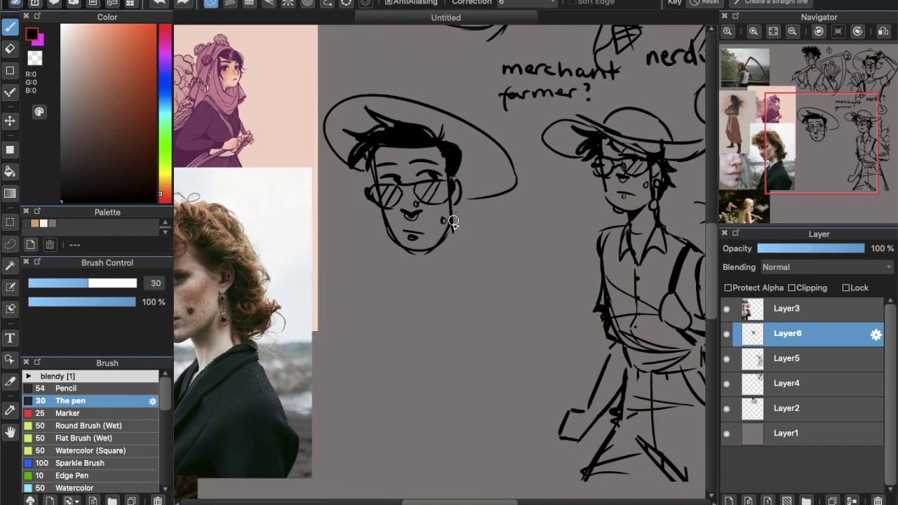
pyautogui.moveTo(450, 240); pyautogui.dragTo(424, 269)
pyautogui.moveTo(460, 223); pyautogui.dragTo(515, 264)
pyautogui.moveTo(382, 227); pyautogui.dragTo(384, 323)
pyautogui.hotkey('ctrl', 'z')
# Refine the brow and nose bridge and sketch an overall strap and bib across the chest
pyautogui.moveTo(405, 179); pyautogui.dragTo(412, 208)
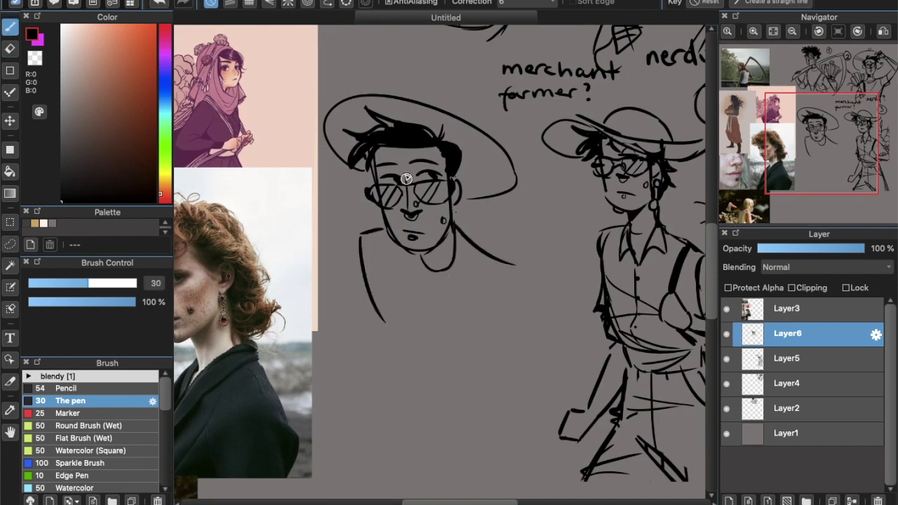
pyautogui.moveTo(408, 165); pyautogui.dragTo(425, 164)
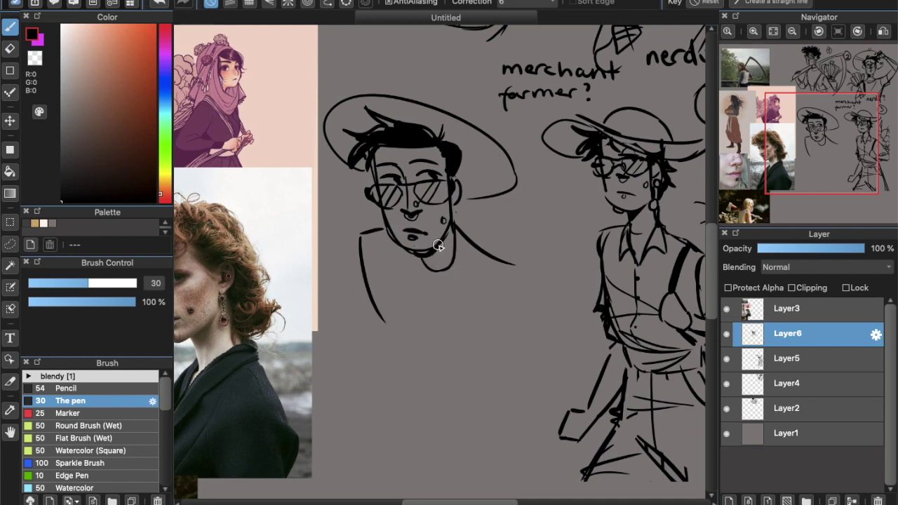
pyautogui.moveTo(379, 233); pyautogui.dragTo(397, 332)
pyautogui.moveTo(397, 316)
pyautogui.mouseDown()
pyautogui.moveTo(467, 335)
pyautogui.moveTo(569, 335)
pyautogui.mouseUp()
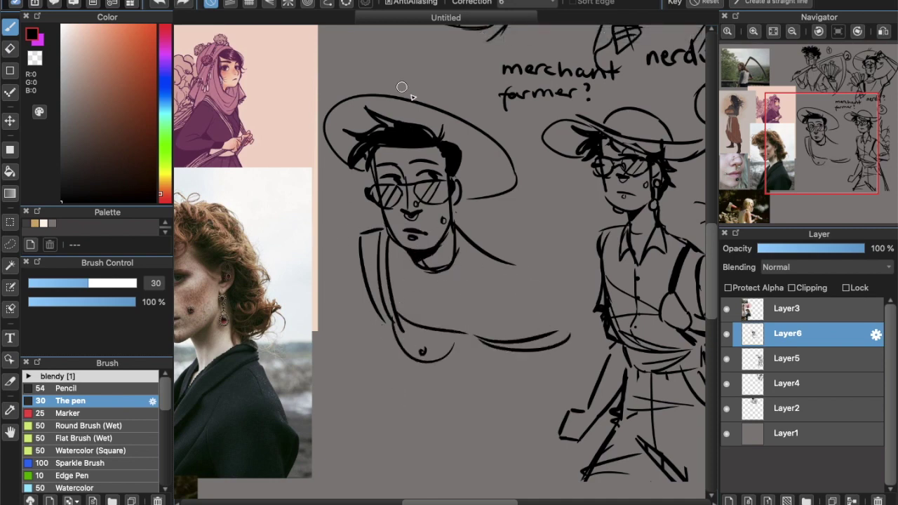
# Thicken the hat's brim, add its crown and draw hair behind the new character's ear
pyautogui.moveTo(320, 151); pyautogui.dragTo(520, 184)
pyautogui.moveTo(449, 123)
pyautogui.mouseDown()
pyautogui.moveTo(523, 200)
pyautogui.moveTo(491, 207)
pyautogui.mouseUp()
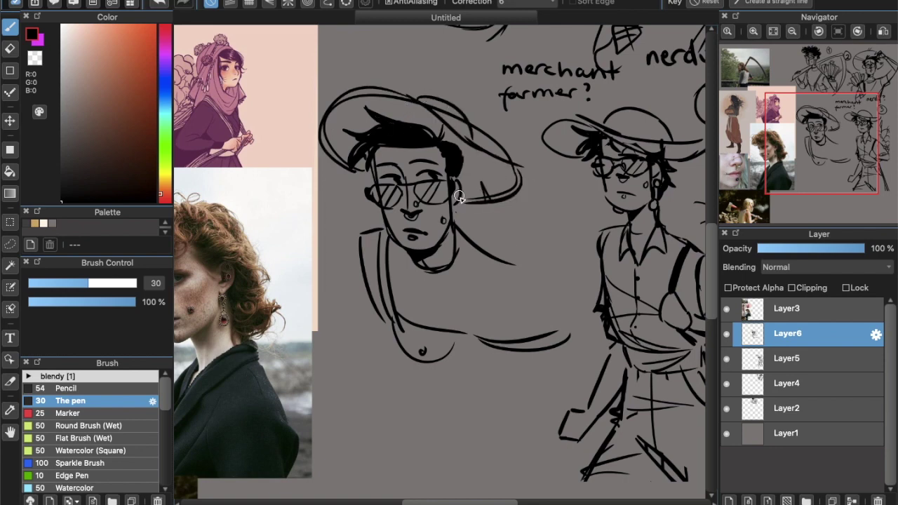
pyautogui.press('e')
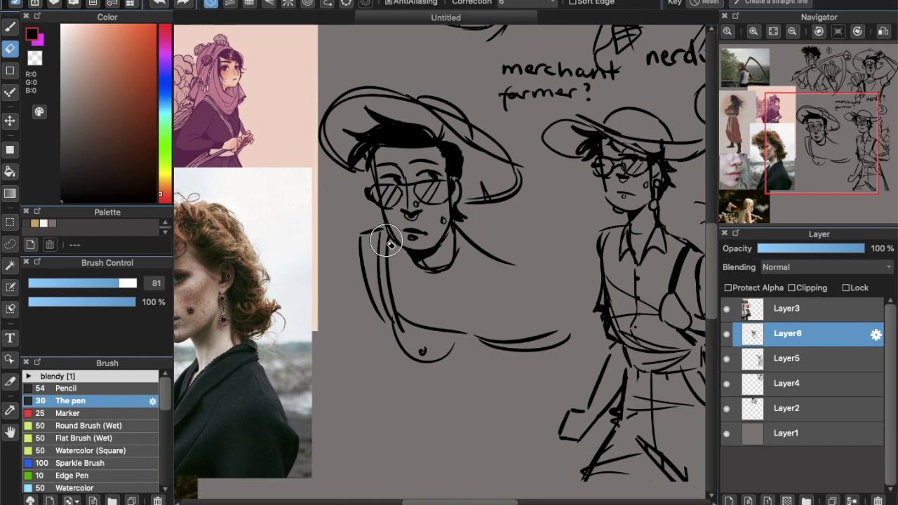
pyautogui.press('b')
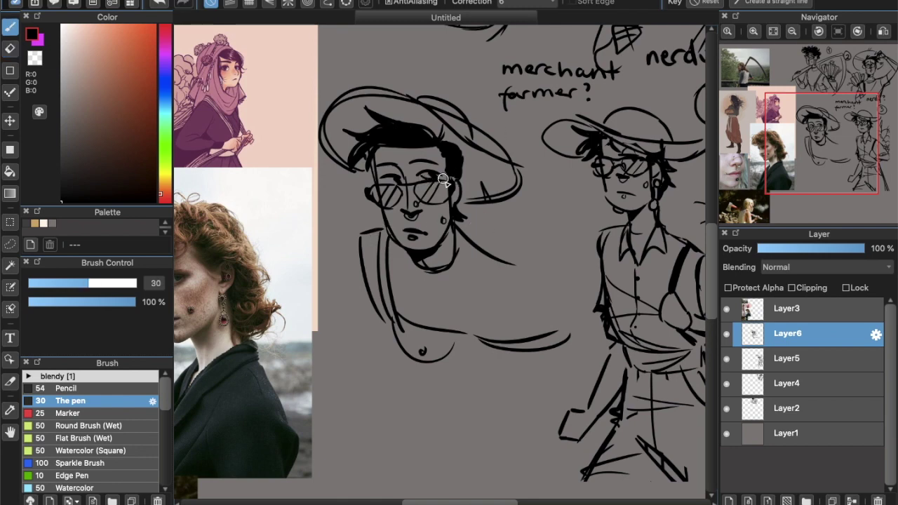
pyautogui.moveTo(509, 286); pyautogui.dragTo(570, 356)
pyautogui.moveTo(542, 298); pyautogui.dragTo(575, 365)
pyautogui.moveTo(369, 235); pyautogui.dragTo(335, 334)
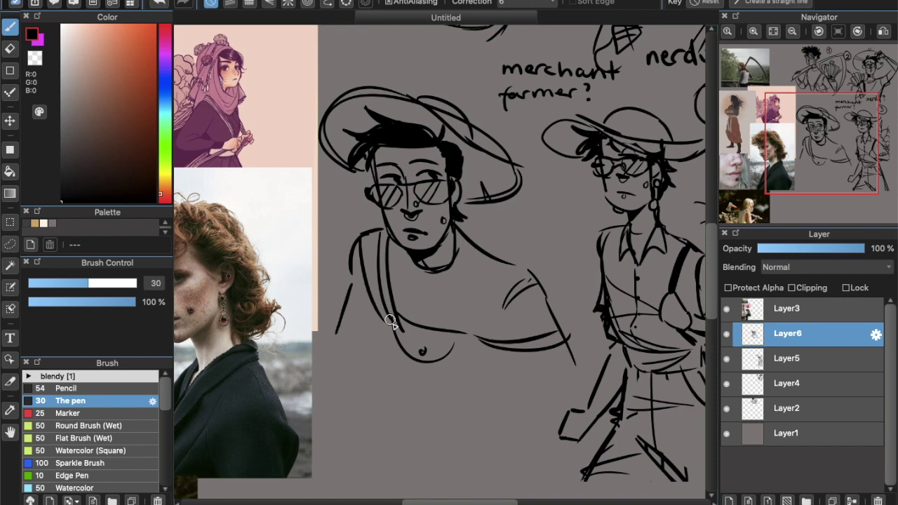
pyautogui.hotkey('ctrl', 'z')
pyautogui.hotkey('ctrl', 'z')
pyautogui.hotkey('ctrl', 'z')
pyautogui.hotkey('ctrl', 'z')
# Draw a pointed shirt collar, sleeve outlines, torso sides and a shirt hem on the new character
pyautogui.moveTo(474, 284); pyautogui.dragTo(456, 236)
pyautogui.moveTo(430, 300); pyautogui.dragTo(379, 269)
pyautogui.moveTo(561, 309); pyautogui.dragTo(577, 373)
pyautogui.moveTo(574, 390); pyautogui.dragTo(519, 390)
pyautogui.moveTo(502, 277); pyautogui.dragTo(518, 393)
pyautogui.moveTo(365, 257)
pyautogui.mouseDown()
pyautogui.moveTo(400, 376)
pyautogui.moveTo(393, 404)
pyautogui.mouseUp()
pyautogui.moveTo(393, 379); pyautogui.dragTo(491, 361)
pyautogui.moveTo(323, 302); pyautogui.dragTo(390, 369)
pyautogui.moveTo(515, 387); pyautogui.dragTo(570, 373)
# Try cuff and lower-arm lines beside the torso, undo them, and strengthen the opposite shoulder line
pyautogui.moveTo(344, 367); pyautogui.dragTo(320, 382)
pyautogui.hotkey('ctrl', 'z')
pyautogui.moveTo(351, 290)
pyautogui.mouseDown()
pyautogui.moveTo(375, 368)
pyautogui.moveTo(330, 399)
pyautogui.mouseUp()
pyautogui.moveTo(362, 410); pyautogui.dragTo(316, 419)
pyautogui.hotkey('ctrl', 'z')
pyautogui.hotkey('ctrl', 'z')
pyautogui.moveTo(466, 233); pyautogui.dragTo(551, 313)
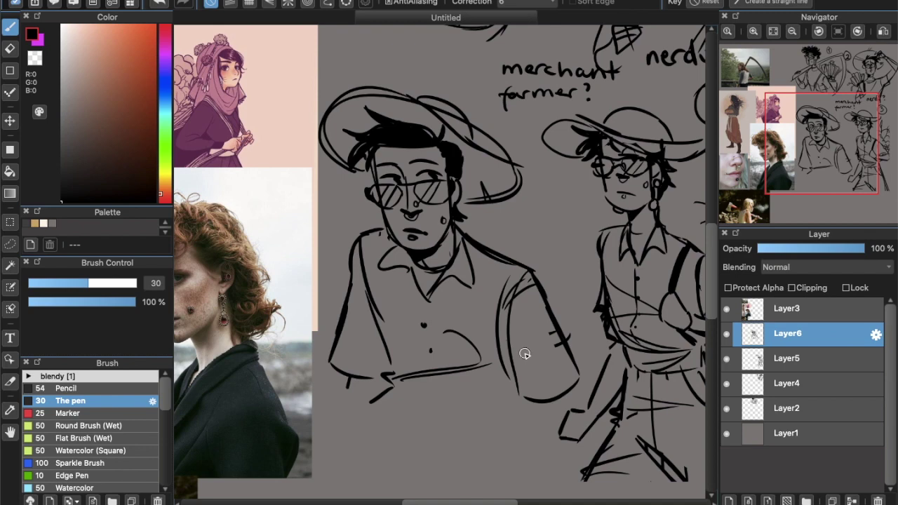
# Erase the shirt's hem and draw two long front edges running down from the collar
pyautogui.press('e')
pyautogui.moveTo(491, 365); pyautogui.dragTo(372, 393)
pyautogui.press('b')
pyautogui.moveTo(479, 264); pyautogui.dragTo(484, 429)
pyautogui.hotkey('ctrl', 'z')
pyautogui.moveTo(464, 282); pyautogui.dragTo(459, 404)
pyautogui.moveTo(394, 268); pyautogui.dragTo(418, 402)
# Erase the outer sleeve lines and redraw both arms with curved fold lines near the elbows
pyautogui.press('e')
pyautogui.moveTo(343, 281); pyautogui.dragTo(351, 379)
pyautogui.moveTo(512, 280)
pyautogui.mouseDown()
pyautogui.moveTo(513, 385)
pyautogui.moveTo(561, 316)
pyautogui.mouseUp()
pyautogui.press('b')
pyautogui.moveTo(344, 270); pyautogui.dragTo(336, 312)
pyautogui.moveTo(339, 366); pyautogui.dragTo(378, 372)
pyautogui.moveTo(520, 275); pyautogui.dragTo(571, 413)
pyautogui.moveTo(510, 390); pyautogui.dragTo(556, 393)
pyautogui.moveTo(508, 401); pyautogui.dragTo(558, 402)
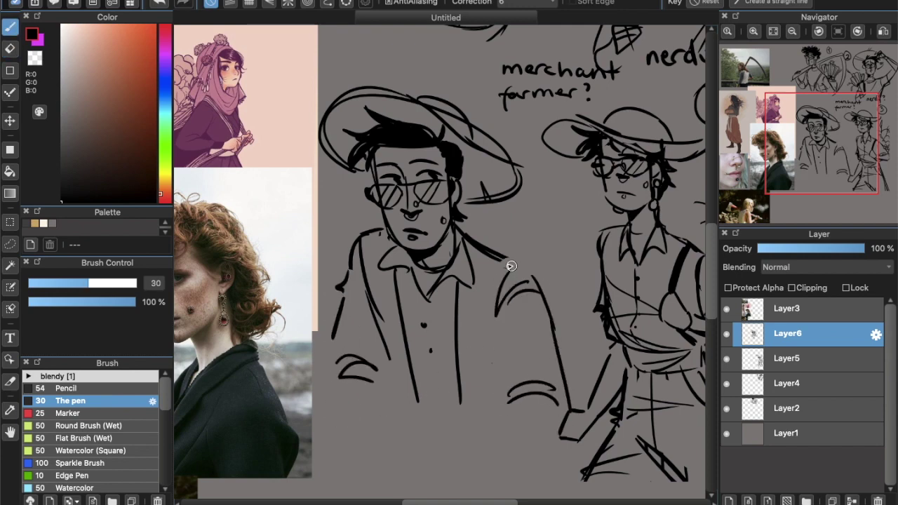
# Extend the inner sleeve line down beside the torso and add short strokes beneath the shirt front
pyautogui.moveTo(496, 315); pyautogui.dragTo(497, 388)
pyautogui.scroll(-3, 525, 325)
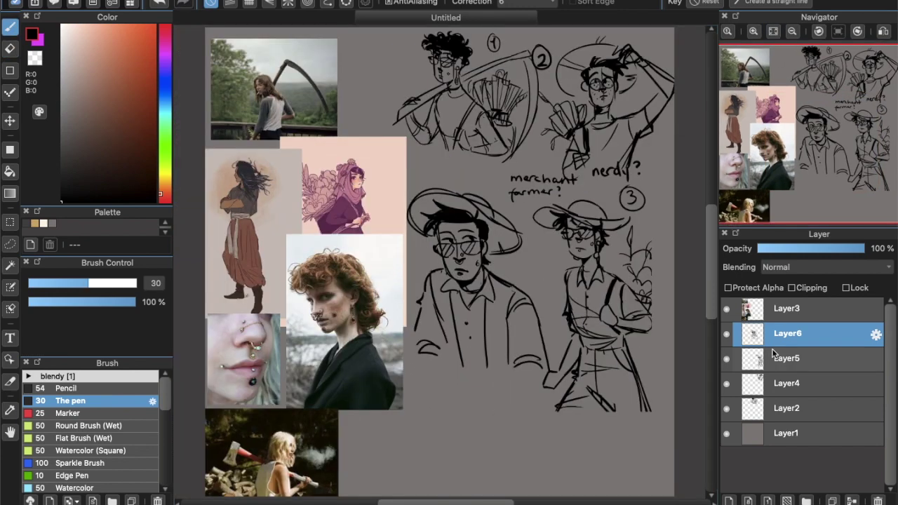
pyautogui.moveTo(468, 361); pyautogui.dragTo(477, 376)
pyautogui.moveTo(472, 362); pyautogui.dragTo(471, 383)
pyautogui.moveTo(464, 360); pyautogui.dragTo(465, 357)
# Write the heading "siluettas!" at the top of the canvas beside the reference photos
pyautogui.moveTo(372, 56); pyautogui.dragTo(452, 77)
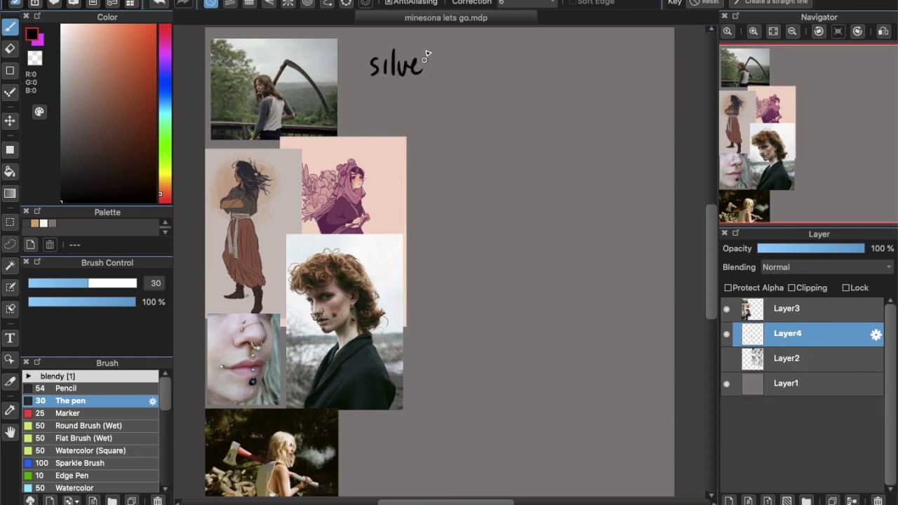
pyautogui.moveTo(432, 62); pyautogui.dragTo(443, 63)
pyautogui.moveTo(467, 43); pyautogui.dragTo(468, 69)
pyautogui.click(470, 82)
pyautogui.click(410, 70)
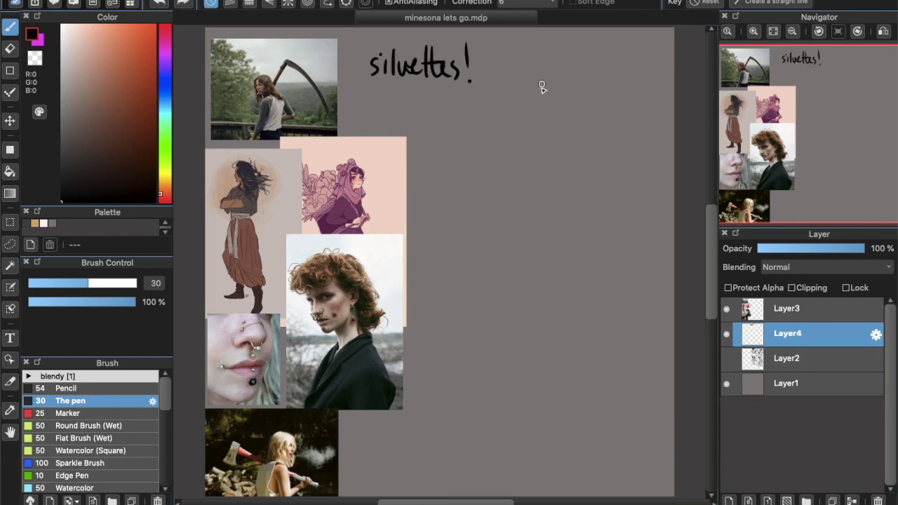
# Sketch a blocky figure with a rectangular head, thin neck and an open wide-sleeved jacket
pyautogui.moveTo(542, 78); pyautogui.dragTo(562, 109)
pyautogui.moveTo(554, 111); pyautogui.dragTo(537, 130)
pyautogui.moveTo(560, 112)
pyautogui.mouseDown()
pyautogui.moveTo(580, 134)
pyautogui.moveTo(548, 202)
pyautogui.mouseUp()
pyautogui.moveTo(563, 120); pyautogui.dragTo(568, 193)
pyautogui.moveTo(538, 132); pyautogui.dragTo(520, 188)
pyautogui.moveTo(538, 131)
pyautogui.mouseDown()
pyautogui.moveTo(512, 190)
pyautogui.moveTo(526, 198)
pyautogui.mouseUp()
pyautogui.moveTo(579, 134); pyautogui.dragTo(607, 197)
pyautogui.moveTo(534, 137); pyautogui.dragTo(529, 203)
pyautogui.moveTo(526, 206); pyautogui.dragTo(574, 205)
pyautogui.moveTo(582, 138); pyautogui.dragTo(592, 204)
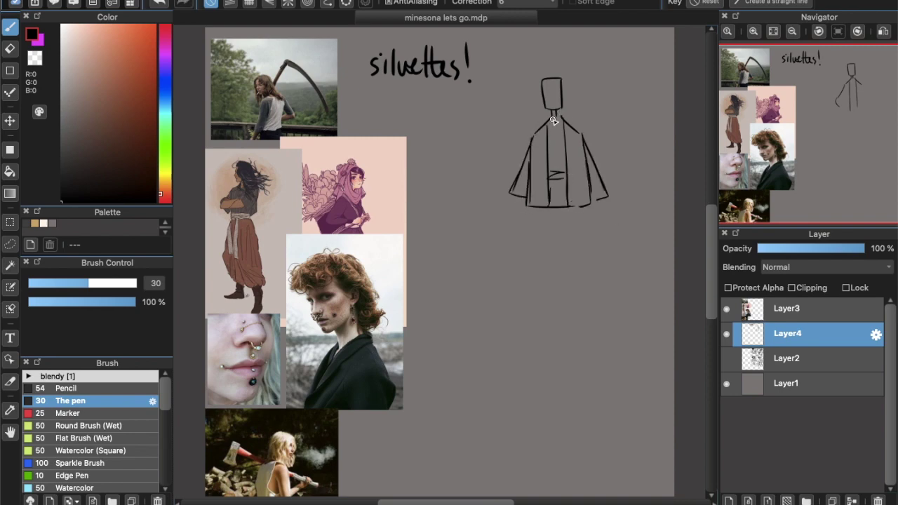
pyautogui.hotkey('ctrl', 'z')
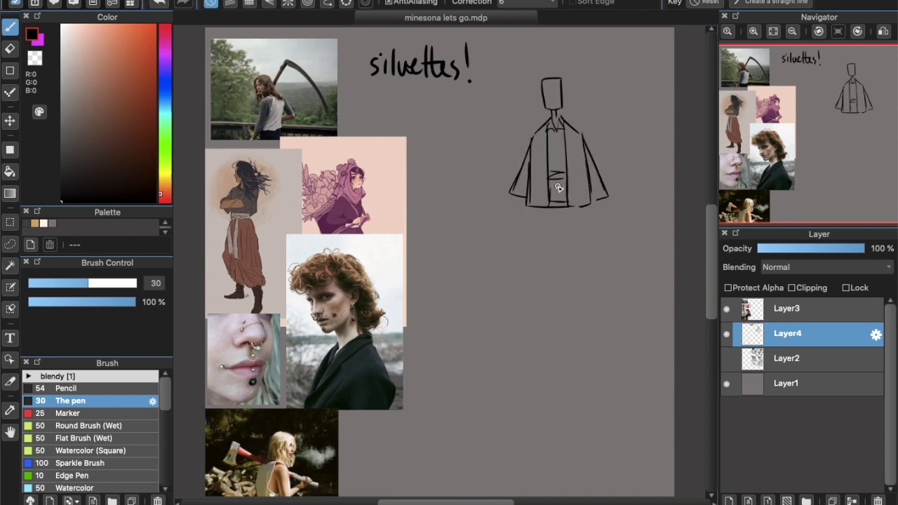
# Draw wide cropped trousers, thin ankles and feet below the figure's jacket
pyautogui.moveTo(537, 210)
pyautogui.mouseDown()
pyautogui.moveTo(534, 289)
pyautogui.moveTo(575, 290)
pyautogui.mouseUp()
pyautogui.moveTo(583, 211); pyautogui.dragTo(589, 290)
pyautogui.moveTo(559, 210); pyautogui.dragTo(565, 299)
pyautogui.moveTo(548, 296); pyautogui.dragTo(546, 319)
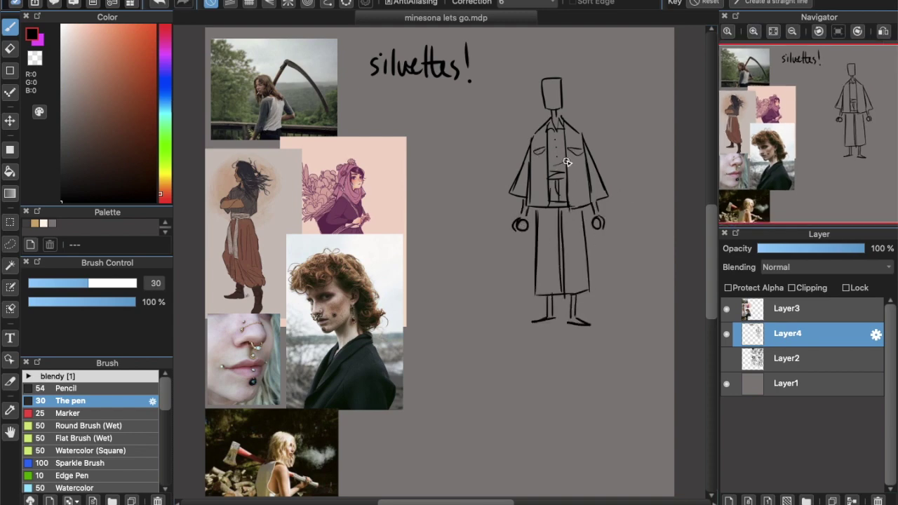
# Add spiky hair, a round hat, a dangling earring and a plant bundle behind the figure's shoulder
pyautogui.moveTo(543, 76); pyautogui.dragTo(570, 70)
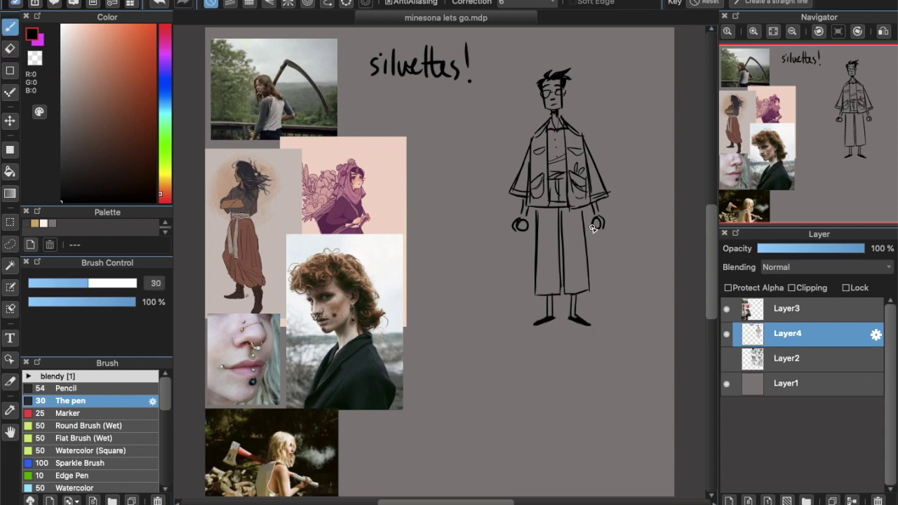
pyautogui.moveTo(574, 130); pyautogui.dragTo(582, 167)
pyautogui.moveTo(540, 126)
pyautogui.mouseDown()
pyautogui.moveTo(576, 191)
pyautogui.moveTo(519, 131)
pyautogui.moveTo(529, 121)
pyautogui.moveTo(527, 81)
pyautogui.moveTo(576, 70)
pyautogui.moveTo(566, 96)
pyautogui.mouseUp()
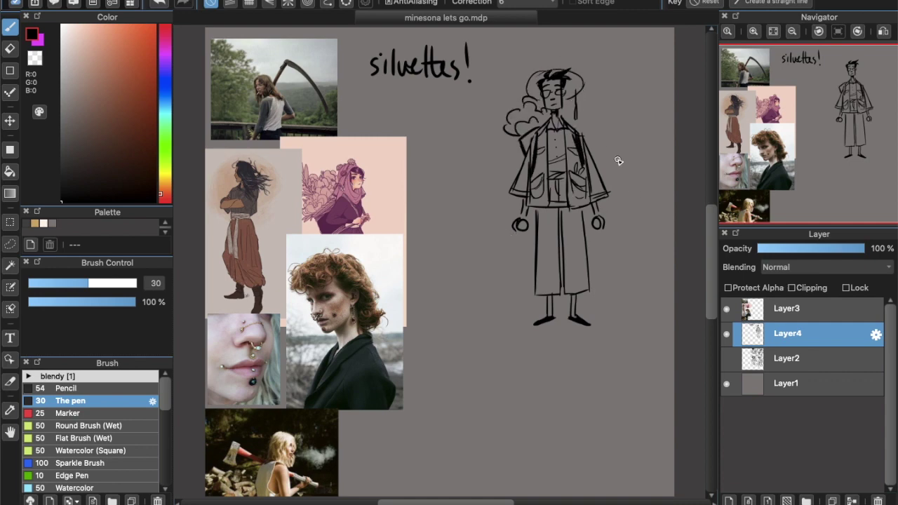
# Erase the outer edges of the figure's trousers and redraw them with a slimmer outline
pyautogui.press('e')
pyautogui.moveTo(536, 212)
pyautogui.mouseDown()
pyautogui.moveTo(588, 295)
pyautogui.moveTo(538, 295)
pyautogui.mouseUp()
pyautogui.press('b')
pyautogui.moveTo(585, 205); pyautogui.dragTo(584, 292)
pyautogui.hotkey('ctrl', 'z')
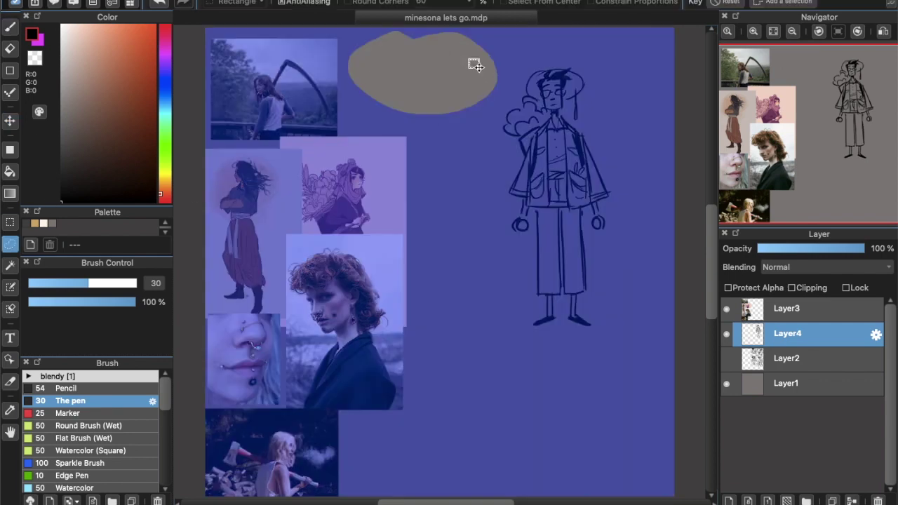
# Move the figure to the canvas's upper-left corner, hide the reference photos on Layer3 and add a new layer
pyautogui.press('v')
pyautogui.moveTo(554, 196)
pyautogui.mouseDown()
pyautogui.moveTo(765, 169)
pyautogui.moveTo(274, 169)
pyautogui.mouseUp()
pyautogui.click(726, 309)
pyautogui.hotkey('ctrl', 'shift', 'n')
pyautogui.press('b')
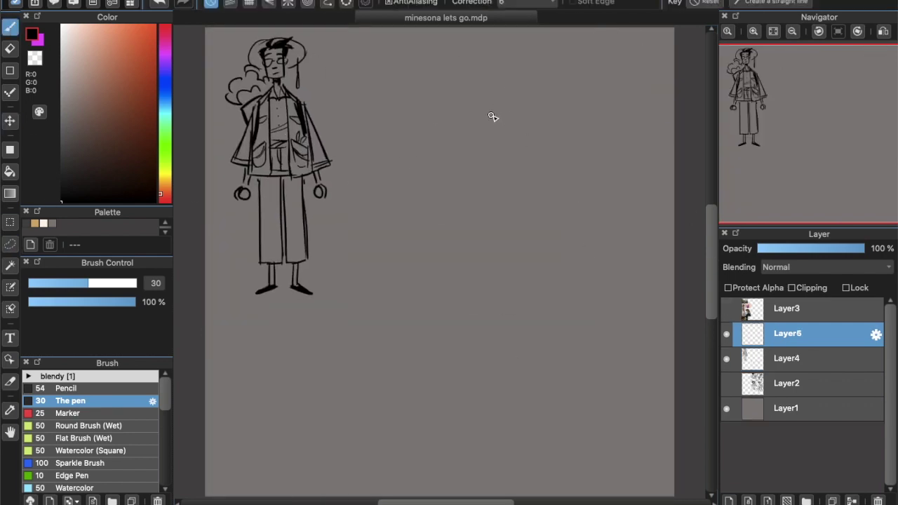
pyautogui.moveTo(519, 73)
pyautogui.mouseDown()
pyautogui.moveTo(497, 133)
pyautogui.moveTo(541, 110)
pyautogui.mouseUp()
pyautogui.hotkey('ctrl', 'z')
pyautogui.hotkey('ctrl', 'z')
pyautogui.hotkey('ctrl', 'z')
# Duplicate the Layer4 figure twice, line the copies up in a row, and place Layer5 beneath the figure layers
pyautogui.click(786, 358)
pyautogui.click(748, 501)
pyautogui.press('v')
pyautogui.moveTo(407, 156); pyautogui.dragTo(551, 161)
pyautogui.click(748, 501)
pyautogui.moveTo(787, 334); pyautogui.dragTo(787, 414)
# Paint the first figure's face, hands and ankles pale cream on Layer5 with the pen at size 54
pyautogui.press('b')
pyautogui.click(43, 223)
pyautogui.click(111, 283)
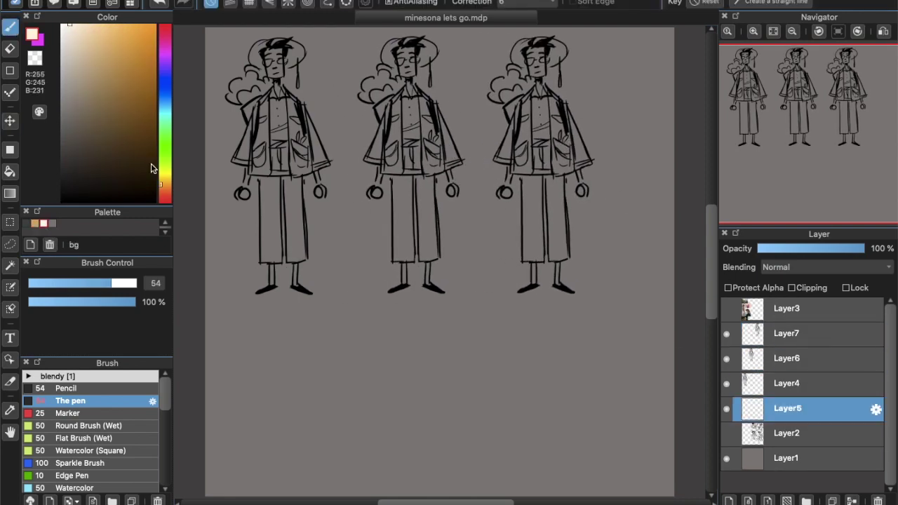
pyautogui.moveTo(274, 53); pyautogui.dragTo(280, 78)
pyautogui.moveTo(247, 175); pyautogui.dragTo(244, 196)
pyautogui.moveTo(271, 265); pyautogui.dragTo(271, 289)
pyautogui.moveTo(294, 266); pyautogui.dragTo(295, 286)
pyautogui.moveTo(320, 174); pyautogui.dragTo(322, 200)
# Paint the faces, hands and ankles of the second and third figures in the same pale cream
pyautogui.moveTo(404, 51); pyautogui.dragTo(408, 88)
pyautogui.moveTo(380, 173); pyautogui.dragTo(377, 193)
pyautogui.moveTo(453, 173); pyautogui.dragTo(454, 196)
pyautogui.moveTo(537, 52); pyautogui.dragTo(542, 97)
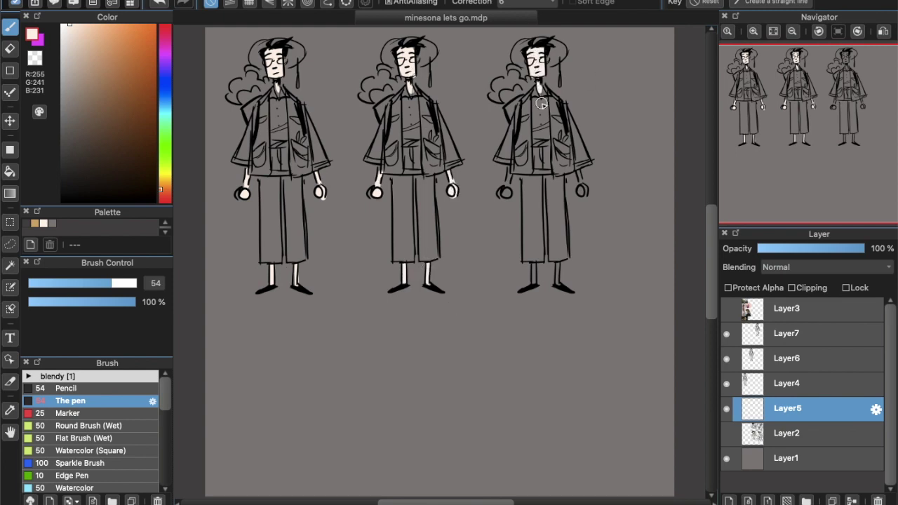
pyautogui.moveTo(533, 266); pyautogui.dragTo(533, 285)
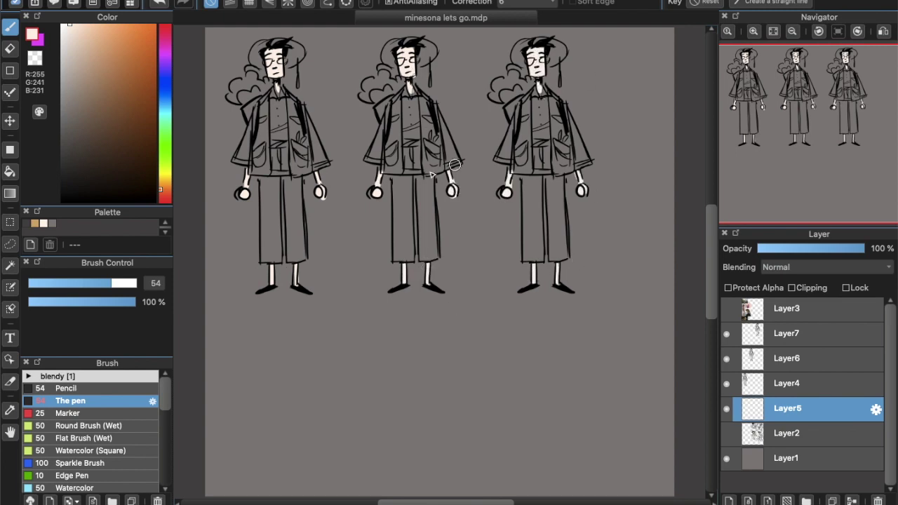
# Colour the first figure's shirt dark olive, the trousers reddish brown and the waist sash pale
pyautogui.moveTo(277, 105); pyautogui.dragTo(279, 141)
pyautogui.click(110, 102)
pyautogui.moveTo(274, 181); pyautogui.dragTo(266, 257)
pyautogui.moveTo(291, 150); pyautogui.dragTo(297, 251)
pyautogui.click(80, 32)
pyautogui.moveTo(271, 144); pyautogui.dragTo(287, 144)
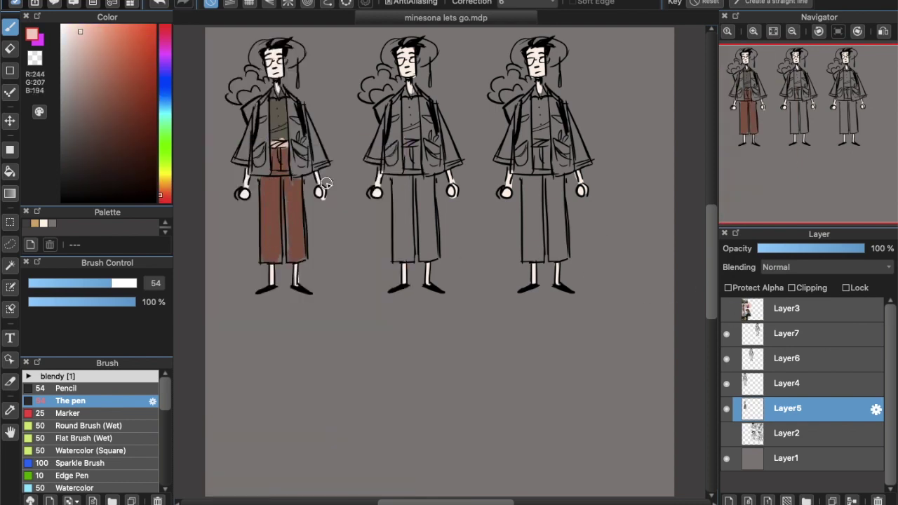
# Colour the first figure's jacket and both sleeves dark brown
pyautogui.keyDown('alt'); pyautogui.click(301, 241); pyautogui.keyUp('alt')
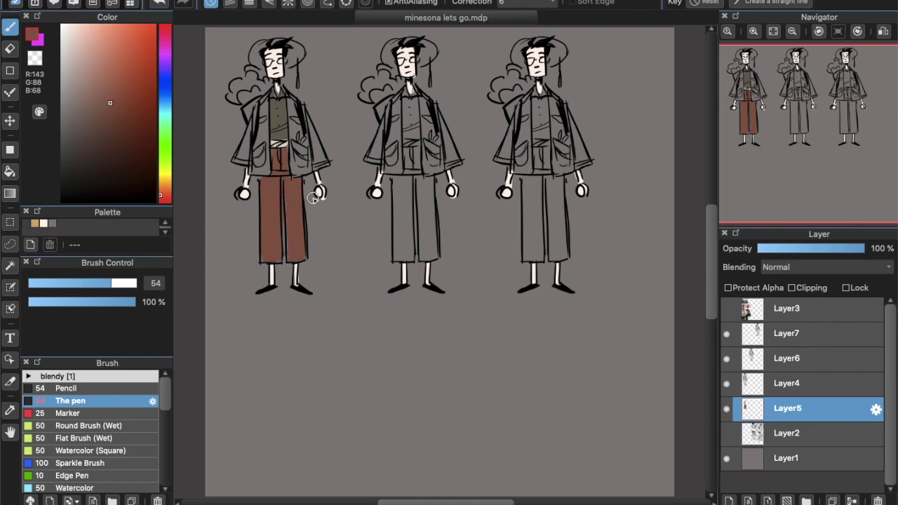
pyautogui.keyDown('alt'); pyautogui.click(262, 112); pyautogui.keyUp('alt')
pyautogui.moveTo(261, 105); pyautogui.dragTo(261, 171)
pyautogui.moveTo(244, 127); pyautogui.dragTo(246, 164)
pyautogui.moveTo(295, 98); pyautogui.dragTo(308, 172)
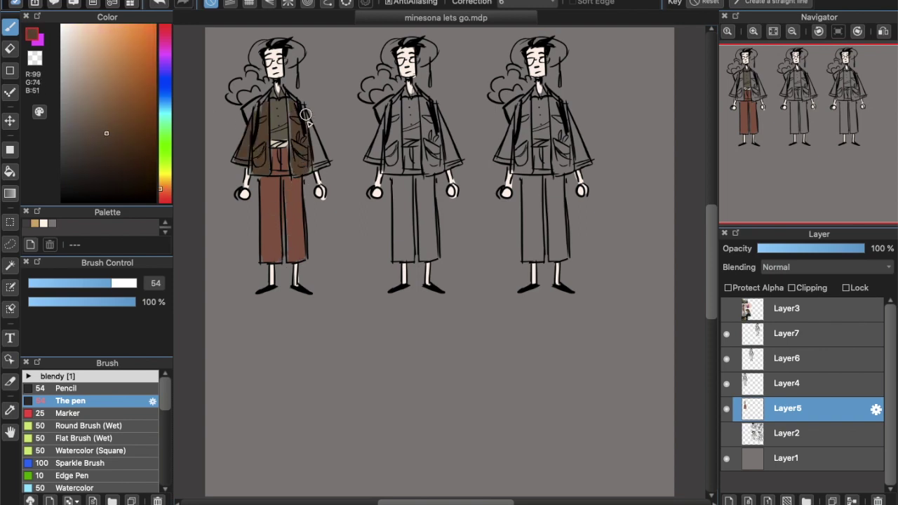
pyautogui.moveTo(313, 112); pyautogui.dragTo(323, 172)
# Colour the first figure's hat and plant bundle with the tan palette swatch
pyautogui.keyDown('alt'); pyautogui.click(249, 114); pyautogui.keyUp('alt')
pyautogui.click(33, 223)
pyautogui.moveTo(233, 98); pyautogui.dragTo(298, 51)
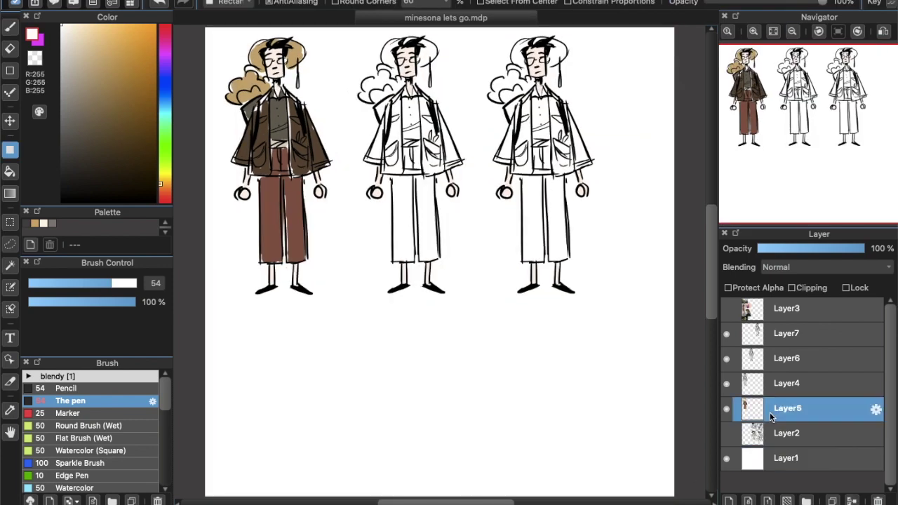
# Colour the second figure's jacket and both sleeves orange-brown
pyautogui.keyDown('alt'); pyautogui.click(291, 106); pyautogui.keyUp('alt')
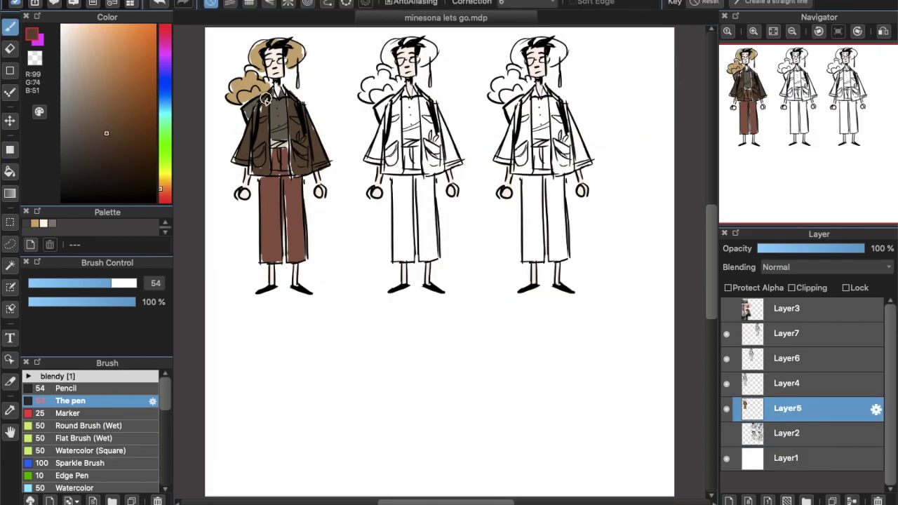
pyautogui.keyDown('alt'); pyautogui.click(279, 147); pyautogui.keyUp('alt')
pyautogui.keyDown('alt'); pyautogui.click(274, 136); pyautogui.keyUp('alt')
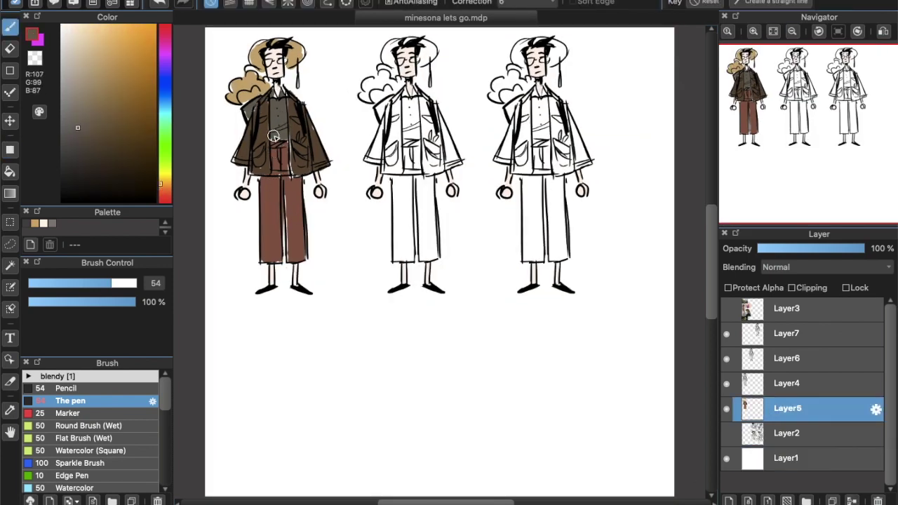
pyautogui.keyDown('alt'); pyautogui.click(272, 206); pyautogui.keyUp('alt')
pyautogui.click(127, 85)
pyautogui.moveTo(394, 105)
pyautogui.mouseDown()
pyautogui.moveTo(386, 128)
pyautogui.moveTo(428, 176)
pyautogui.mouseUp()
pyautogui.moveTo(428, 113)
pyautogui.mouseDown()
pyautogui.moveTo(453, 169)
pyautogui.moveTo(402, 175)
pyautogui.mouseUp()
# Colour the second figure's backpack and trousers dark brown
pyautogui.click(110, 149)
pyautogui.moveTo(384, 104); pyautogui.dragTo(388, 109)
pyautogui.moveTo(414, 147)
pyautogui.mouseDown()
pyautogui.moveTo(404, 259)
pyautogui.moveTo(426, 180)
pyautogui.mouseUp()
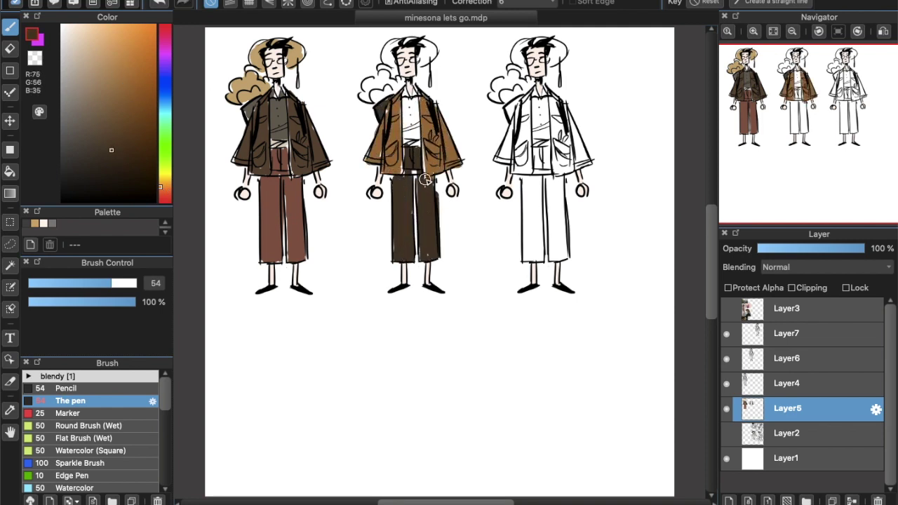
# Colour the second figure's hat with the first figure's tan and its plant bundle leaf green
pyautogui.keyDown('alt'); pyautogui.click(291, 52); pyautogui.keyUp('alt')
pyautogui.moveTo(385, 60)
pyautogui.mouseDown()
pyautogui.moveTo(421, 44)
pyautogui.moveTo(439, 56)
pyautogui.mouseUp()
pyautogui.keyDown('alt'); pyautogui.click(298, 85); pyautogui.keyUp('alt')
pyautogui.click(160, 144)
pyautogui.moveTo(375, 86)
pyautogui.mouseDown()
pyautogui.moveTo(379, 111)
pyautogui.moveTo(414, 137)
pyautogui.mouseUp()
# Colour the second figure's shirt a pale sage green
pyautogui.click(162, 187)
pyautogui.click(161, 153)
pyautogui.moveTo(407, 90)
pyautogui.mouseDown()
pyautogui.moveTo(419, 139)
pyautogui.moveTo(404, 142)
pyautogui.mouseUp()
# Choose a muted dark red and paint the second figure's waist sash with it
pyautogui.click(104, 140)
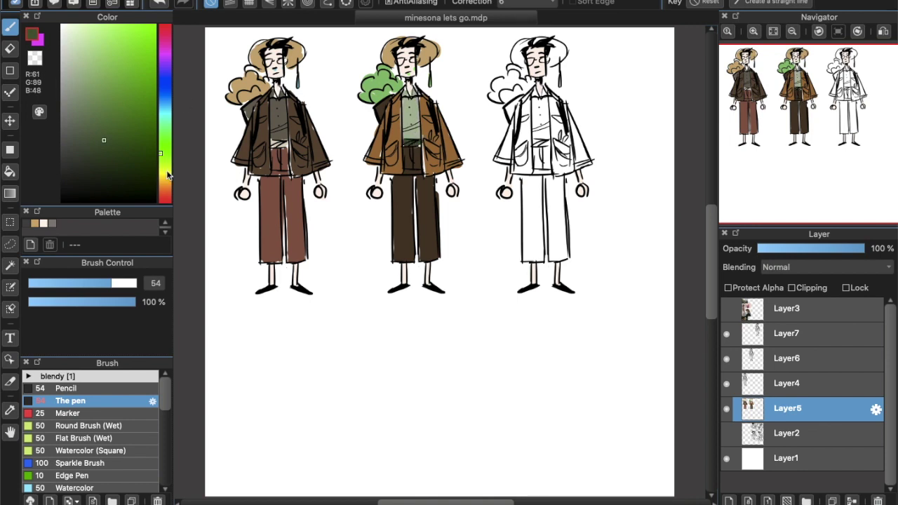
pyautogui.click(161, 165)
pyautogui.click(75, 59)
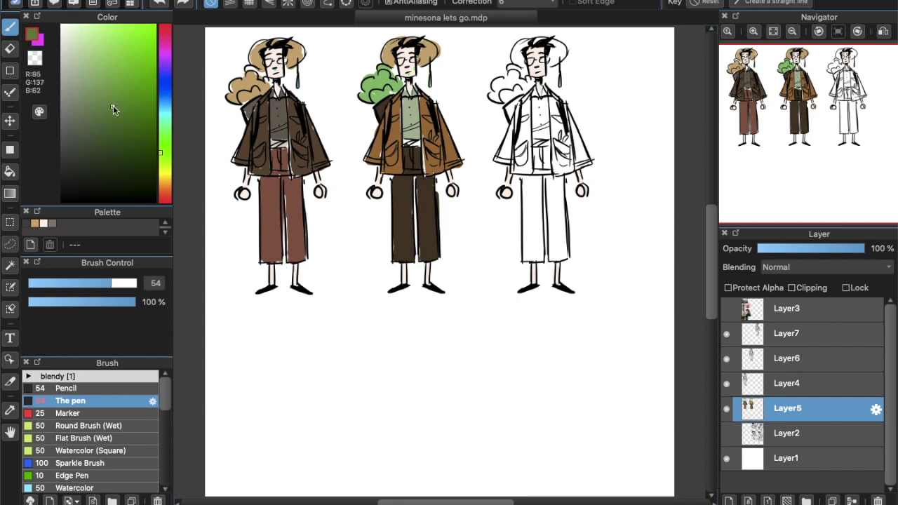
pyautogui.click(160, 25)
pyautogui.click(116, 106)
pyautogui.moveTo(405, 144); pyautogui.dragTo(423, 144)
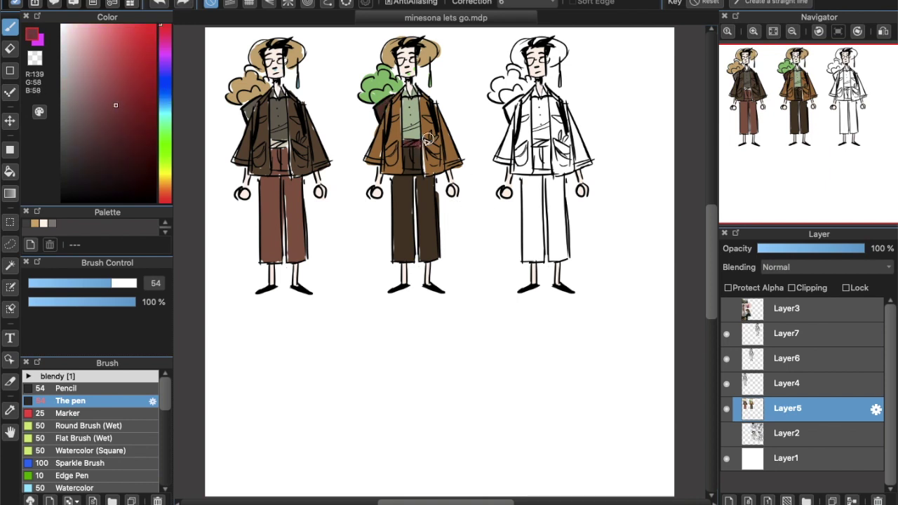
# Try a medium brown jacket and a blue shirt on the third figure
pyautogui.moveTo(160, 28); pyautogui.dragTo(161, 190)
pyautogui.click(95, 83)
pyautogui.moveTo(522, 102)
pyautogui.mouseDown()
pyautogui.moveTo(505, 165)
pyautogui.moveTo(525, 114)
pyautogui.moveTo(522, 168)
pyautogui.mouseUp()
pyautogui.moveTo(554, 100)
pyautogui.mouseDown()
pyautogui.moveTo(576, 172)
pyautogui.moveTo(590, 168)
pyautogui.mouseUp()
pyautogui.click(161, 83)
pyautogui.click(117, 87)
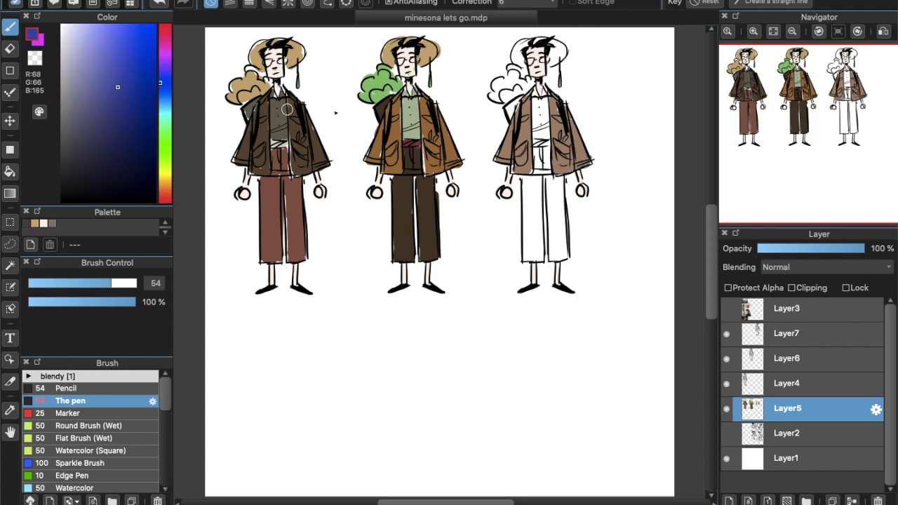
pyautogui.moveTo(540, 84); pyautogui.dragTo(535, 134)
# Colour both legs of the third figure's trousers dark blue
pyautogui.click(121, 111)
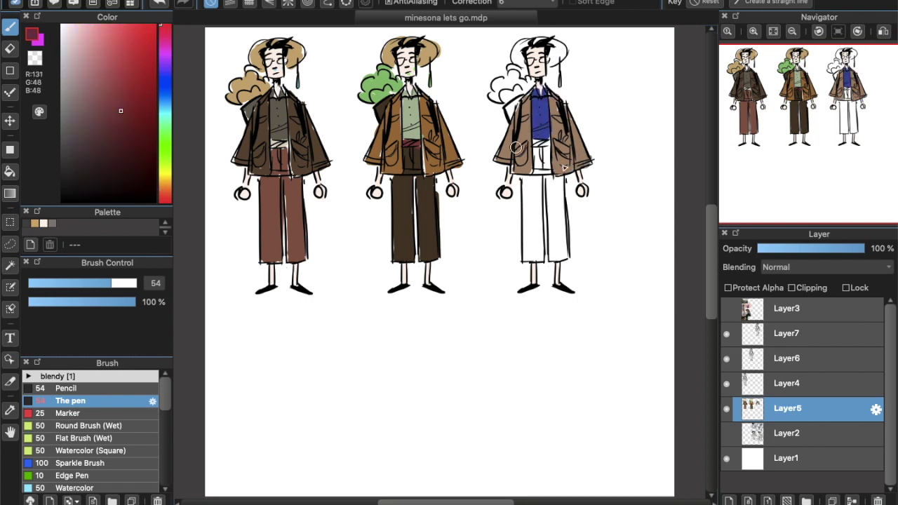
pyautogui.click(113, 102)
pyautogui.moveTo(540, 144); pyautogui.dragTo(537, 260)
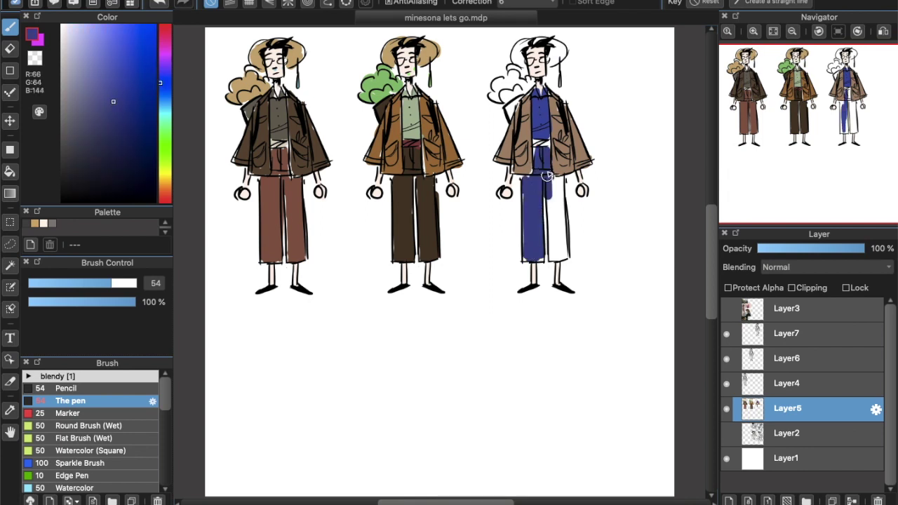
pyautogui.moveTo(555, 175); pyautogui.dragTo(561, 263)
# Recolour the third figure's shirt deep red and paint its waist sash golden yellow
pyautogui.click(161, 26)
pyautogui.click(127, 86)
pyautogui.click(161, 181)
pyautogui.click(155, 38)
pyautogui.moveTo(534, 142); pyautogui.dragTo(550, 144)
# Recolour the third figure's jacket and both sleeves near-black
pyautogui.click(86, 171)
pyautogui.moveTo(500, 104); pyautogui.dragTo(522, 162)
pyautogui.moveTo(548, 103); pyautogui.dragTo(583, 176)
pyautogui.moveTo(572, 115); pyautogui.dragTo(589, 160)
# Colour the third figure's plant bundle green and its hat tan, matching the second figure
pyautogui.click(122, 120)
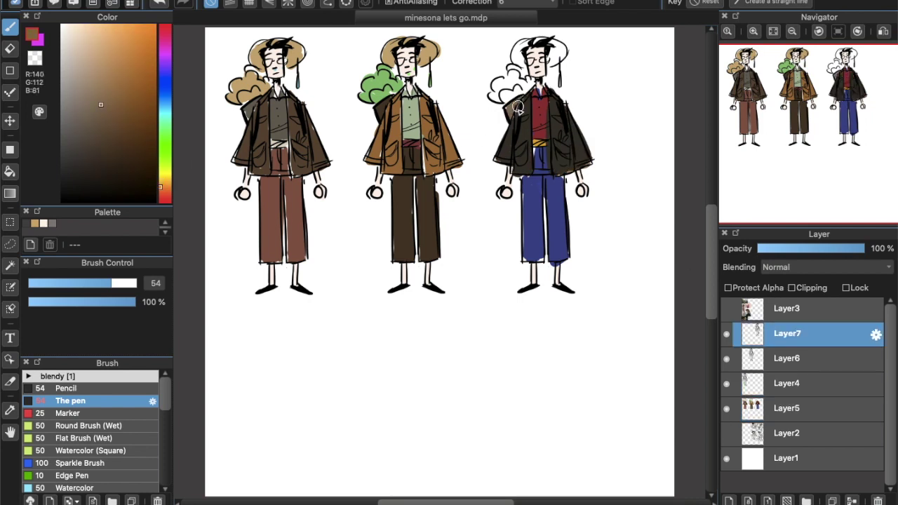
pyautogui.keyDown('alt'); pyautogui.click(497, 97); pyautogui.keyUp('alt')
pyautogui.moveTo(497, 97)
pyautogui.mouseDown()
pyautogui.moveTo(516, 87)
pyautogui.moveTo(505, 77)
pyautogui.moveTo(523, 85)
pyautogui.mouseUp()
pyautogui.keyDown('alt'); pyautogui.click(534, 41); pyautogui.keyUp('alt')
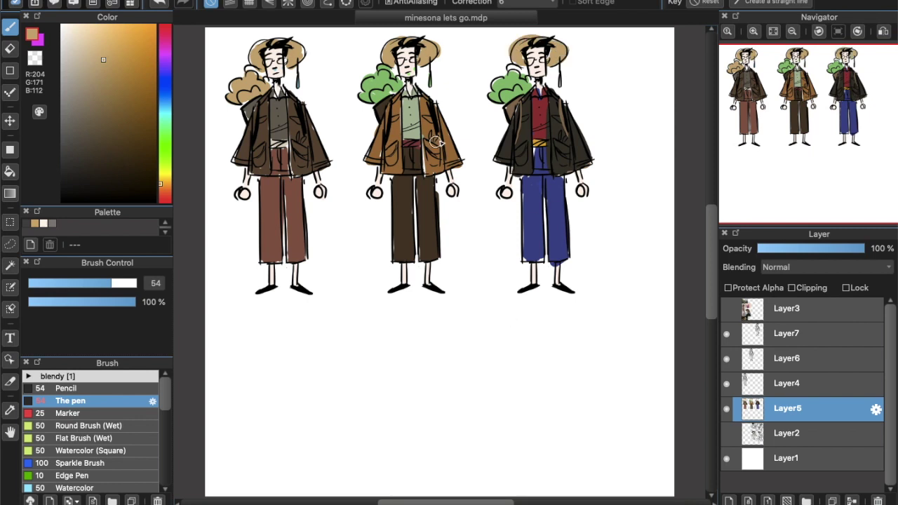
# Mark the first and second figures with red hearts below their feet and the third with a dark cross
pyautogui.keyDown('alt'); pyautogui.click(541, 123); pyautogui.keyUp('alt')
pyautogui.keyDown('alt'); pyautogui.click(538, 142); pyautogui.keyUp('alt')
pyautogui.keyDown('alt'); pyautogui.click(544, 111); pyautogui.keyUp('alt')
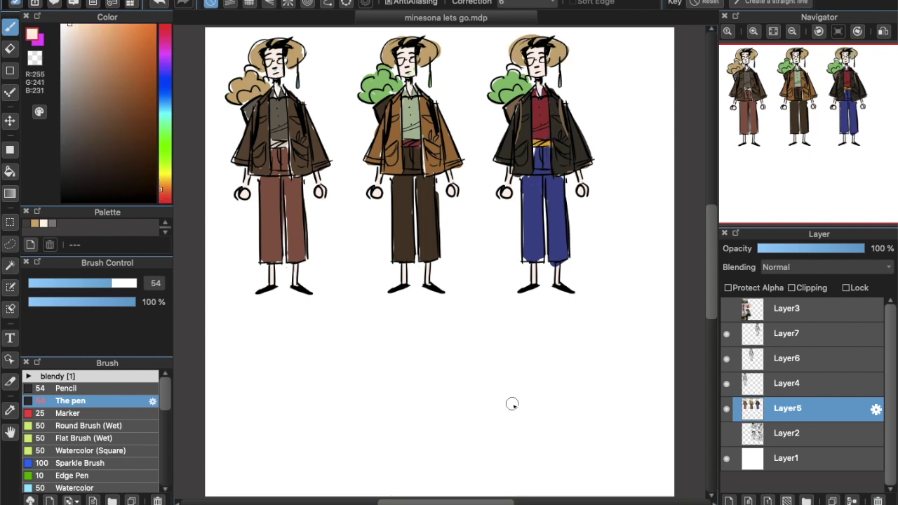
pyautogui.click(155, 66)
pyautogui.moveTo(414, 301); pyautogui.dragTo(419, 312)
pyautogui.moveTo(293, 301); pyautogui.dragTo(294, 310)
pyautogui.keyDown('alt'); pyautogui.click(545, 304); pyautogui.keyUp('alt')
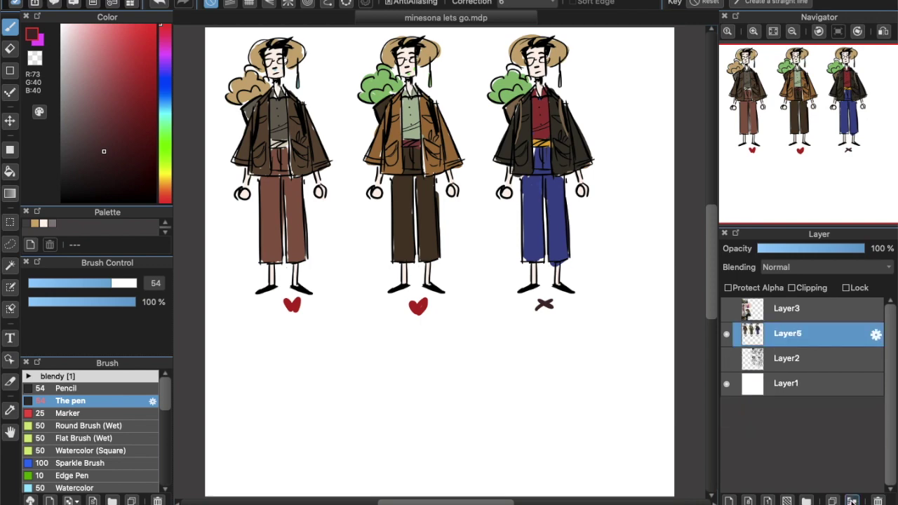
# Copy the second figure onto its own layer and enlarge it to canvas height as a faded drawing guide
pyautogui.moveTo(64, 144); pyautogui.dragTo(61, 202)
pyautogui.moveTo(538, 140); pyautogui.dragTo(574, 99)
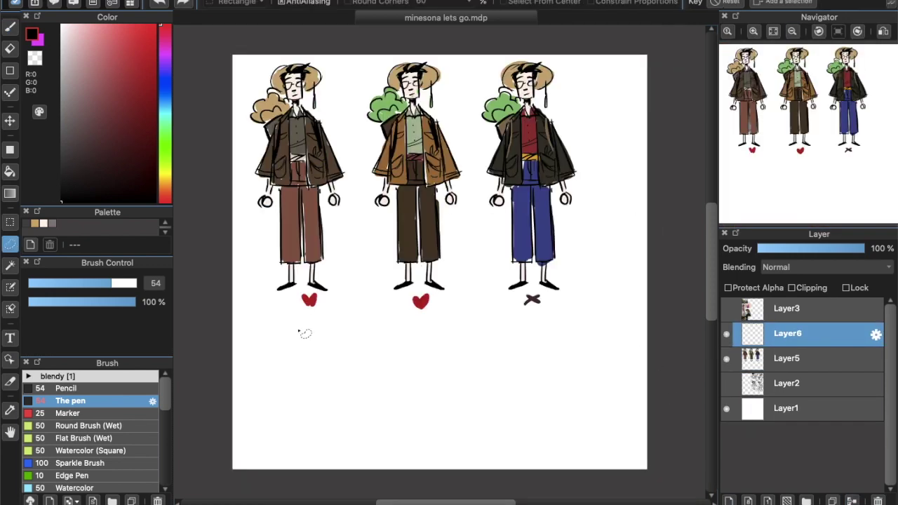
pyautogui.moveTo(403, 330)
pyautogui.mouseDown()
pyautogui.moveTo(364, 182)
pyautogui.moveTo(397, 320)
pyautogui.mouseUp()
pyautogui.hotkey('ctrl', 'c')
pyautogui.hotkey('ctrl', 'v')
pyautogui.hotkey('ctrl', 't')
pyautogui.moveTo(515, 145); pyautogui.dragTo(579, 115)
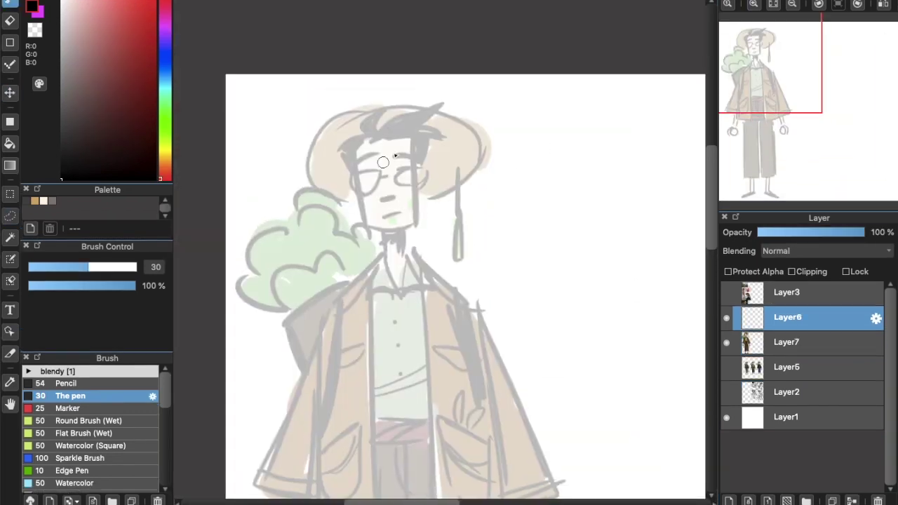
# Sketch black construction lines for the head, shoulders, chest and waist over the faded figure
pyautogui.hotkey('ctrl', '-')
pyautogui.moveTo(270, 43)
pyautogui.mouseDown()
pyautogui.moveTo(285, 102)
pyautogui.moveTo(313, 119)
pyautogui.mouseUp()
pyautogui.moveTo(256, 130)
pyautogui.mouseDown()
pyautogui.moveTo(343, 135)
pyautogui.moveTo(265, 190)
pyautogui.mouseUp()
pyautogui.moveTo(344, 137); pyautogui.dragTo(337, 188)
pyautogui.moveTo(265, 189); pyautogui.dragTo(335, 188)
pyautogui.moveTo(266, 196); pyautogui.dragTo(272, 256)
pyautogui.moveTo(337, 188); pyautogui.dragTo(332, 253)
pyautogui.moveTo(274, 240); pyautogui.dragTo(330, 248)
# Sketch the outer lines of both legs, the rounded shoulders and the upper arm of the free side
pyautogui.moveTo(265, 247); pyautogui.dragTo(289, 413)
pyautogui.hotkey('ctrl', 'z')
pyautogui.moveTo(339, 246); pyautogui.dragTo(322, 453)
pyautogui.moveTo(329, 126); pyautogui.dragTo(353, 154)
pyautogui.moveTo(351, 159); pyautogui.dragTo(371, 214)
pyautogui.moveTo(286, 111); pyautogui.dragTo(242, 156)
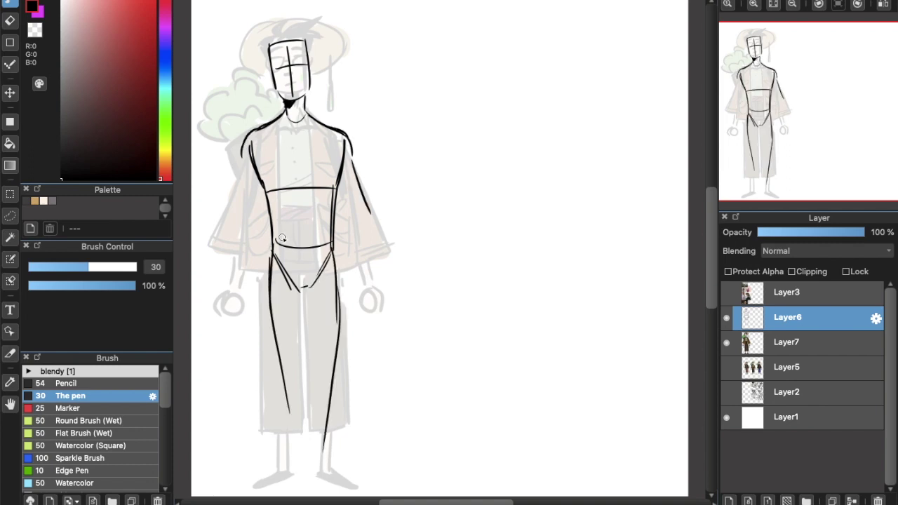
# Rough in the bent arm on the backpack side and erase the misplaced lines around the elbow
pyautogui.moveTo(249, 200); pyautogui.dragTo(268, 205)
pyautogui.moveTo(259, 213); pyautogui.dragTo(265, 234)
pyautogui.moveTo(242, 152)
pyautogui.mouseDown()
pyautogui.moveTo(231, 207)
pyautogui.moveTo(264, 230)
pyautogui.moveTo(246, 242)
pyautogui.mouseUp()
pyautogui.press('e')
pyautogui.press('b')
pyautogui.press('e')
pyautogui.moveTo(270, 196); pyautogui.dragTo(253, 221)
pyautogui.press('b')
# Draw the backpack strap over the shoulder, with the bent forearm and hand gripping it
pyautogui.moveTo(265, 129)
pyautogui.mouseDown()
pyautogui.moveTo(273, 202)
pyautogui.moveTo(265, 202)
pyautogui.mouseUp()
pyautogui.hotkey('ctrl', 'z')
pyautogui.moveTo(264, 175)
pyautogui.mouseDown()
pyautogui.moveTo(277, 190)
pyautogui.moveTo(239, 234)
pyautogui.mouseUp()
pyautogui.moveTo(261, 128)
pyautogui.mouseDown()
pyautogui.moveTo(271, 181)
pyautogui.moveTo(232, 191)
pyautogui.mouseUp()
pyautogui.moveTo(267, 176); pyautogui.dragTo(277, 184)
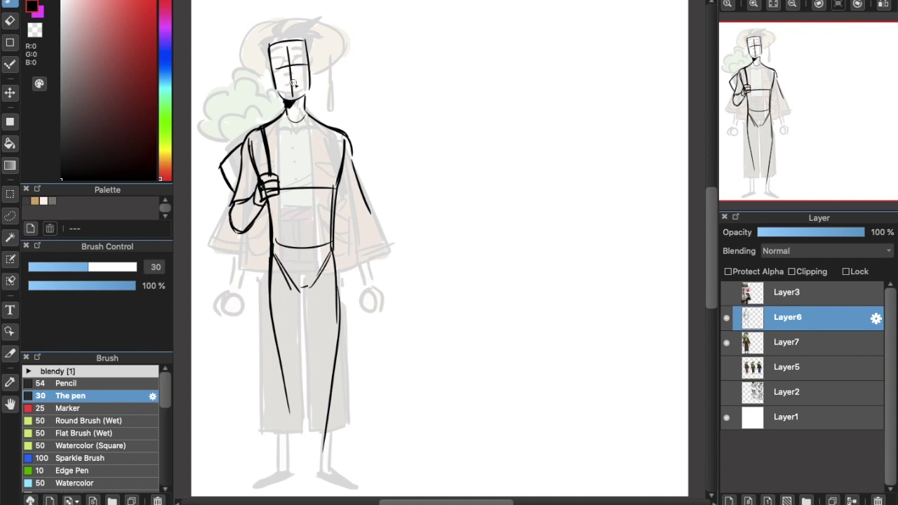
# Draw the lowered forearm of the free arm, reaching down to the hand beside the hip
pyautogui.moveTo(351, 207); pyautogui.dragTo(382, 281)
pyautogui.hotkey('ctrl', 'z')
pyautogui.press('e')
pyautogui.press('b')
pyautogui.moveTo(351, 205)
pyautogui.mouseDown()
pyautogui.moveTo(387, 275)
pyautogui.moveTo(386, 303)
pyautogui.mouseUp()
# Draw a long-handled sickle with a curved blade hanging from the lowered hand
pyautogui.moveTo(388, 271)
pyautogui.mouseDown()
pyautogui.moveTo(393, 307)
pyautogui.moveTo(424, 362)
pyautogui.mouseUp()
pyautogui.moveTo(344, 383)
pyautogui.mouseDown()
pyautogui.moveTo(421, 367)
pyautogui.moveTo(329, 379)
pyautogui.mouseUp()
pyautogui.hotkey('ctrl', 'z')
pyautogui.moveTo(433, 365); pyautogui.dragTo(392, 393)
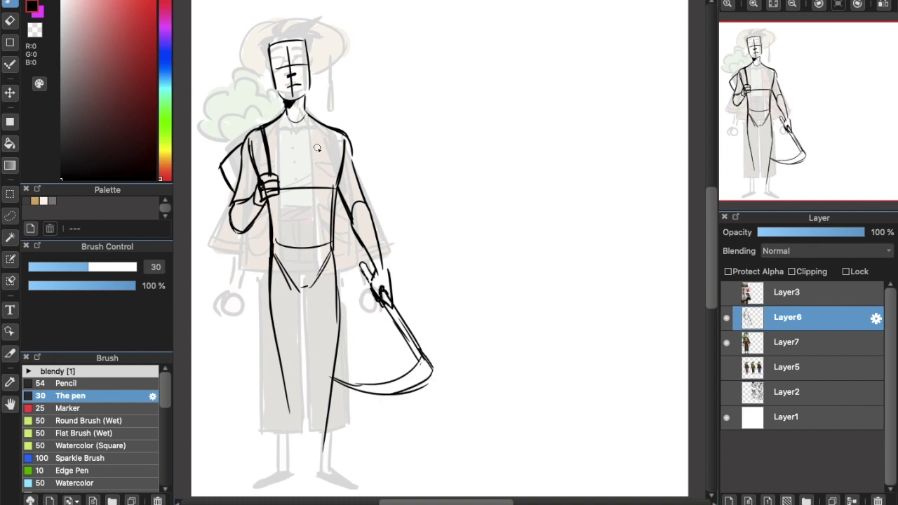
# Sketch both legs in a walking pose with the forward foot, redrawing the rear leg and filling its calf black
pyautogui.moveTo(303, 309)
pyautogui.mouseDown()
pyautogui.moveTo(308, 377)
pyautogui.moveTo(282, 435)
pyautogui.mouseUp()
pyautogui.moveTo(336, 372)
pyautogui.mouseDown()
pyautogui.moveTo(317, 495)
pyautogui.moveTo(325, 459)
pyautogui.moveTo(303, 493)
pyautogui.mouseUp()
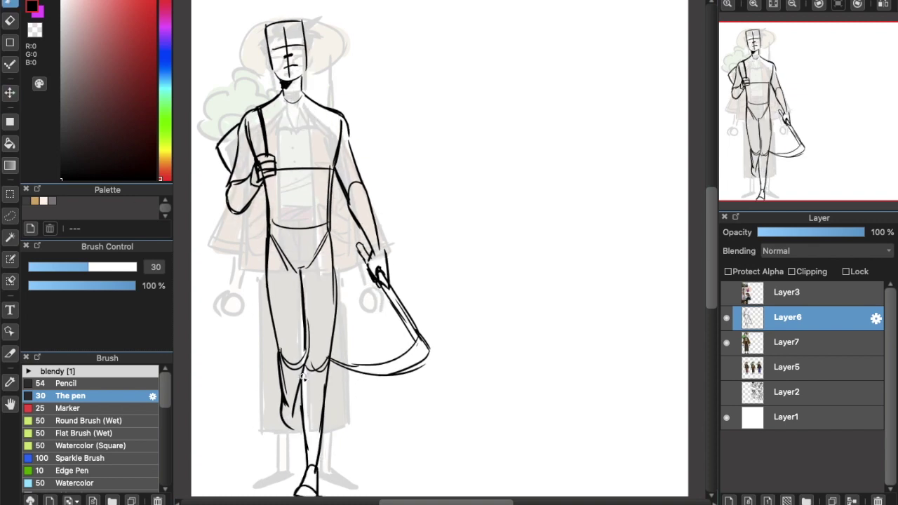
pyautogui.press('e')
pyautogui.moveTo(277, 267); pyautogui.dragTo(295, 421)
pyautogui.press('b')
pyautogui.moveTo(266, 252)
pyautogui.mouseDown()
pyautogui.moveTo(272, 369)
pyautogui.moveTo(274, 302)
pyautogui.mouseUp()
pyautogui.moveTo(302, 362)
pyautogui.mouseDown()
pyautogui.moveTo(300, 306)
pyautogui.moveTo(302, 429)
pyautogui.mouseUp()
pyautogui.moveTo(329, 364); pyautogui.dragTo(321, 446)
pyautogui.moveTo(269, 353); pyautogui.dragTo(267, 402)
pyautogui.moveTo(327, 397); pyautogui.dragTo(317, 470)
pyautogui.moveTo(289, 361); pyautogui.dragTo(282, 442)
pyautogui.hotkey('ctrl', 'z')
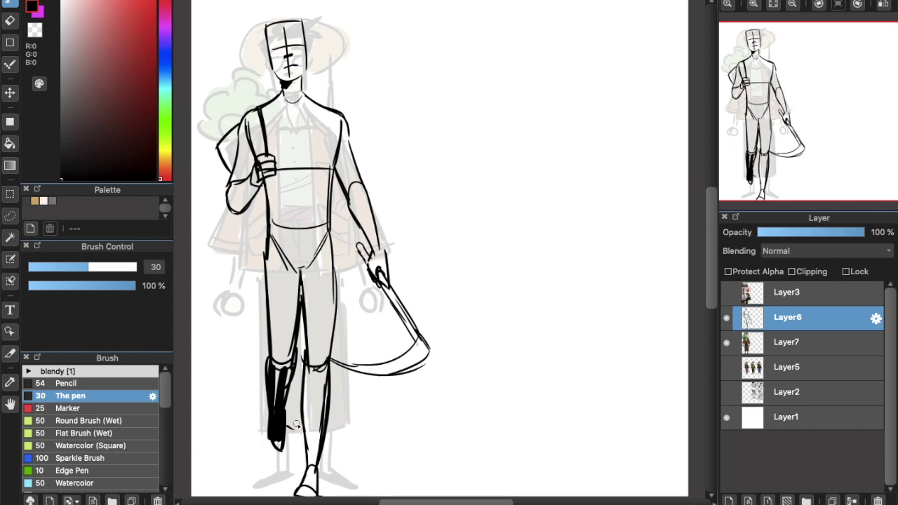
# Scale the pose sketch down slightly so the whole figure fits within the canvas
pyautogui.hotkey('ctrl', '-')
pyautogui.hotkey('ctrl', '-')
pyautogui.hotkey('ctrl', 't')
pyautogui.moveTo(435, 76); pyautogui.dragTo(421, 112)
pyautogui.press('Return')
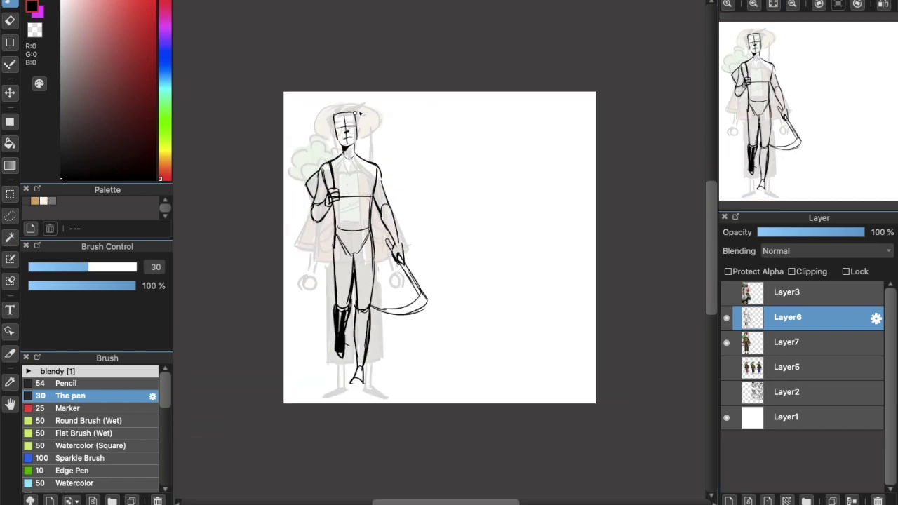
# Move the coloured reference figure beside the pose sketch and restore its layer opacity to 100%
pyautogui.click(786, 342)
pyautogui.moveTo(372, 206); pyautogui.dragTo(505, 206)
pyautogui.moveTo(779, 232); pyautogui.dragTo(865, 233)
pyautogui.click(787, 317)
pyautogui.hotkey('ctrl', '+')
pyautogui.press('b')
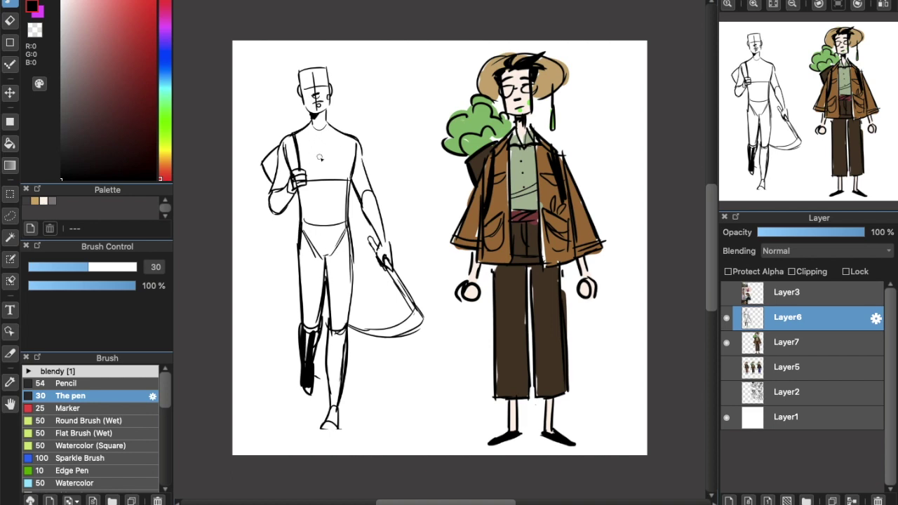
# Draw spiky, swept-up hair on the pose sketch's head and fill it black
pyautogui.moveTo(327, 130); pyautogui.dragTo(340, 254)
pyautogui.hotkey('ctrl', 'z')
pyautogui.hotkey('ctrl', 'z')
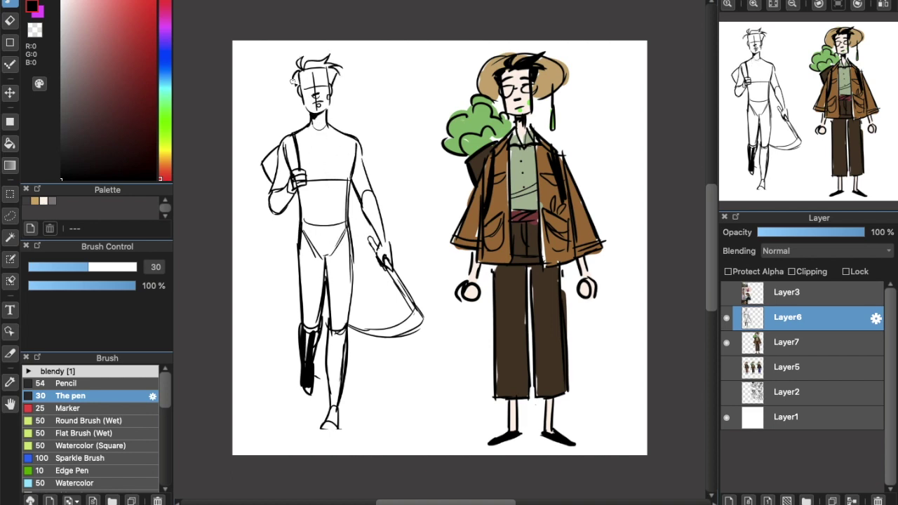
pyautogui.scroll(3, 329, 105)
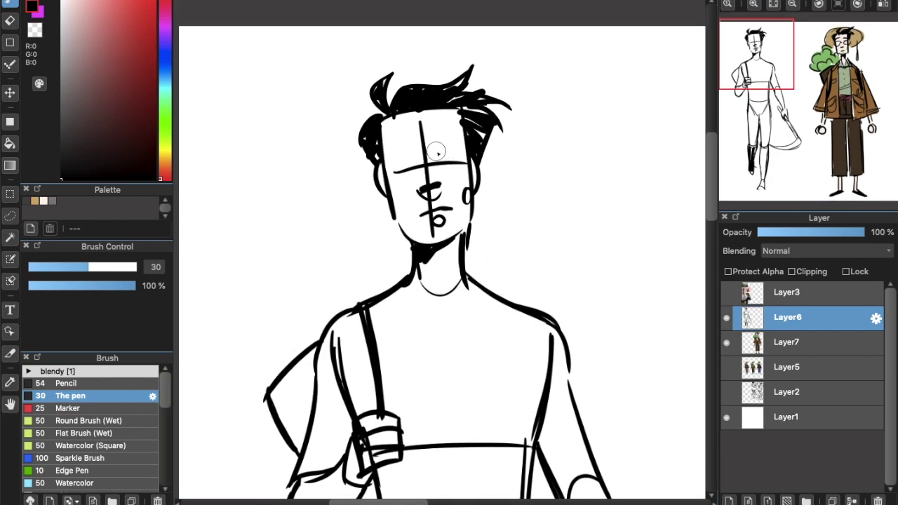
# Draw the sketch's eyebrows, sideways-glancing eyes and round glasses
pyautogui.moveTo(429, 130)
pyautogui.mouseDown()
pyautogui.moveTo(458, 124)
pyautogui.moveTo(453, 150)
pyautogui.mouseUp()
pyautogui.moveTo(393, 166)
pyautogui.mouseDown()
pyautogui.moveTo(467, 165)
pyautogui.moveTo(407, 166)
pyautogui.moveTo(421, 154)
pyautogui.moveTo(384, 149)
pyautogui.mouseUp()
pyautogui.hotkey('ctrl', 'z')
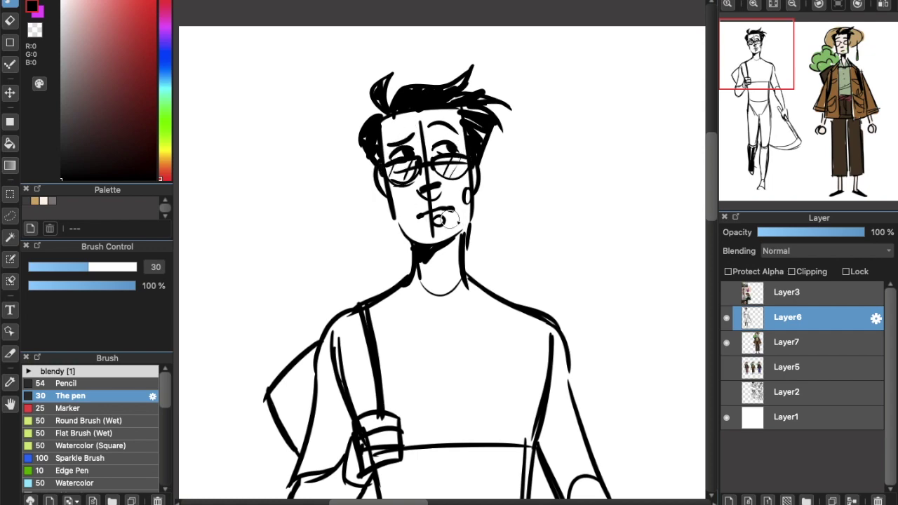
# Draw a wide, oval-brimmed hat behind the sketched figure's head
pyautogui.scroll(-3, 382, 126)
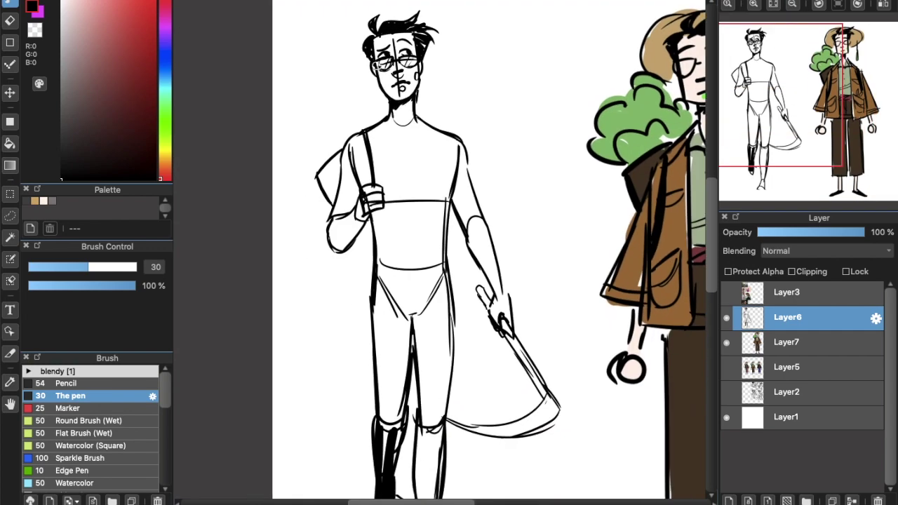
pyautogui.moveTo(424, 73); pyautogui.dragTo(457, 76)
pyautogui.hotkey('ctrl', 'z')
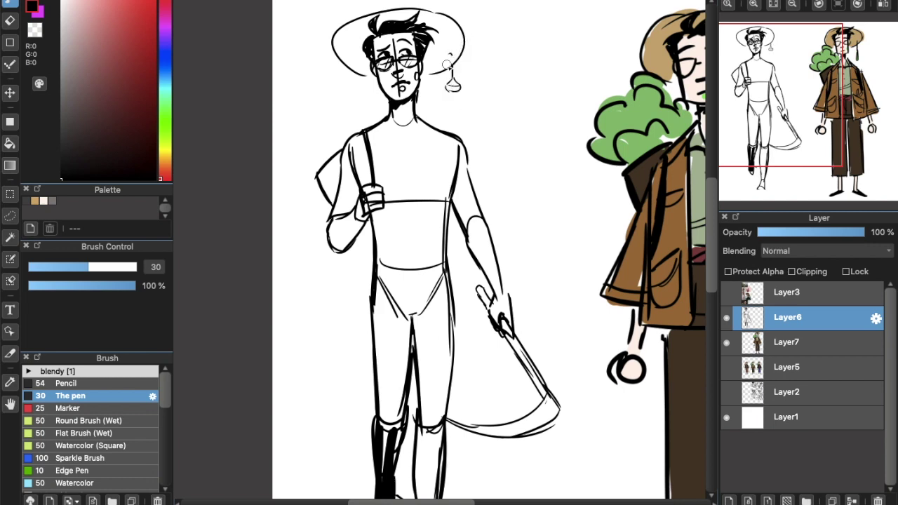
# Draw long, leafy plants fanning out of the pack on the sketched figure's back
pyautogui.moveTo(338, 76)
pyautogui.mouseDown()
pyautogui.moveTo(361, 130)
pyautogui.moveTo(309, 176)
pyautogui.mouseUp()
pyautogui.moveTo(284, 98); pyautogui.dragTo(326, 160)
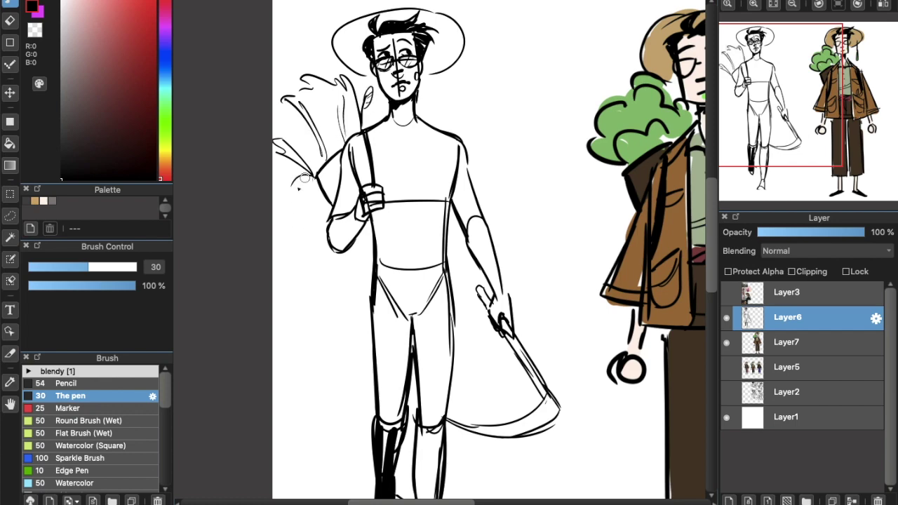
pyautogui.moveTo(287, 62); pyautogui.dragTo(275, 123)
pyautogui.moveTo(330, 90)
pyautogui.mouseDown()
pyautogui.moveTo(319, 180)
pyautogui.moveTo(342, 170)
pyautogui.mouseUp()
pyautogui.moveTo(355, 133); pyautogui.dragTo(374, 183)
pyautogui.scroll(-2, 372, 183)
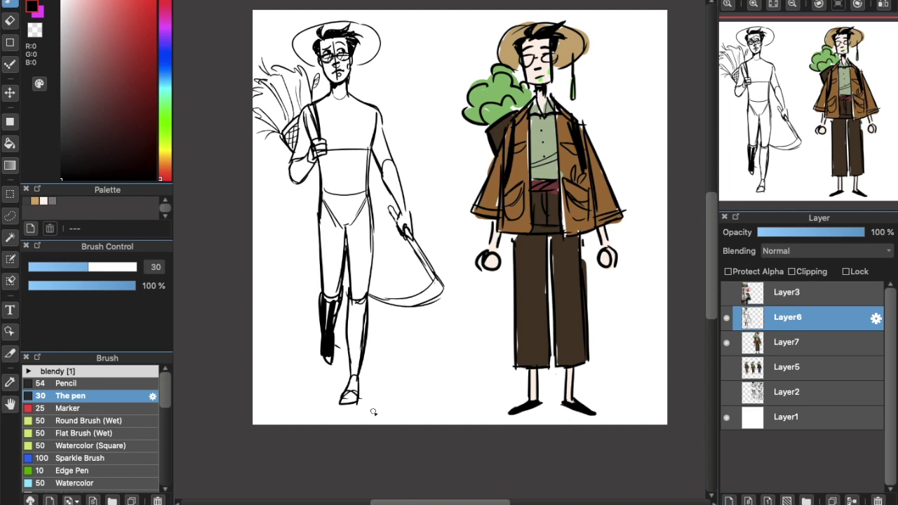
# Fade the pose sketch and, on a new layer, draw the free-arm side of the jacket with its sleeve and pockets
pyautogui.moveTo(863, 232); pyautogui.dragTo(797, 232)
pyautogui.click(729, 501)
pyautogui.moveTo(350, 96)
pyautogui.mouseDown()
pyautogui.moveTo(357, 225)
pyautogui.moveTo(401, 214)
pyautogui.mouseUp()
pyautogui.moveTo(378, 113); pyautogui.dragTo(416, 187)
pyautogui.moveTo(386, 202)
pyautogui.mouseDown()
pyautogui.moveTo(417, 187)
pyautogui.moveTo(385, 194)
pyautogui.moveTo(383, 210)
pyautogui.mouseUp()
pyautogui.moveTo(360, 178); pyautogui.dragTo(386, 185)
# Draw the backpack side of the jacket with its front edge, lower pocket and sleeve around the bent arm
pyautogui.moveTo(328, 98); pyautogui.dragTo(319, 218)
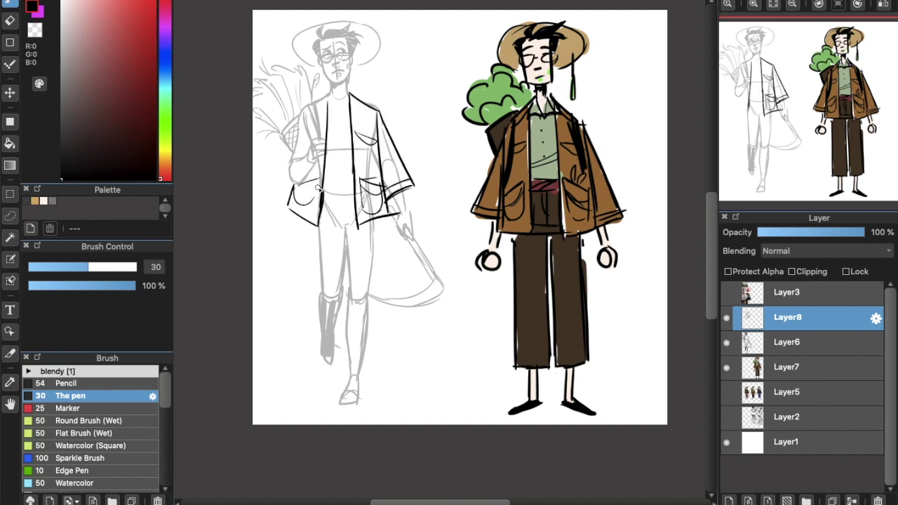
pyautogui.moveTo(293, 117); pyautogui.dragTo(301, 157)
pyautogui.scroll(5, 297, 183)
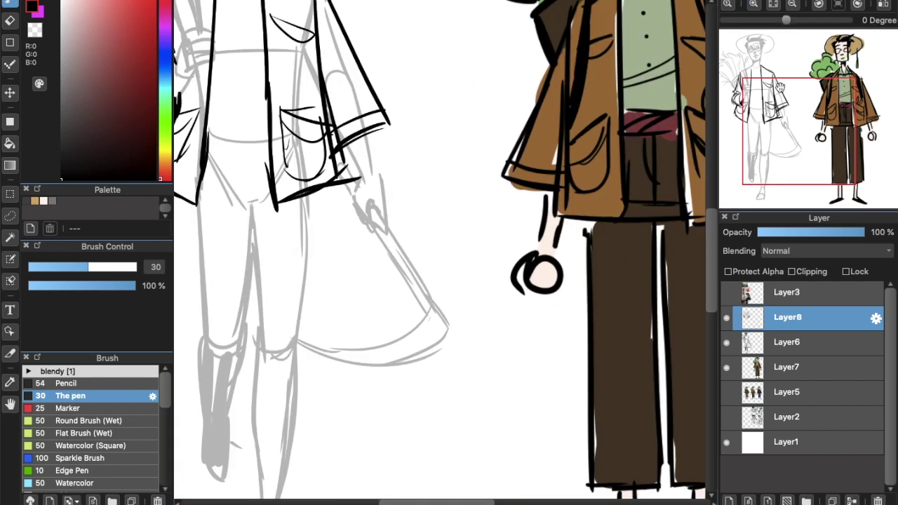
# Draw the shirt's collar and row of buttons, and outline the waist sash below them
pyautogui.moveTo(397, 166); pyautogui.dragTo(379, 205)
pyautogui.click(382, 312)
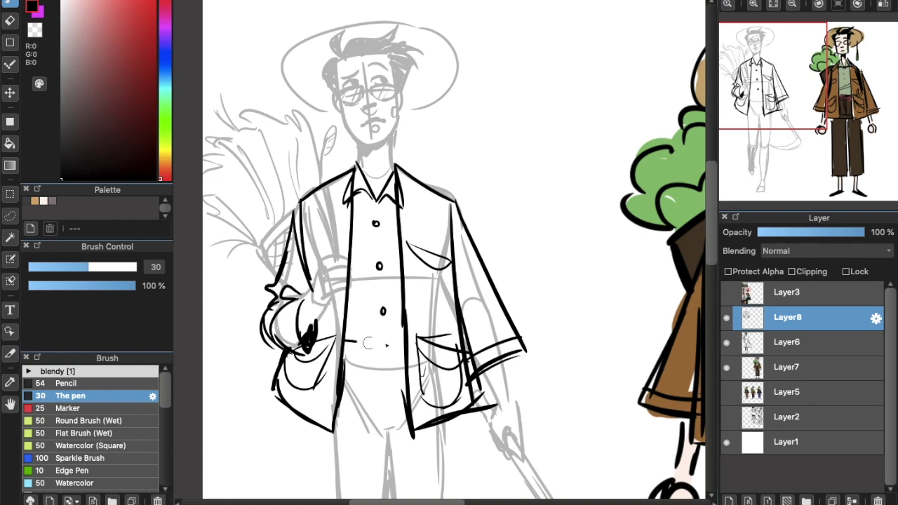
pyautogui.moveTo(344, 345); pyautogui.dragTo(405, 359)
# Outline the trousers' forward leg as a wide, straight shape ending in a hem above the ankle
pyautogui.scroll(-2, 699, 159)
pyautogui.moveTo(308, 184); pyautogui.dragTo(362, 188)
pyautogui.moveTo(341, 138)
pyautogui.mouseDown()
pyautogui.moveTo(337, 181)
pyautogui.moveTo(389, 383)
pyautogui.mouseUp()
pyautogui.moveTo(388, 383); pyautogui.dragTo(337, 384)
pyautogui.moveTo(342, 195); pyautogui.dragTo(337, 383)
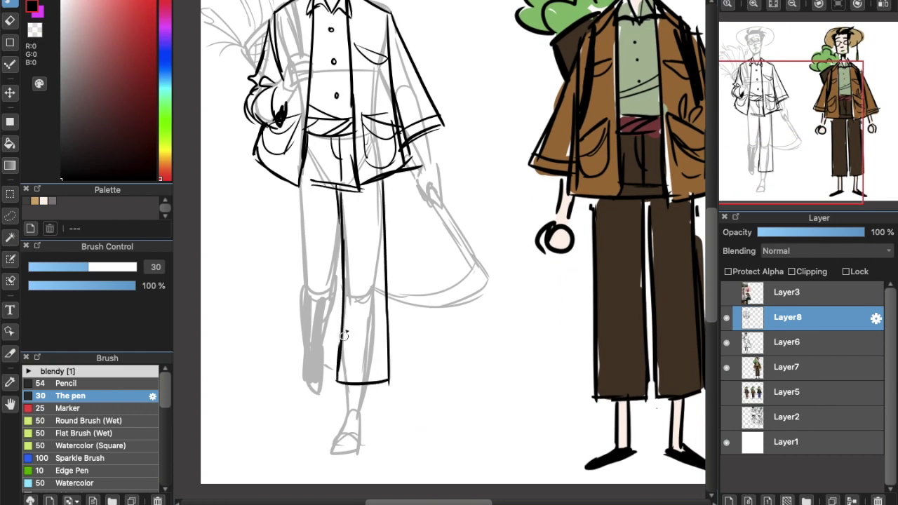
# Outline the trousers' trailing leg with its hem, and add the knee curves and both feet on the walking figure
pyautogui.moveTo(299, 185); pyautogui.dragTo(297, 320)
pyautogui.hotkey('ctrl', 'z')
pyautogui.moveTo(329, 291); pyautogui.dragTo(327, 337)
pyautogui.moveTo(295, 238)
pyautogui.mouseDown()
pyautogui.moveTo(286, 323)
pyautogui.moveTo(309, 340)
pyautogui.mouseUp()
pyautogui.moveTo(305, 344)
pyautogui.mouseDown()
pyautogui.moveTo(313, 397)
pyautogui.moveTo(308, 362)
pyautogui.mouseUp()
pyautogui.moveTo(351, 386); pyautogui.dragTo(347, 414)
pyautogui.moveTo(364, 386); pyautogui.dragTo(362, 447)
pyautogui.scroll(3, 351, 433)
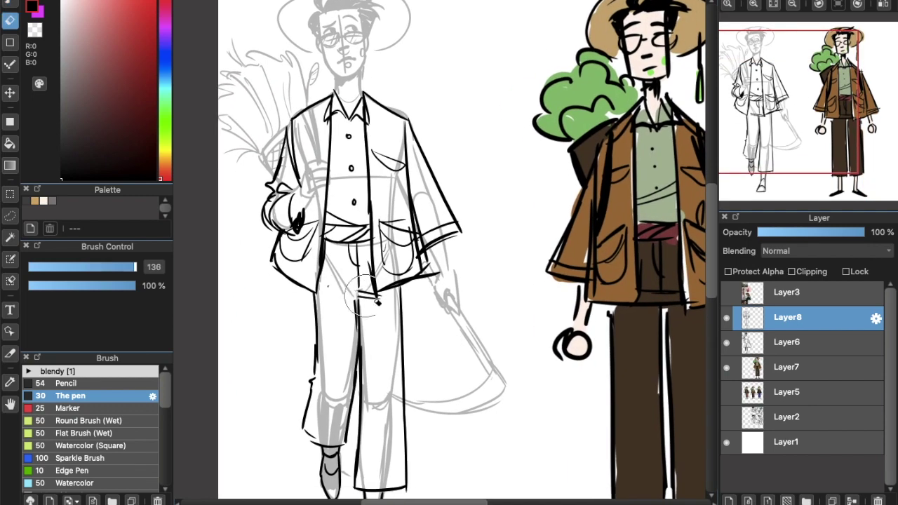
pyautogui.scroll(2, 384, 413)
pyautogui.scroll(-4, 384, 412)
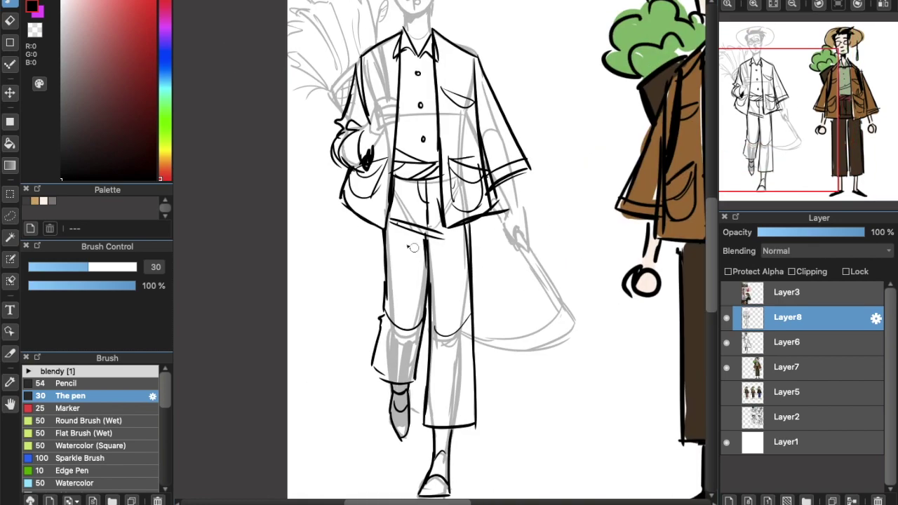
# Erase the jacket's pointed lower corners and redraw its hem with rounded edges
pyautogui.click(11, 24)
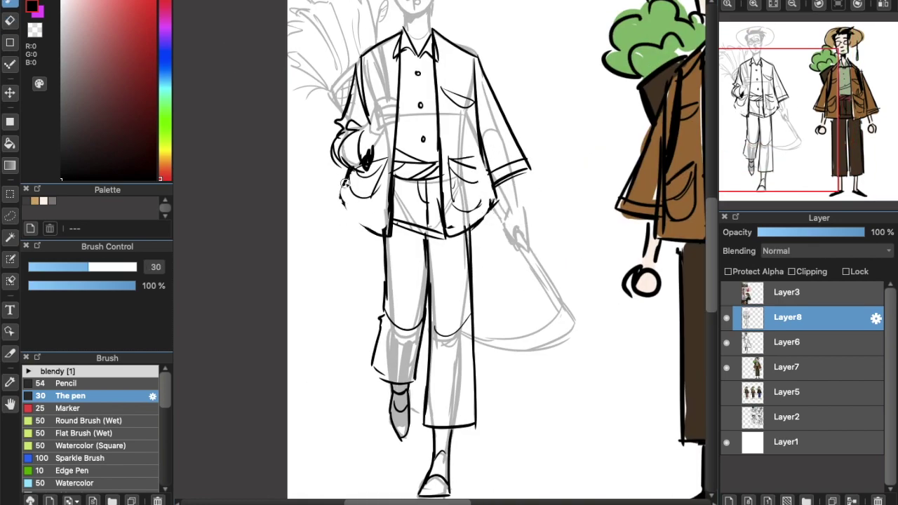
pyautogui.moveTo(811, 110)
pyautogui.moveTo(390, 150)
pyautogui.mouseDown()
pyautogui.moveTo(410, 275)
pyautogui.moveTo(414, 154)
pyautogui.moveTo(430, 219)
pyautogui.mouseUp()
pyautogui.moveTo(288, 161); pyautogui.dragTo(285, 213)
# Erase the bent arm's sleeve and redraw it wider, with a rolled cuff at the elbow
pyautogui.moveTo(288, 154)
pyautogui.mouseDown()
pyautogui.moveTo(286, 203)
pyautogui.moveTo(254, 232)
pyautogui.mouseUp()
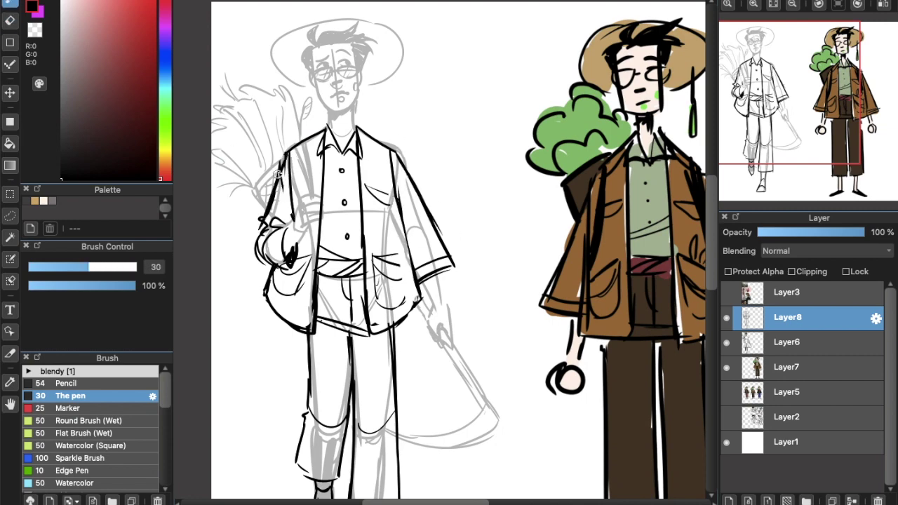
pyautogui.moveTo(281, 182); pyautogui.dragTo(251, 266)
pyautogui.press('e')
pyautogui.moveTo(256, 221); pyautogui.dragTo(284, 249)
pyautogui.moveTo(284, 158)
pyautogui.mouseDown()
pyautogui.moveTo(266, 264)
pyautogui.moveTo(259, 234)
pyautogui.mouseUp()
pyautogui.press('b')
pyautogui.moveTo(291, 261)
pyautogui.mouseDown()
pyautogui.moveTo(255, 223)
pyautogui.moveTo(254, 181)
pyautogui.mouseUp()
# Draw the fist gripping the backpack strap and run the strap's two lines up over the shoulder
pyautogui.hotkey('ctrl', '+')
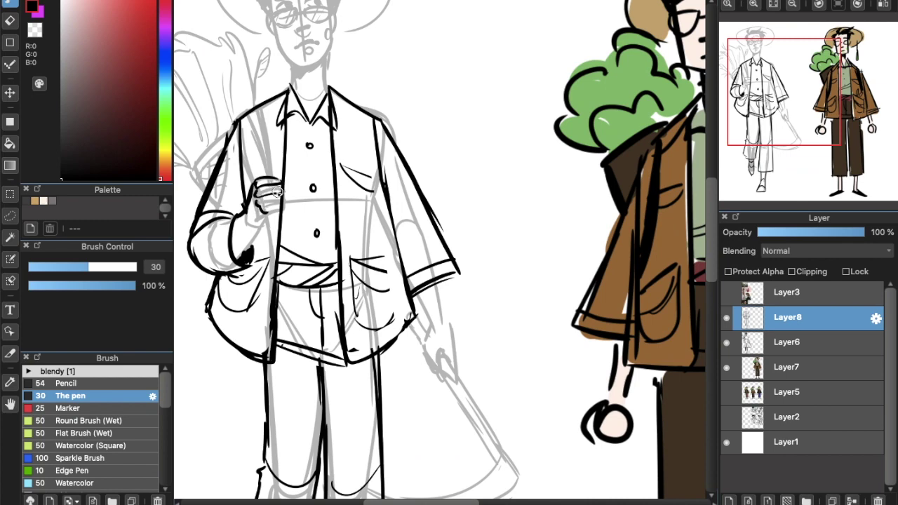
pyautogui.moveTo(253, 222)
pyautogui.mouseDown()
pyautogui.moveTo(242, 256)
pyautogui.moveTo(254, 257)
pyautogui.mouseUp()
pyautogui.moveTo(242, 112)
pyautogui.mouseDown()
pyautogui.moveTo(266, 175)
pyautogui.moveTo(273, 176)
pyautogui.mouseUp()
pyautogui.moveTo(245, 224); pyautogui.dragTo(249, 245)
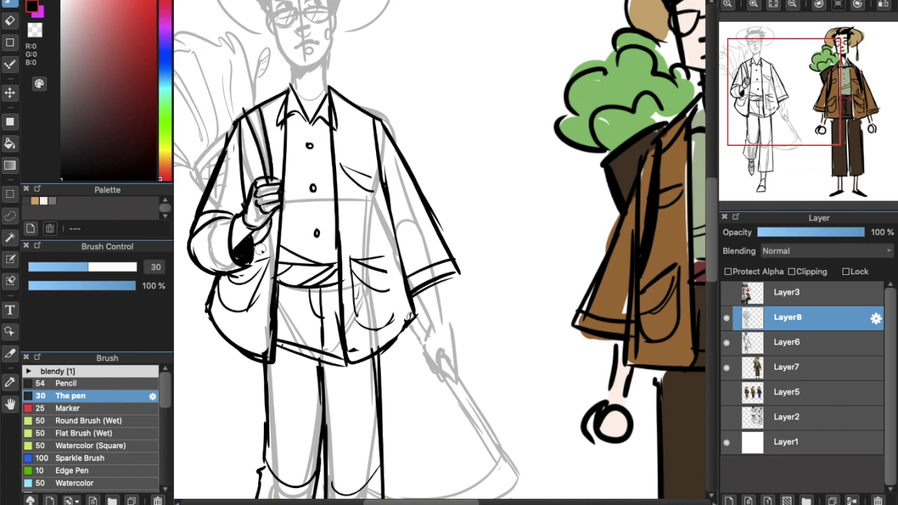
# Add the shirt's curved front opening, a curved line below the collar and diagonal wrap folds
pyautogui.scroll(3, 592, 139)
pyautogui.hscroll(-2, 593, 139)
pyautogui.hotkey('ctrl', 'z')
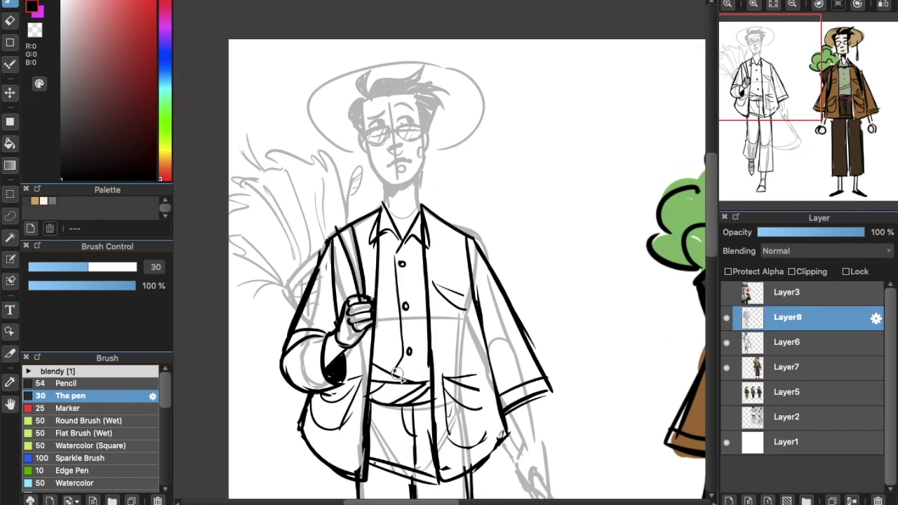
pyautogui.moveTo(378, 306); pyautogui.dragTo(425, 352)
pyautogui.moveTo(380, 250); pyautogui.dragTo(425, 264)
pyautogui.scroll(-3, 452, 236)
pyautogui.hscroll(3, 449, 344)
# Draw the free forearm and its hand below the wide jacket sleeve
pyautogui.moveTo(410, 323); pyautogui.dragTo(440, 356)
pyautogui.moveTo(424, 267); pyautogui.dragTo(435, 319)
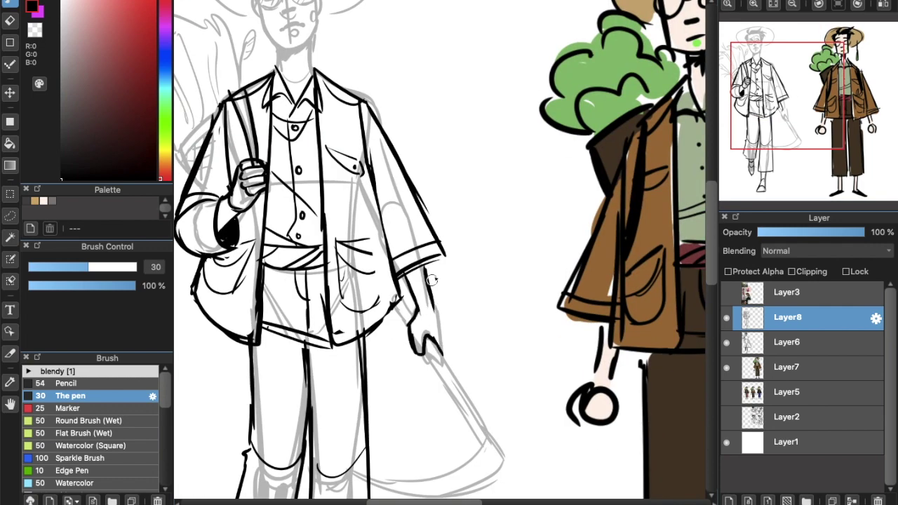
pyautogui.moveTo(423, 266); pyautogui.dragTo(442, 355)
# Draw a scythe with a straight wrapped handle and long curved blade in the free hand, and band the forearm
pyautogui.moveTo(402, 300); pyautogui.dragTo(485, 424)
pyautogui.moveTo(426, 352); pyautogui.dragTo(509, 463)
pyautogui.scroll(-3, 498, 261)
pyautogui.moveTo(466, 300)
pyautogui.mouseDown()
pyautogui.moveTo(295, 337)
pyautogui.moveTo(300, 346)
pyautogui.mouseUp()
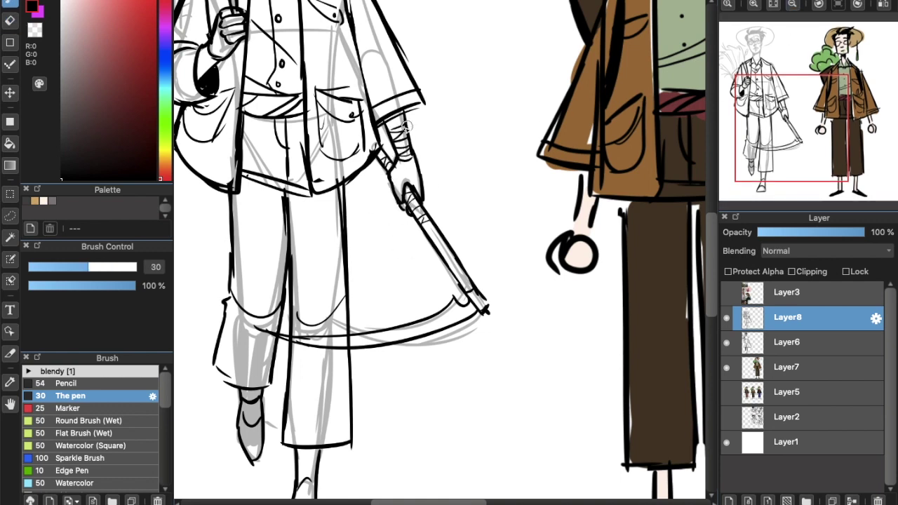
pyautogui.scroll(-3, 401, 119)
pyautogui.scroll(3, 401, 175)
# Draw the neck lines above the collar and outline the face down to the chin, with the ears
pyautogui.moveTo(428, 206); pyautogui.dragTo(431, 254)
pyautogui.moveTo(380, 214); pyautogui.dragTo(372, 256)
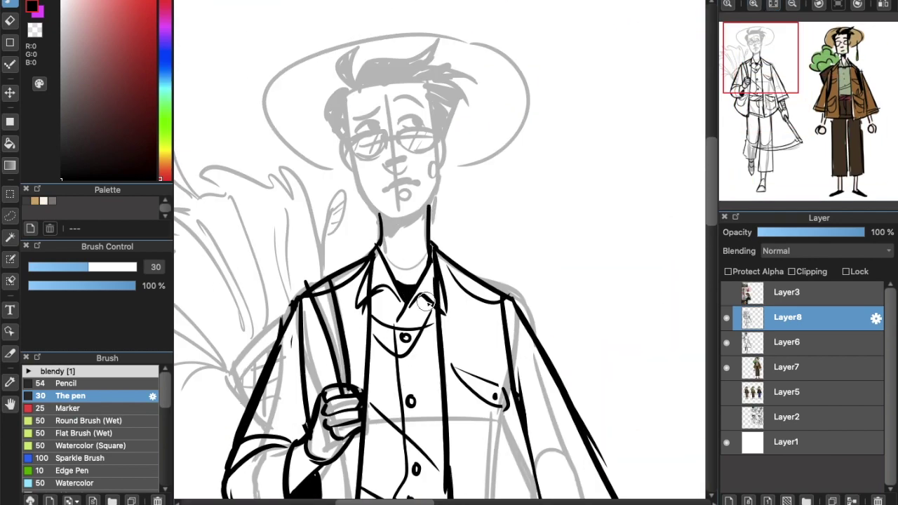
pyautogui.scroll(-3, 379, 250)
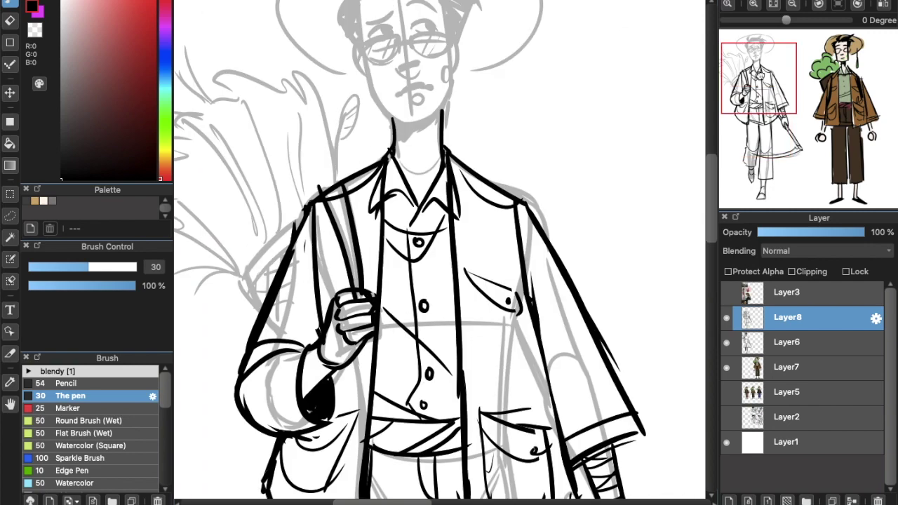
pyautogui.scroll(3, 355, 140)
pyautogui.moveTo(351, 111)
pyautogui.mouseDown()
pyautogui.moveTo(355, 130)
pyautogui.moveTo(425, 226)
pyautogui.moveTo(445, 132)
pyautogui.moveTo(447, 172)
pyautogui.mouseUp()
pyautogui.moveTo(353, 144); pyautogui.dragTo(365, 185)
# Reduce the pen size to 18 and draw the nose, frowning mouth, chin circle and small cheek mark
pyautogui.moveTo(77, 268); pyautogui.dragTo(68, 268)
pyautogui.scroll(2, 376, 127)
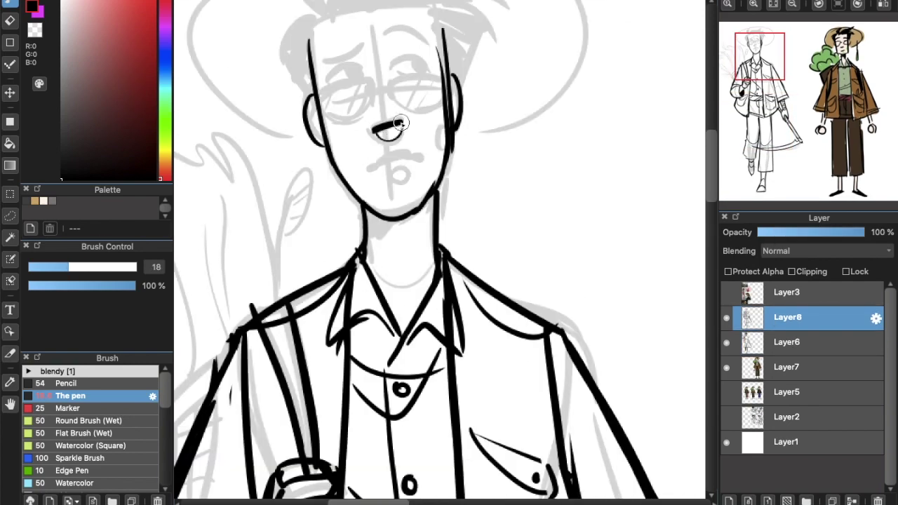
pyautogui.moveTo(369, 168)
pyautogui.mouseDown()
pyautogui.moveTo(424, 158)
pyautogui.moveTo(402, 182)
pyautogui.mouseUp()
pyautogui.hotkey('ctrl', 'z')
pyautogui.hotkey('ctrl', 'z')
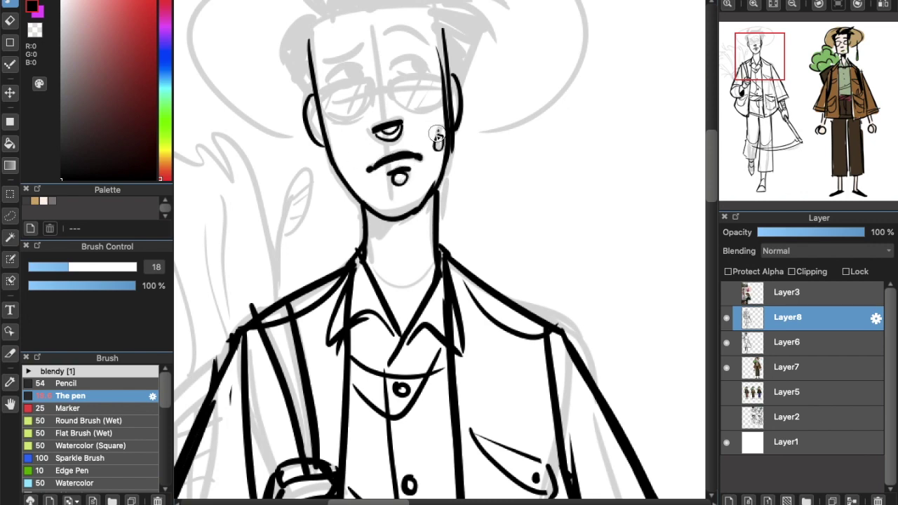
pyautogui.hotkey('ctrl', 'z')
# Draw the sideways-glancing eyes and the eyebrows, and add curved strokes across both cheeks
pyautogui.moveTo(392, 67); pyautogui.dragTo(422, 67)
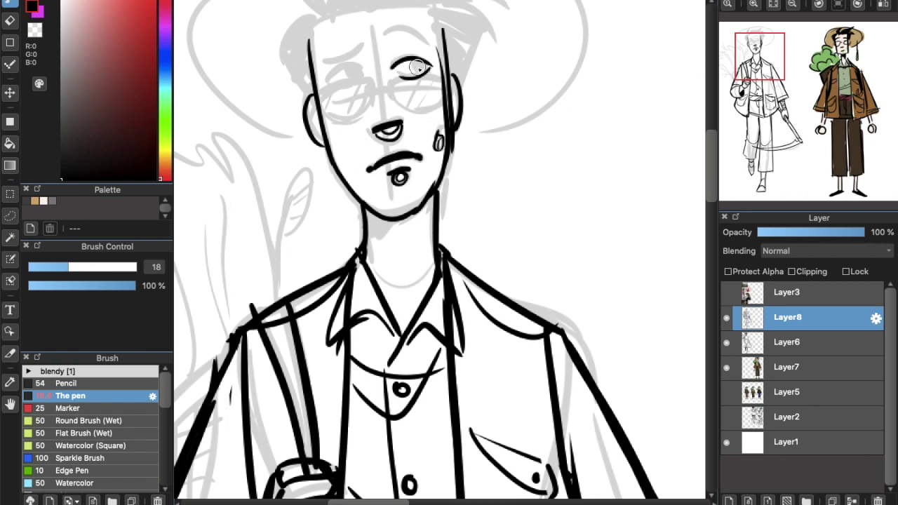
pyautogui.moveTo(326, 80)
pyautogui.mouseDown()
pyautogui.moveTo(356, 80)
pyautogui.moveTo(371, 49)
pyautogui.mouseUp()
pyautogui.hotkey('ctrl', 'z')
pyautogui.moveTo(383, 33); pyautogui.dragTo(429, 43)
pyautogui.moveTo(320, 106); pyautogui.dragTo(371, 87)
pyautogui.moveTo(330, 156); pyautogui.dragTo(362, 126)
pyautogui.moveTo(405, 88); pyautogui.dragTo(450, 127)
# Lasso the upper facial features and adjust them with a transform
pyautogui.press('l')
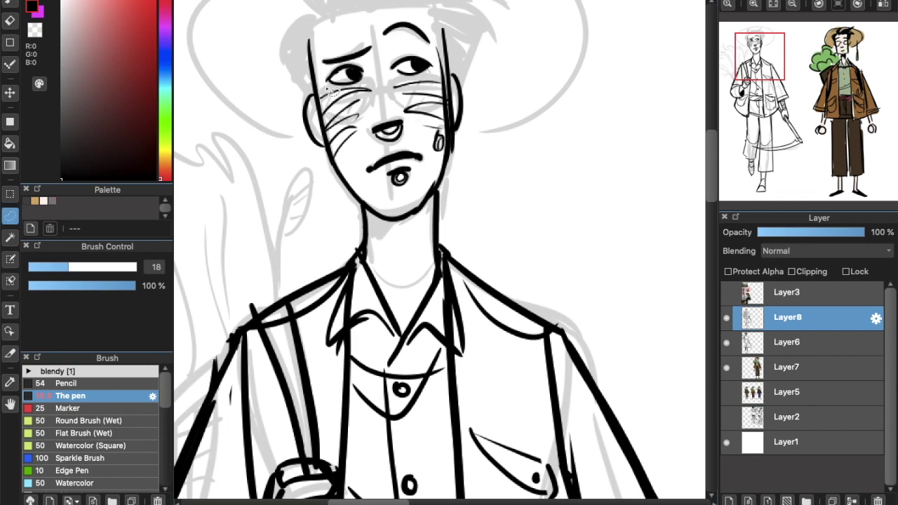
pyautogui.hotkey('ctrl', 't')
pyautogui.moveTo(357, 88); pyautogui.dragTo(449, 67)
pyautogui.press('Return')
# Draw the swept-up hair and side tufts around the forehead and fill them solid black
pyautogui.scroll(3, 435, 252)
pyautogui.press('b')
pyautogui.hotkey('ctrl', 'z')
pyautogui.moveTo(319, 83)
pyautogui.mouseDown()
pyautogui.moveTo(284, 112)
pyautogui.moveTo(280, 147)
pyautogui.mouseUp()
pyautogui.moveTo(312, 39); pyautogui.dragTo(295, 105)
pyautogui.moveTo(316, 78)
pyautogui.mouseDown()
pyautogui.moveTo(414, 26)
pyautogui.moveTo(497, 53)
pyautogui.moveTo(450, 3)
pyautogui.moveTo(500, 61)
pyautogui.mouseUp()
pyautogui.moveTo(492, 56)
pyautogui.mouseDown()
pyautogui.moveTo(462, 67)
pyautogui.moveTo(459, 140)
pyautogui.mouseUp()
pyautogui.hotkey('ctrl', 'z')
pyautogui.moveTo(424, 77)
pyautogui.mouseDown()
pyautogui.moveTo(467, 134)
pyautogui.moveTo(471, 102)
pyautogui.mouseUp()
pyautogui.moveTo(319, 77); pyautogui.dragTo(379, 43)
pyautogui.moveTo(344, 67)
pyautogui.mouseDown()
pyautogui.moveTo(431, 38)
pyautogui.moveTo(491, 42)
pyautogui.mouseUp()
pyautogui.moveTo(334, 52); pyautogui.dragTo(421, 28)
# Erase the furrowed eyebrow and redraw it as a raised arch
pyautogui.press('e')
pyautogui.moveTo(351, 125)
pyautogui.mouseDown()
pyautogui.moveTo(330, 120)
pyautogui.moveTo(358, 111)
pyautogui.mouseUp()
pyautogui.press('b')
pyautogui.hotkey('ctrl', 'z')
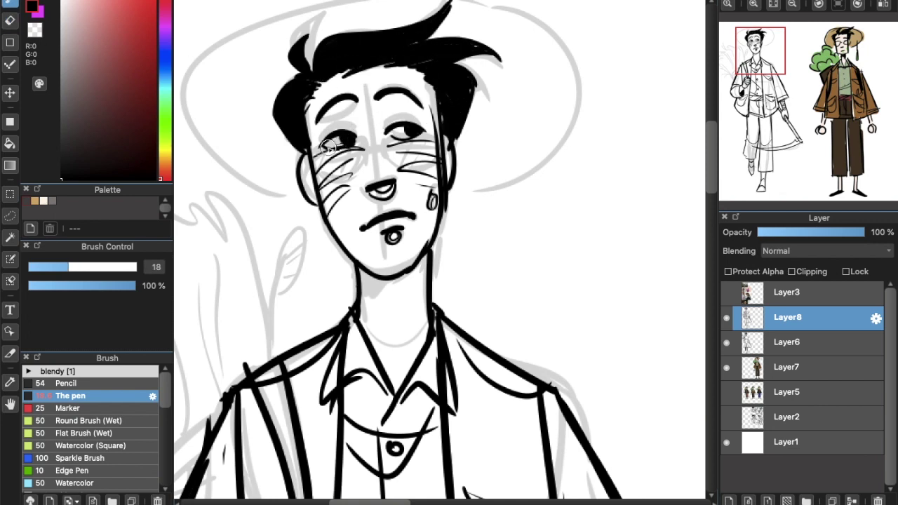
# Reduce the pen size to 11.4 and draw low-set glasses with a thick top rim, bridge and hatched lenses
pyautogui.moveTo(56, 270); pyautogui.dragTo(52, 267)
pyautogui.moveTo(316, 160); pyautogui.dragTo(388, 150)
pyautogui.moveTo(306, 175); pyautogui.dragTo(364, 191)
pyautogui.moveTo(390, 150); pyautogui.dragTo(437, 144)
pyautogui.moveTo(386, 154); pyautogui.dragTo(438, 176)
pyautogui.moveTo(349, 164); pyautogui.dragTo(369, 190)
pyautogui.moveTo(306, 175)
pyautogui.mouseDown()
pyautogui.moveTo(446, 154)
pyautogui.moveTo(399, 145)
pyautogui.moveTo(368, 153)
pyautogui.mouseUp()
pyautogui.moveTo(390, 157); pyautogui.dragTo(407, 167)
pyautogui.moveTo(403, 149); pyautogui.dragTo(420, 143)
pyautogui.moveTo(359, 165); pyautogui.dragTo(384, 177)
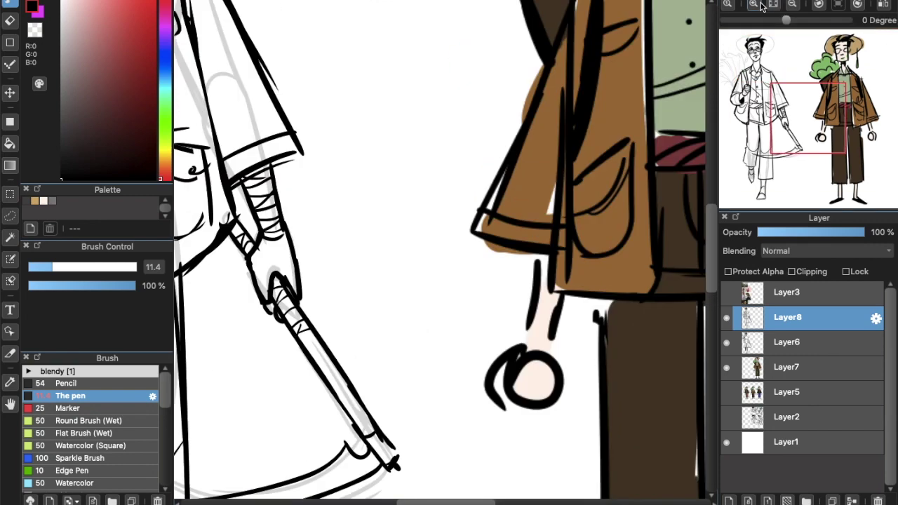
pyautogui.hotkey('ctrl', 'z')
pyautogui.hotkey('ctrl', 'z')
pyautogui.hotkey('ctrl', 'z')
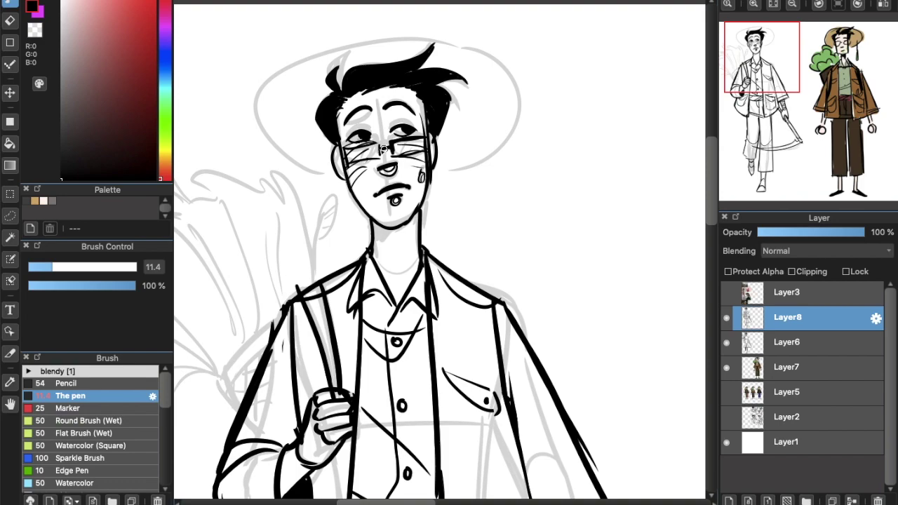
pyautogui.moveTo(447, 216); pyautogui.dragTo(474, 221)
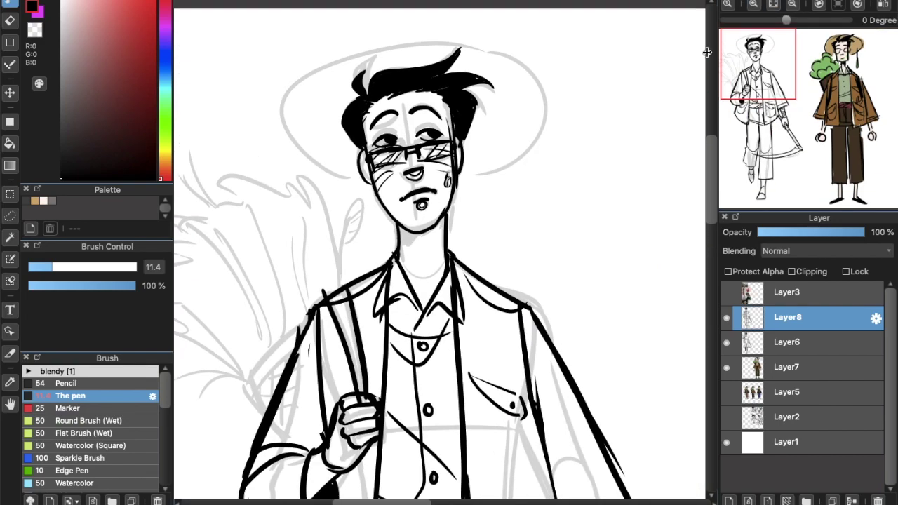
# Outline the wide hat brim with a jagged nick, and draw the cross-hatched basket behind the shoulder
pyautogui.moveTo(460, 52)
pyautogui.mouseDown()
pyautogui.moveTo(362, 182)
pyautogui.moveTo(527, 137)
pyautogui.mouseUp()
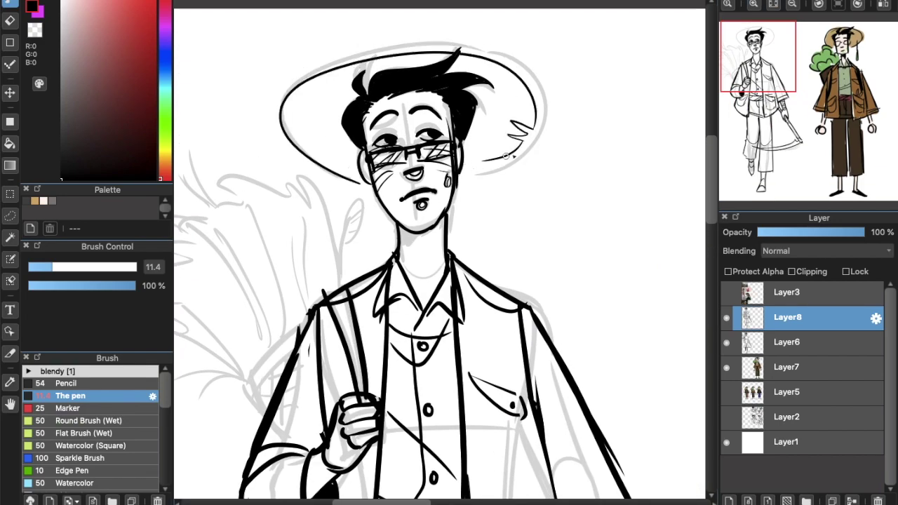
pyautogui.moveTo(302, 337); pyautogui.dragTo(233, 396)
pyautogui.moveTo(233, 396); pyautogui.dragTo(295, 420)
pyautogui.moveTo(281, 385); pyautogui.dragTo(261, 402)
pyautogui.scroll(-10, 569, 289)
pyautogui.scroll(5, 431, 264)
pyautogui.scroll(5, 393, 281)
pyautogui.scroll(-5, 350, 302)
pyautogui.moveTo(327, 273); pyautogui.dragTo(309, 361)
pyautogui.moveTo(313, 305); pyautogui.dragTo(315, 210)
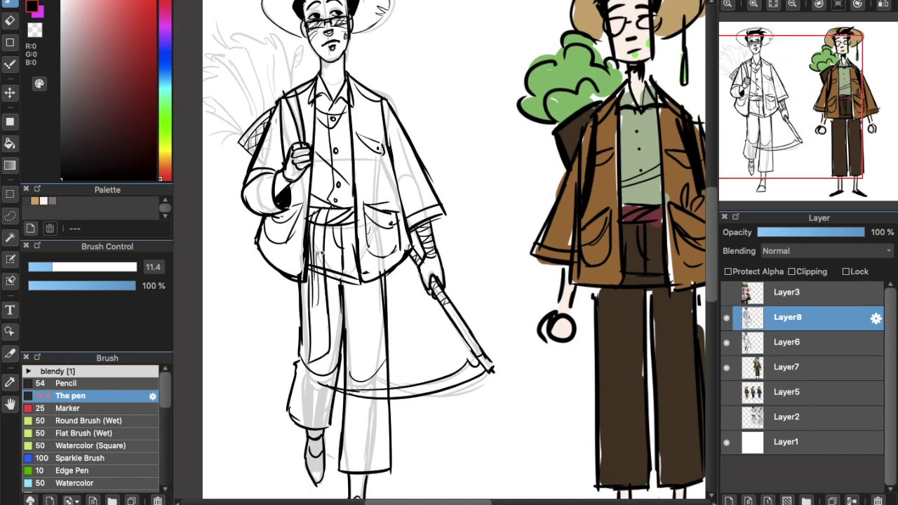
pyautogui.hotkey('ctrl', 'z')
pyautogui.hotkey('ctrl', 'z')
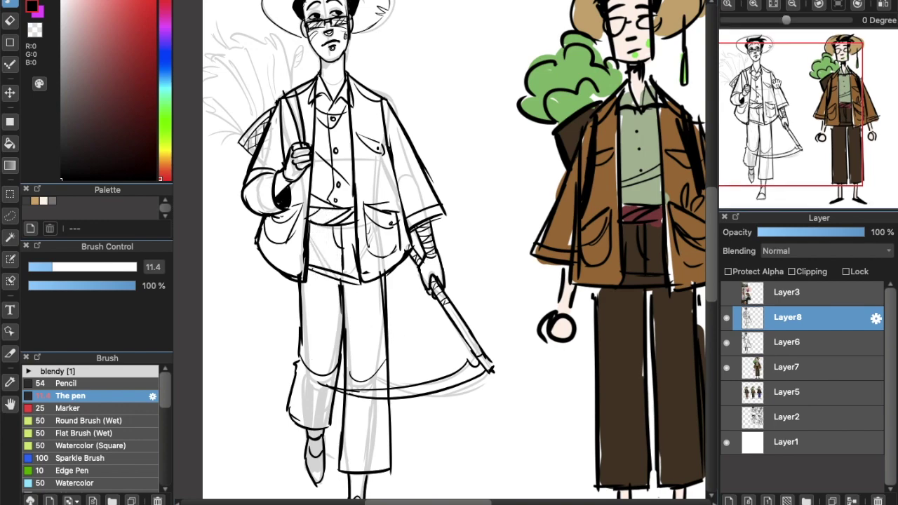
# Draw the fan of feathery plant stalks rising from the basket, including the single leaf beside the neck
pyautogui.scroll(3, 413, 188)
pyautogui.moveTo(390, 94)
pyautogui.mouseDown()
pyautogui.moveTo(272, 125)
pyautogui.moveTo(238, 175)
pyautogui.moveTo(246, 270)
pyautogui.moveTo(315, 297)
pyautogui.moveTo(256, 179)
pyautogui.mouseUp()
pyautogui.moveTo(309, 277); pyautogui.dragTo(245, 183)
pyautogui.moveTo(344, 246); pyautogui.dragTo(295, 129)
pyautogui.moveTo(386, 207); pyautogui.dragTo(365, 106)
pyautogui.moveTo(430, 94); pyautogui.dragTo(420, 179)
pyautogui.moveTo(419, 145); pyautogui.dragTo(431, 100)
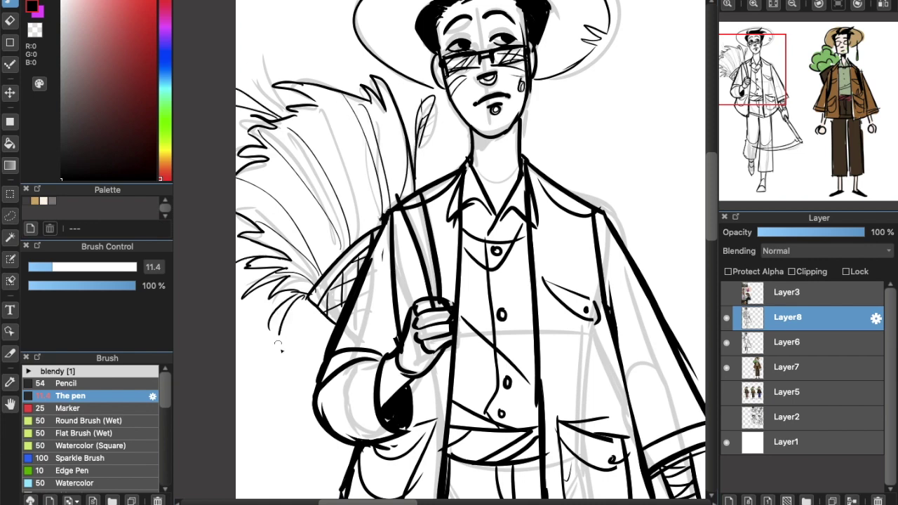
pyautogui.hotkey('ctrl', '0')
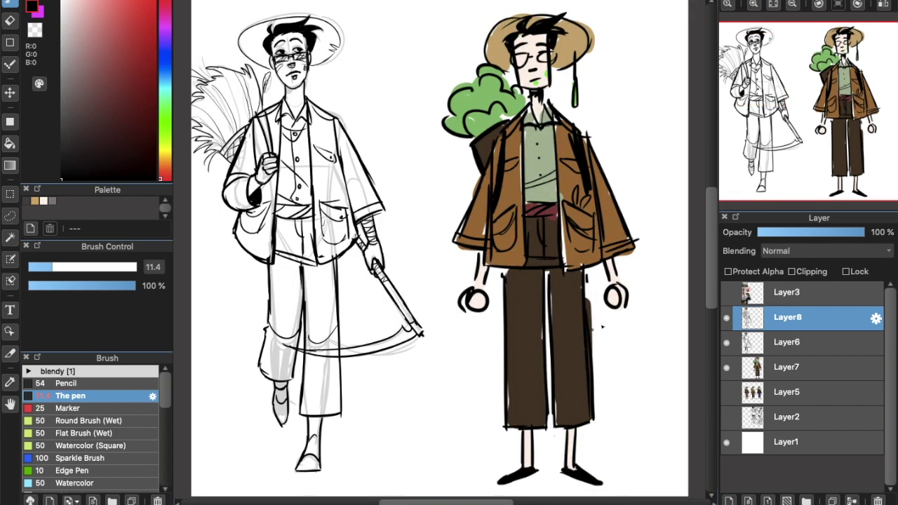
# Hide the pose sketch on Layer6, fade the outfit drawing on Layer8 and add a new layer above it
pyautogui.click(726, 342)
pyautogui.click(774, 232)
pyautogui.click(729, 501)
# Ink a clean face contour over the faded drawing, with both neck lines and the curve under the chin
pyautogui.scroll(5, 316, 105)
pyautogui.moveTo(332, 120); pyautogui.dragTo(364, 238)
pyautogui.hotkey('ctrl', 'z')
pyautogui.moveTo(328, 100); pyautogui.dragTo(421, 313)
pyautogui.hotkey('ctrl', 'z')
pyautogui.moveTo(345, 209)
pyautogui.mouseDown()
pyautogui.moveTo(358, 234)
pyautogui.moveTo(501, 256)
pyautogui.mouseUp()
pyautogui.moveTo(504, 68)
pyautogui.mouseDown()
pyautogui.moveTo(514, 196)
pyautogui.moveTo(495, 378)
pyautogui.mouseUp()
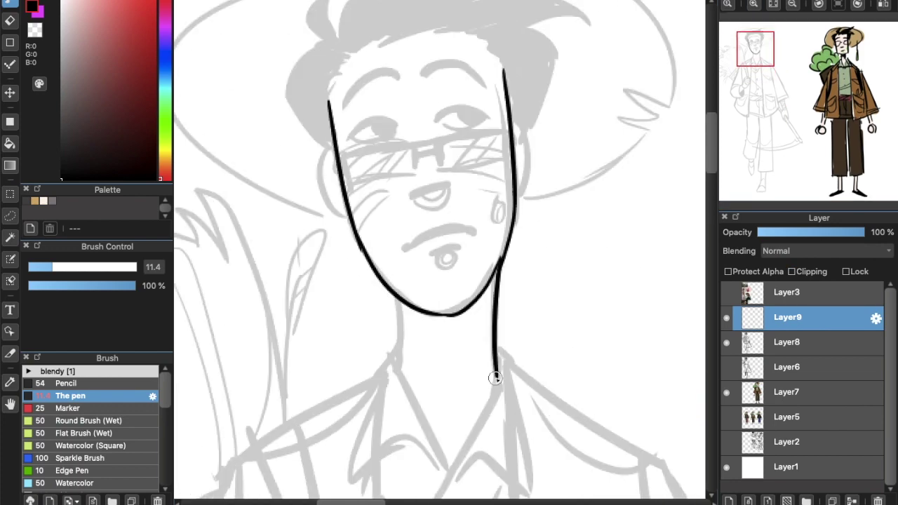
pyautogui.moveTo(397, 297); pyautogui.dragTo(399, 363)
pyautogui.moveTo(400, 343); pyautogui.dragTo(457, 316)
# Ink the nose, mouth, chin circle and cheek mark, followed by the eyes and arched eyebrows
pyautogui.moveTo(411, 196); pyautogui.dragTo(421, 198)
pyautogui.moveTo(406, 251)
pyautogui.mouseDown()
pyautogui.moveTo(475, 230)
pyautogui.moveTo(430, 255)
pyautogui.moveTo(442, 260)
pyautogui.mouseUp()
pyautogui.moveTo(502, 200); pyautogui.dragTo(502, 202)
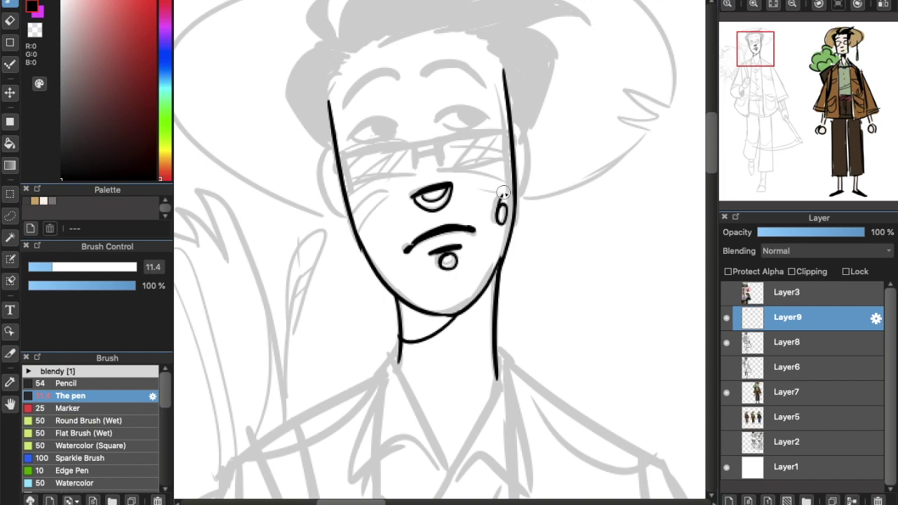
pyautogui.moveTo(354, 136)
pyautogui.mouseDown()
pyautogui.moveTo(491, 117)
pyautogui.moveTo(406, 131)
pyautogui.mouseUp()
pyautogui.moveTo(379, 128); pyautogui.dragTo(397, 126)
pyautogui.moveTo(424, 74); pyautogui.dragTo(485, 87)
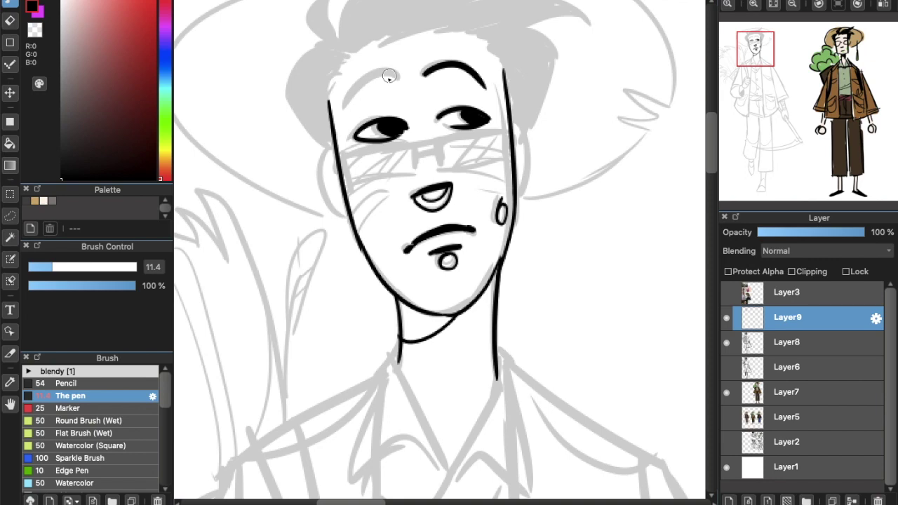
pyautogui.moveTo(393, 73); pyautogui.dragTo(347, 109)
# Ink the glasses' top rim and bridge, and outline the ears on both sides of the face
pyautogui.moveTo(419, 155)
pyautogui.mouseDown()
pyautogui.moveTo(502, 137)
pyautogui.moveTo(487, 168)
pyautogui.moveTo(508, 138)
pyautogui.mouseUp()
pyautogui.hotkey('ctrl', 'z')
pyautogui.moveTo(415, 156)
pyautogui.mouseDown()
pyautogui.moveTo(345, 170)
pyautogui.moveTo(508, 138)
pyautogui.moveTo(406, 173)
pyautogui.mouseUp()
pyautogui.moveTo(443, 155); pyautogui.dragTo(449, 168)
pyautogui.moveTo(523, 131); pyautogui.dragTo(518, 195)
pyautogui.moveTo(326, 157)
pyautogui.mouseDown()
pyautogui.moveTo(357, 228)
pyautogui.moveTo(372, 223)
pyautogui.mouseUp()
pyautogui.hotkey('ctrl', 'z')
# Ink the hair's swept-up outline and side tufts, with flowing strand lines inside
pyautogui.scroll(-1, 371, 223)
pyautogui.moveTo(364, 50)
pyautogui.mouseDown()
pyautogui.moveTo(366, 97)
pyautogui.moveTo(428, 55)
pyautogui.moveTo(499, 26)
pyautogui.mouseUp()
pyautogui.moveTo(460, 57)
pyautogui.mouseDown()
pyautogui.moveTo(539, 68)
pyautogui.moveTo(510, 165)
pyautogui.mouseUp()
pyautogui.moveTo(365, 95)
pyautogui.mouseDown()
pyautogui.moveTo(328, 137)
pyautogui.moveTo(354, 184)
pyautogui.moveTo(449, 79)
pyautogui.mouseUp()
pyautogui.moveTo(456, 82); pyautogui.dragTo(491, 105)
pyautogui.moveTo(373, 105); pyautogui.dragTo(392, 59)
pyautogui.moveTo(421, 89)
pyautogui.mouseDown()
pyautogui.moveTo(491, 59)
pyautogui.moveTo(510, 66)
pyautogui.mouseUp()
pyautogui.moveTo(373, 110); pyautogui.dragTo(351, 121)
pyautogui.moveTo(372, 112); pyautogui.dragTo(331, 148)
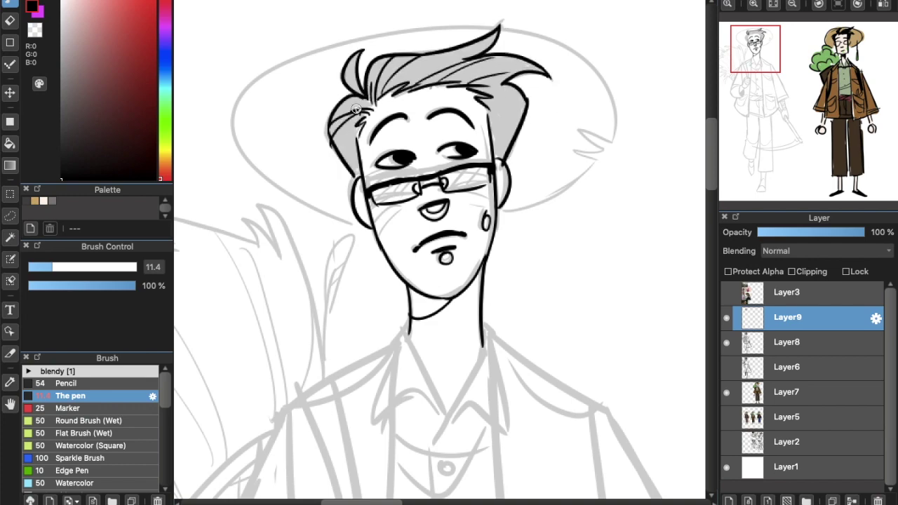
# Ink the pointed shirt collar and the curved front opening with its row of buttons
pyautogui.scroll(-5, 602, 97)
pyautogui.moveTo(423, 164); pyautogui.dragTo(453, 250)
pyautogui.moveTo(423, 162)
pyautogui.mouseDown()
pyautogui.moveTo(386, 264)
pyautogui.moveTo(453, 249)
pyautogui.mouseUp()
pyautogui.moveTo(448, 281)
pyautogui.mouseDown()
pyautogui.moveTo(498, 168)
pyautogui.moveTo(528, 278)
pyautogui.moveTo(459, 259)
pyautogui.moveTo(449, 387)
pyautogui.mouseUp()
pyautogui.scroll(-5, 449, 351)
pyautogui.moveTo(401, 270); pyautogui.dragTo(414, 417)
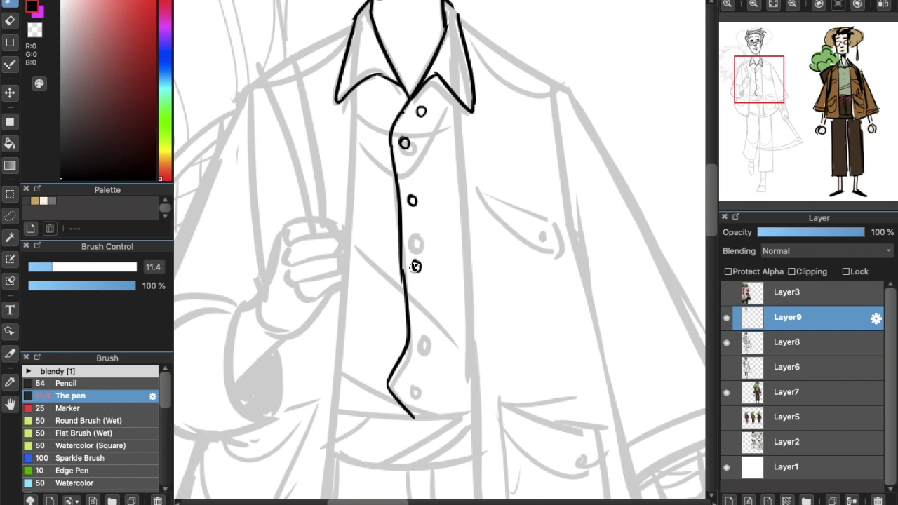
# Ink three fold lines across the shirt's lower front
pyautogui.moveTo(341, 372); pyautogui.dragTo(458, 413)
pyautogui.moveTo(348, 235); pyautogui.dragTo(461, 303)
pyautogui.moveTo(350, 322); pyautogui.dragTo(458, 324)
pyautogui.hotkey('ctrl', '-')
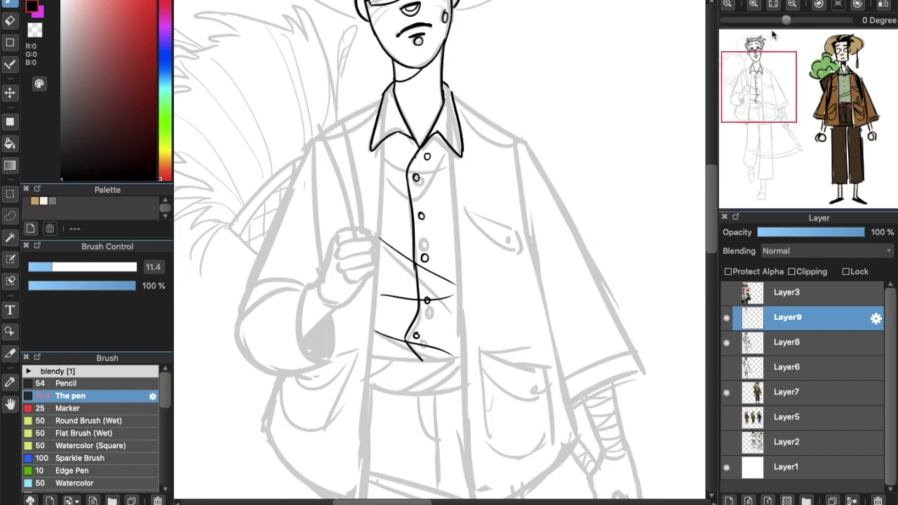
# Ink the jacket's shoulder line and the carrying strap running down to the gripping hand
pyautogui.moveTo(339, 125)
pyautogui.mouseDown()
pyautogui.moveTo(361, 224)
pyautogui.moveTo(382, 100)
pyautogui.mouseUp()
pyautogui.moveTo(313, 139); pyautogui.dragTo(321, 265)
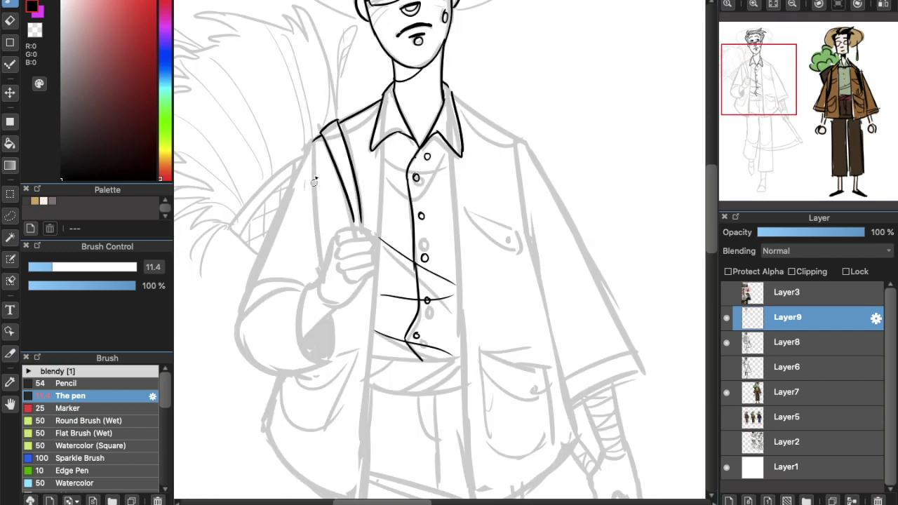
pyautogui.hotkey('ctrl', 'z')
# Ink the bent arm's sleeve with its folded cuff, and the hand gripping the strap
pyautogui.moveTo(315, 145); pyautogui.dragTo(236, 324)
pyautogui.moveTo(236, 316)
pyautogui.mouseDown()
pyautogui.moveTo(295, 379)
pyautogui.moveTo(327, 371)
pyautogui.mouseUp()
pyautogui.hotkey('ctrl', 'z')
pyautogui.moveTo(309, 286)
pyautogui.mouseDown()
pyautogui.moveTo(331, 369)
pyautogui.moveTo(295, 369)
pyautogui.mouseUp()
pyautogui.moveTo(304, 283)
pyautogui.mouseDown()
pyautogui.moveTo(240, 308)
pyautogui.moveTo(237, 344)
pyautogui.mouseUp()
pyautogui.hotkey('ctrl', 'z')
pyautogui.hotkey('ctrl', 'z')
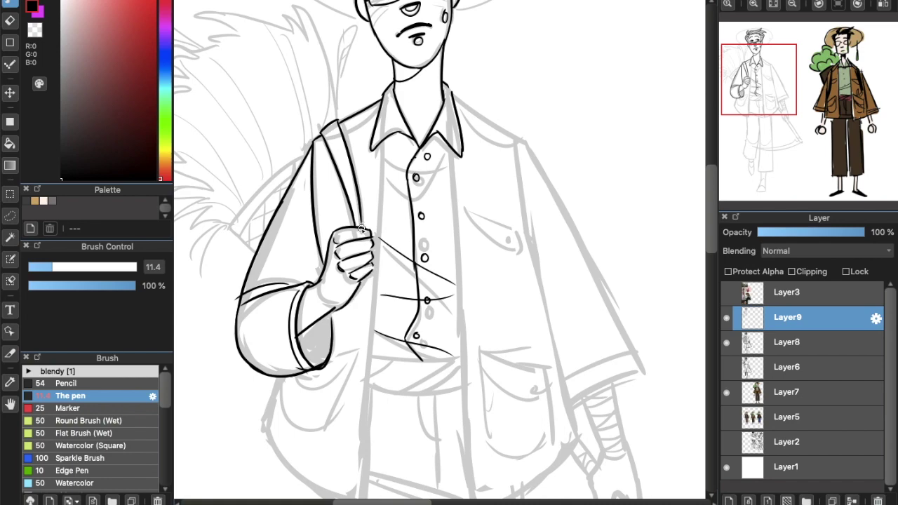
pyautogui.hotkey('ctrl', 'z')
# Ink the opposite shoulder with its wide hanging sleeve, and the front panel and curved hem on that side of the jacket
pyautogui.moveTo(452, 98)
pyautogui.mouseDown()
pyautogui.moveTo(521, 141)
pyautogui.moveTo(542, 183)
pyautogui.mouseUp()
pyautogui.hotkey('ctrl', 'z')
pyautogui.moveTo(520, 139); pyautogui.dragTo(641, 371)
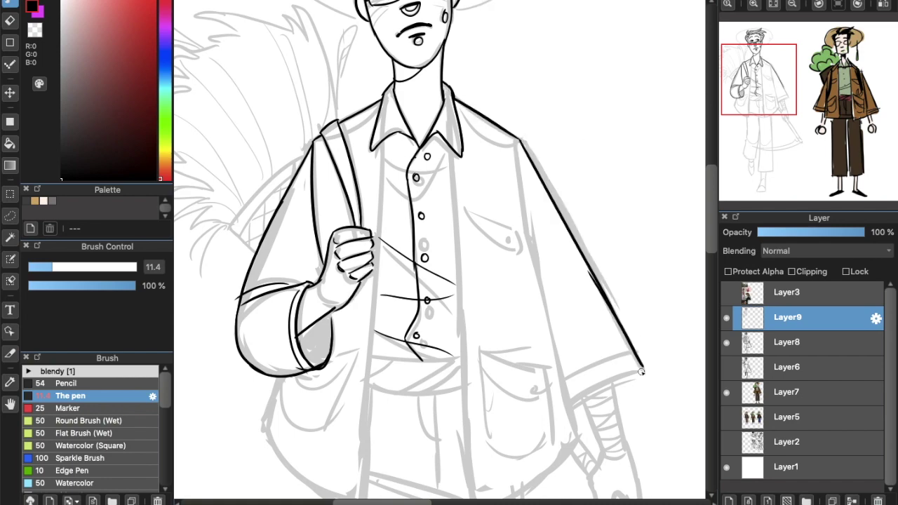
pyautogui.moveTo(520, 144); pyautogui.dragTo(583, 438)
pyautogui.moveTo(453, 149)
pyautogui.mouseDown()
pyautogui.moveTo(463, 344)
pyautogui.moveTo(380, 119)
pyautogui.mouseUp()
pyautogui.moveTo(381, 119); pyautogui.dragTo(381, 249)
pyautogui.hotkey('ctrl', 'z')
pyautogui.moveTo(380, 82)
pyautogui.mouseDown()
pyautogui.moveTo(386, 256)
pyautogui.moveTo(494, 208)
pyautogui.mouseUp()
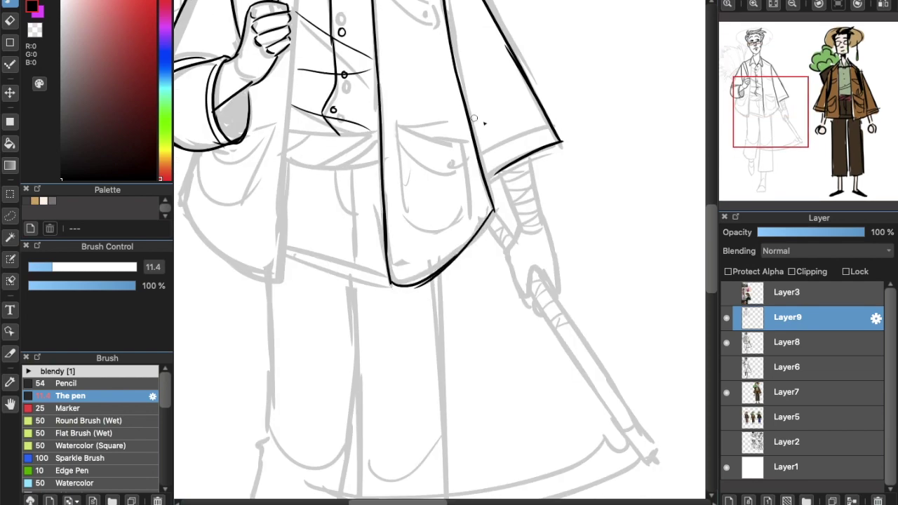
# Ink the front edge and rounded lower hem of the jacket panel on the bent arm's side
pyautogui.scroll(-2, 501, 98)
pyautogui.scroll(2, 501, 98)
pyautogui.moveTo(409, 28)
pyautogui.mouseDown()
pyautogui.moveTo(405, 199)
pyautogui.moveTo(337, 379)
pyautogui.mouseUp()
pyautogui.moveTo(300, 273); pyautogui.dragTo(365, 390)
pyautogui.moveTo(562, 230)
pyautogui.mouseDown()
pyautogui.moveTo(491, 266)
pyautogui.moveTo(580, 225)
pyautogui.mouseUp()
# Ink the lowered forearm and the hand closed around the sickle's handle
pyautogui.scroll(2, 534, 246)
pyautogui.moveTo(421, 190)
pyautogui.mouseDown()
pyautogui.moveTo(407, 247)
pyautogui.moveTo(452, 269)
pyautogui.mouseUp()
pyautogui.moveTo(438, 98)
pyautogui.mouseDown()
pyautogui.moveTo(481, 260)
pyautogui.moveTo(483, 305)
pyautogui.mouseUp()
pyautogui.moveTo(452, 268); pyautogui.dragTo(497, 344)
pyautogui.moveTo(436, 303); pyautogui.dragTo(483, 368)
pyautogui.moveTo(419, 188); pyautogui.dragTo(371, 255)
# Ink the sickle's long handle with its end cap, rotating the canvas for straighter strokes
pyautogui.scroll(-5, 421, 281)
pyautogui.moveTo(367, 143); pyautogui.dragTo(495, 338)
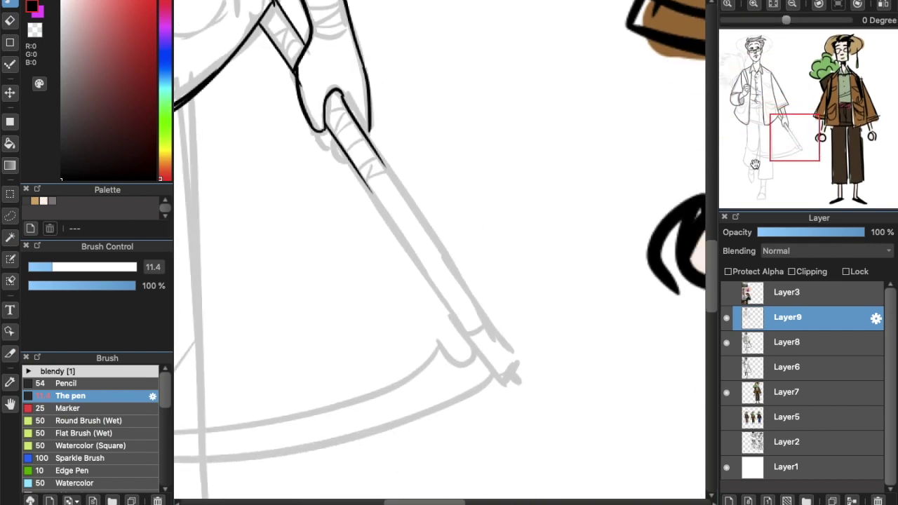
pyautogui.moveTo(356, 169); pyautogui.dragTo(488, 369)
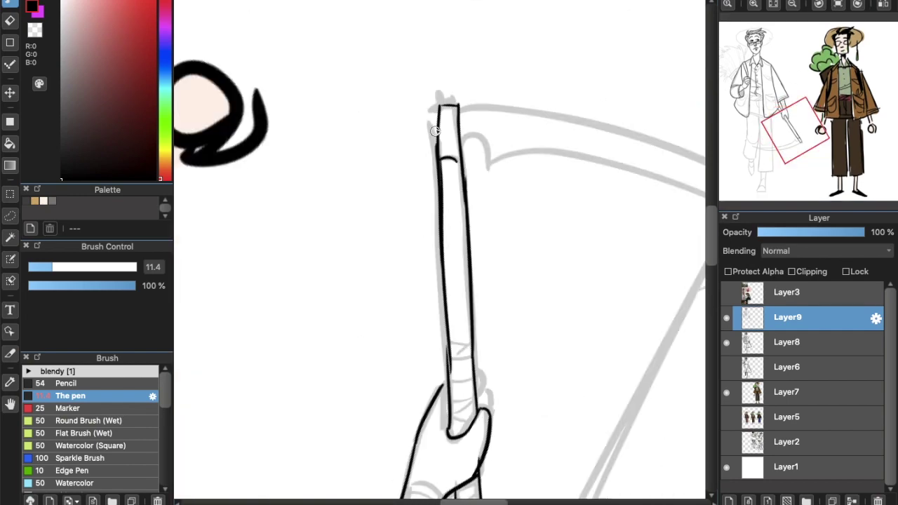
pyautogui.moveTo(789, 144)
pyautogui.mouseDown()
pyautogui.moveTo(803, 157)
pyautogui.moveTo(776, 145)
pyautogui.mouseUp()
# Ink the upper and lower curves of the sickle's long blade
pyautogui.moveTo(275, 168); pyautogui.dragTo(589, 326)
pyautogui.hotkey('ctrl', 'z')
pyautogui.moveTo(276, 169); pyautogui.dragTo(593, 326)
pyautogui.moveTo(309, 207); pyautogui.dragTo(532, 261)
pyautogui.hotkey('ctrl', '0')
# Ink the outer and inner outlines of both trouser legs with the curved knee folds
pyautogui.moveTo(463, 13)
pyautogui.mouseDown()
pyautogui.moveTo(413, 150)
pyautogui.moveTo(523, 97)
pyautogui.mouseUp()
pyautogui.moveTo(320, 120); pyautogui.dragTo(418, 156)
pyautogui.moveTo(383, 156); pyautogui.dragTo(378, 372)
pyautogui.moveTo(468, 148); pyautogui.dragTo(479, 371)
pyautogui.scroll(-5, 421, 280)
pyautogui.moveTo(407, 175); pyautogui.dragTo(417, 343)
pyautogui.moveTo(319, 174)
pyautogui.mouseDown()
pyautogui.moveTo(305, 326)
pyautogui.moveTo(416, 318)
pyautogui.mouseUp()
pyautogui.moveTo(327, 336); pyautogui.dragTo(328, 397)
pyautogui.moveTo(363, 337); pyautogui.dragTo(360, 466)
# Ink the trouser cuffs, the ankles and both shoes
pyautogui.scroll(2, 332, 443)
pyautogui.hscroll(-3, 333, 443)
pyautogui.moveTo(451, 31); pyautogui.dragTo(425, 311)
pyautogui.moveTo(365, 19)
pyautogui.mouseDown()
pyautogui.moveTo(359, 174)
pyautogui.moveTo(342, 287)
pyautogui.moveTo(426, 303)
pyautogui.mouseUp()
pyautogui.moveTo(369, 183); pyautogui.dragTo(436, 200)
pyautogui.moveTo(412, 319); pyautogui.dragTo(414, 416)
pyautogui.moveTo(377, 339); pyautogui.dragTo(410, 395)
pyautogui.scroll(-3, 379, 332)
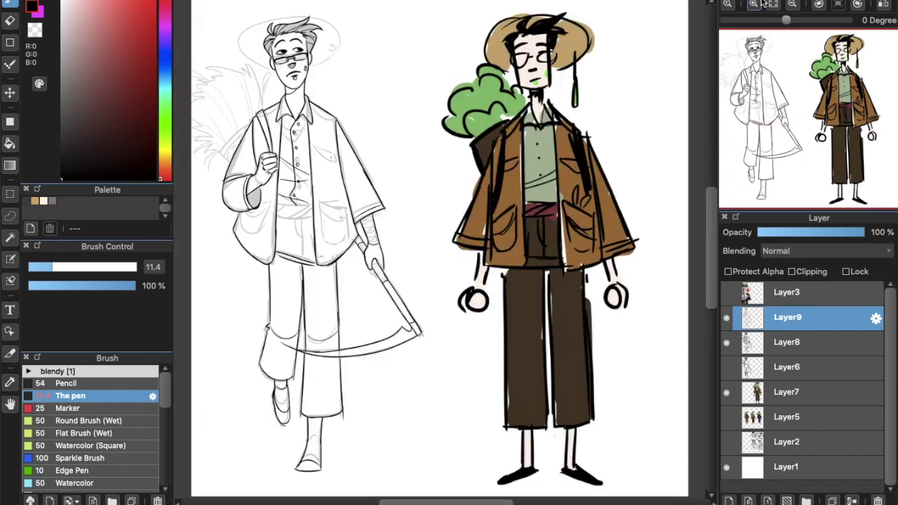
# Ink the double line across the upper trousers below the waist, and the wrapped sash with its diagonal folds
pyautogui.scroll(3, 432, 264)
pyautogui.press('e')
pyautogui.press('b')
pyautogui.moveTo(348, 210); pyautogui.dragTo(437, 226)
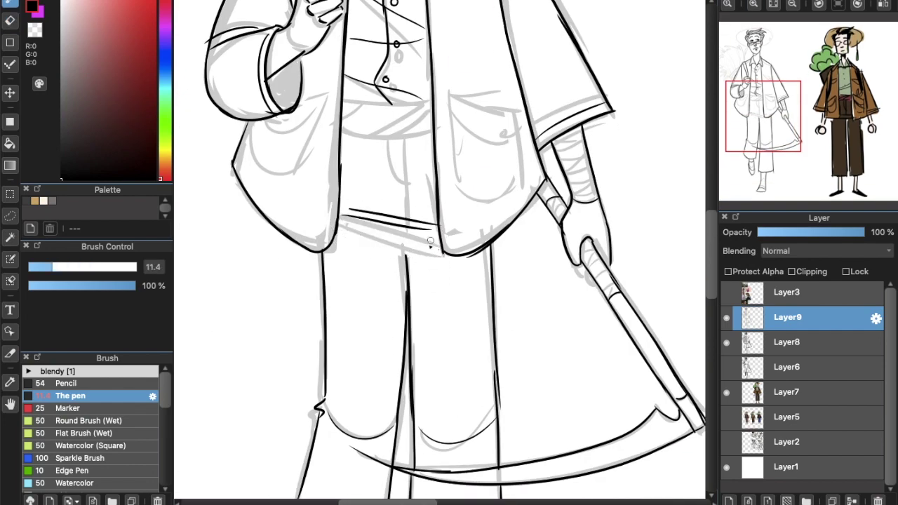
pyautogui.moveTo(409, 286)
pyautogui.mouseDown()
pyautogui.moveTo(429, 370)
pyautogui.moveTo(450, 408)
pyautogui.mouseUp()
pyautogui.moveTo(476, 243); pyautogui.dragTo(388, 246)
# Ink the jacket's chest and lower pockets, and the bandage wraps around the forearm and sickle handle
pyautogui.moveTo(495, 223)
pyautogui.mouseDown()
pyautogui.moveTo(569, 312)
pyautogui.moveTo(567, 233)
pyautogui.mouseUp()
pyautogui.moveTo(477, 75)
pyautogui.mouseDown()
pyautogui.moveTo(535, 93)
pyautogui.moveTo(526, 112)
pyautogui.mouseUp()
pyautogui.hotkey('ctrl', 'z')
pyautogui.moveTo(369, 225); pyautogui.dragTo(330, 308)
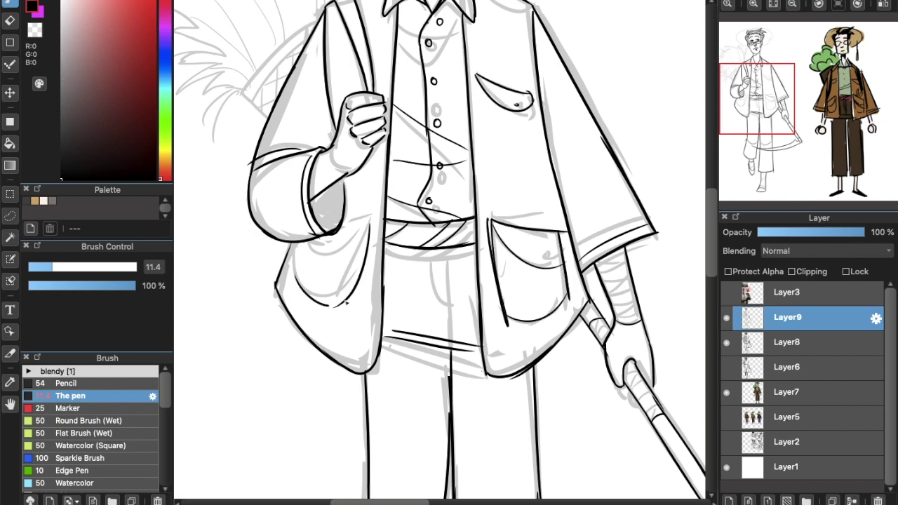
pyautogui.moveTo(305, 245); pyautogui.dragTo(367, 221)
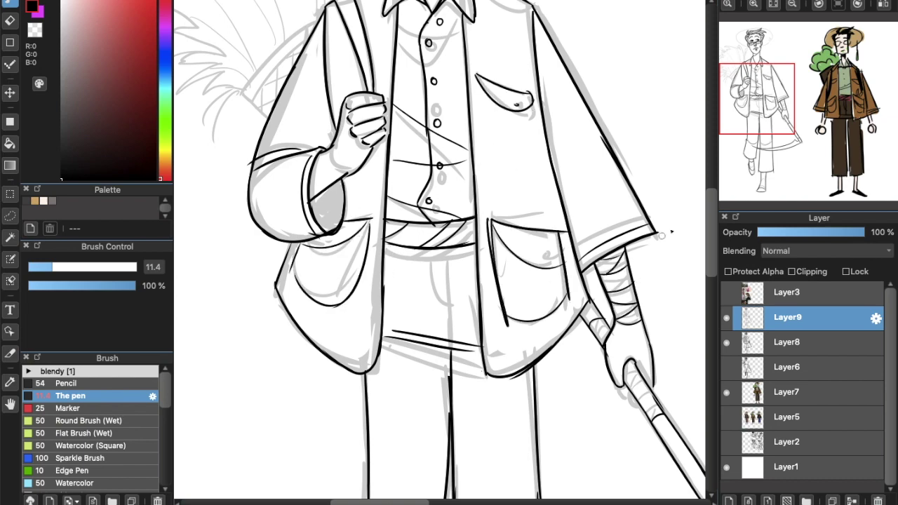
pyautogui.moveTo(661, 235); pyautogui.dragTo(457, 78)
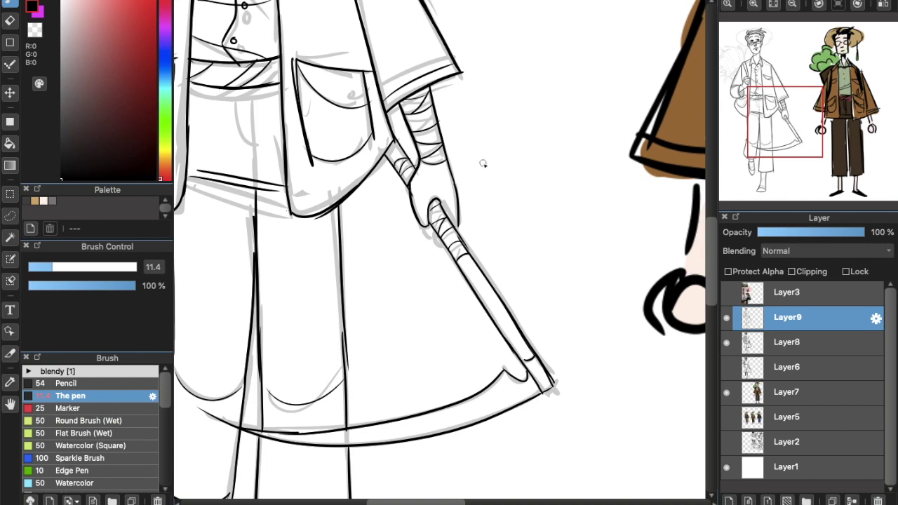
# Ink the back basket's rim and the jagged outline of the grass bundle behind the shoulder
pyautogui.scroll(10, 233, 90)
pyautogui.moveTo(402, 237)
pyautogui.mouseDown()
pyautogui.moveTo(322, 313)
pyautogui.moveTo(320, 347)
pyautogui.mouseUp()
pyautogui.moveTo(387, 256); pyautogui.dragTo(329, 318)
pyautogui.moveTo(428, 204)
pyautogui.mouseDown()
pyautogui.moveTo(401, 126)
pyautogui.moveTo(260, 139)
pyautogui.moveTo(250, 184)
pyautogui.mouseUp()
pyautogui.moveTo(251, 228); pyautogui.dragTo(261, 314)
pyautogui.moveTo(322, 309); pyautogui.dragTo(284, 357)
# Ink the small pointed leaf standing between the grass bundle and the neck
pyautogui.moveTo(430, 181); pyautogui.dragTo(446, 106)
pyautogui.hotkey('ctrl', 'z')
pyautogui.moveTo(430, 162); pyautogui.dragTo(448, 105)
pyautogui.moveTo(448, 107); pyautogui.dragTo(435, 131)
# Ink long strand lines inside the grass bundle and a crosshatched weave on the basket
pyautogui.moveTo(309, 147); pyautogui.dragTo(281, 177)
pyautogui.moveTo(355, 133); pyautogui.dragTo(315, 259)
pyautogui.moveTo(330, 225); pyautogui.dragTo(266, 295)
pyautogui.moveTo(393, 112); pyautogui.dragTo(382, 238)
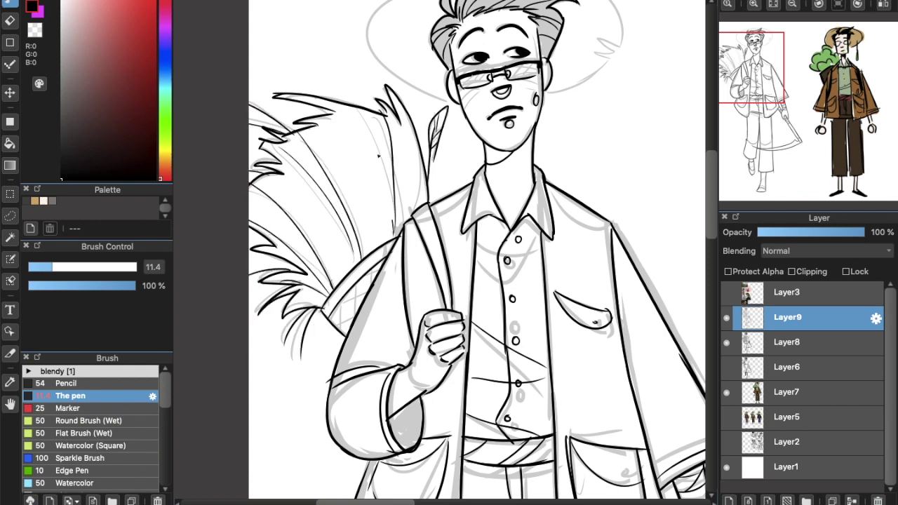
pyautogui.moveTo(376, 126); pyautogui.dragTo(351, 242)
pyautogui.moveTo(417, 137); pyautogui.dragTo(411, 217)
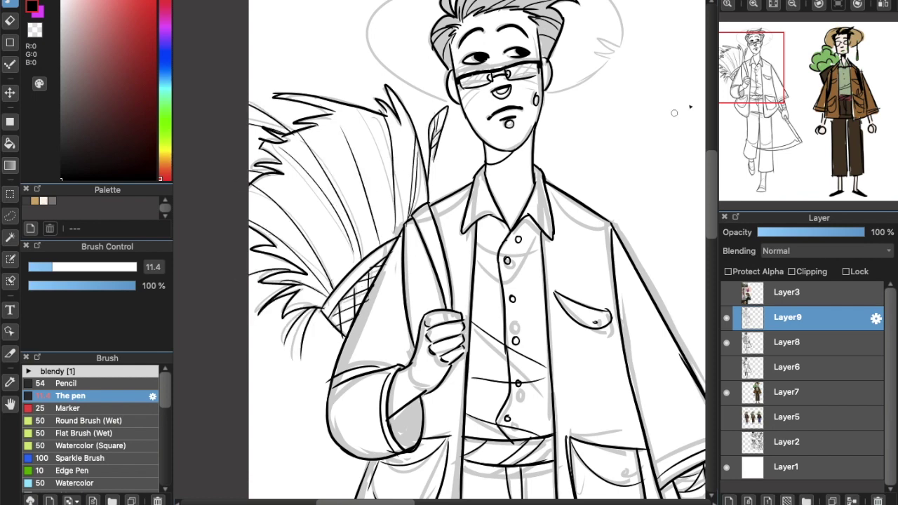
# Fill the shadow under the chin with solid black and ink the long dangling earring
pyautogui.hscroll(4, 517, 184)
pyautogui.moveTo(364, 116); pyautogui.dragTo(391, 134)
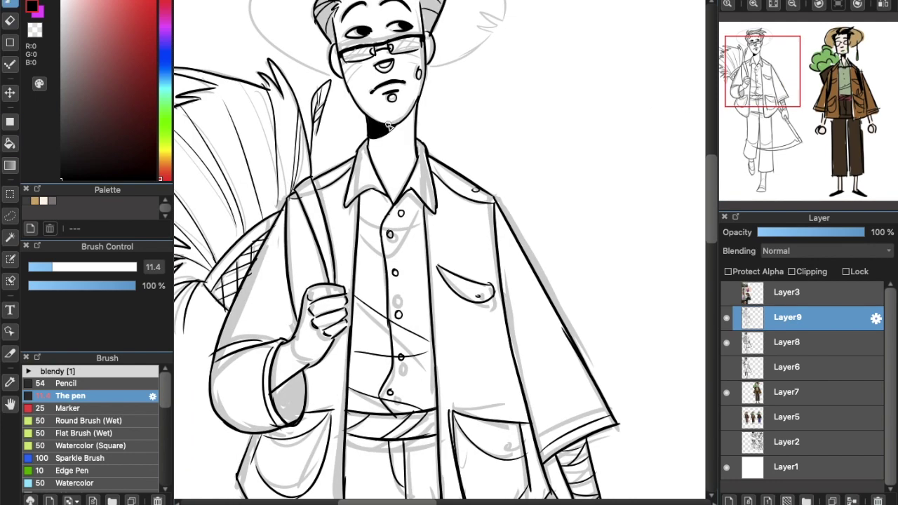
pyautogui.scroll(2, 379, 140)
pyautogui.moveTo(438, 165); pyautogui.dragTo(433, 194)
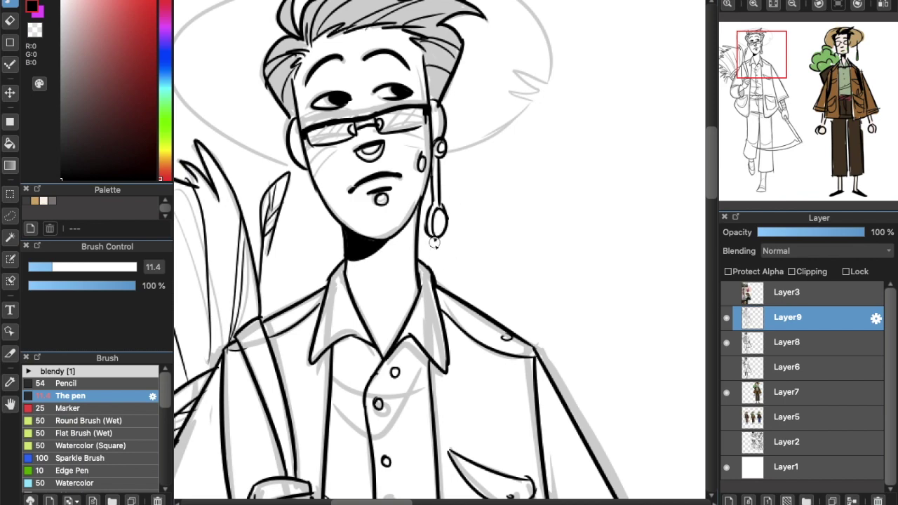
# Shift the line art sideways on the canvas and hide the rough sketch and colored reference layers
pyautogui.press('super+0')
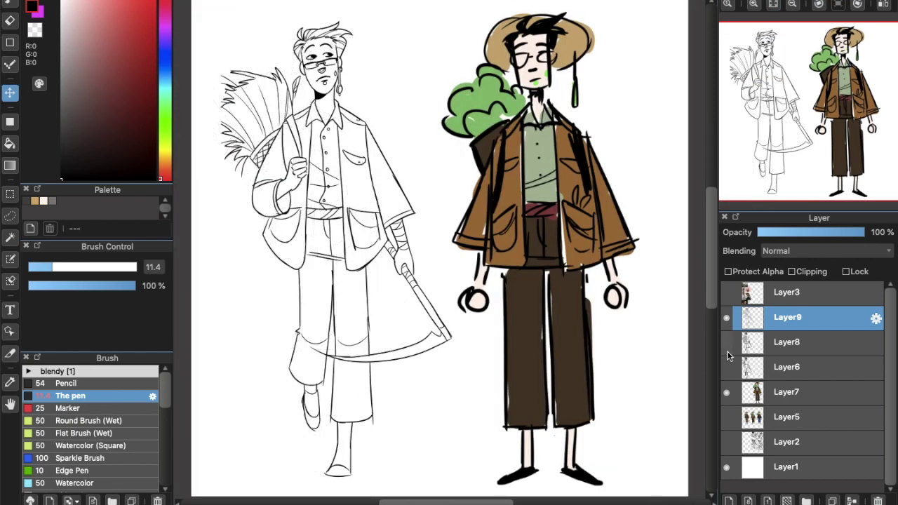
pyautogui.scroll(5, 299, 142)
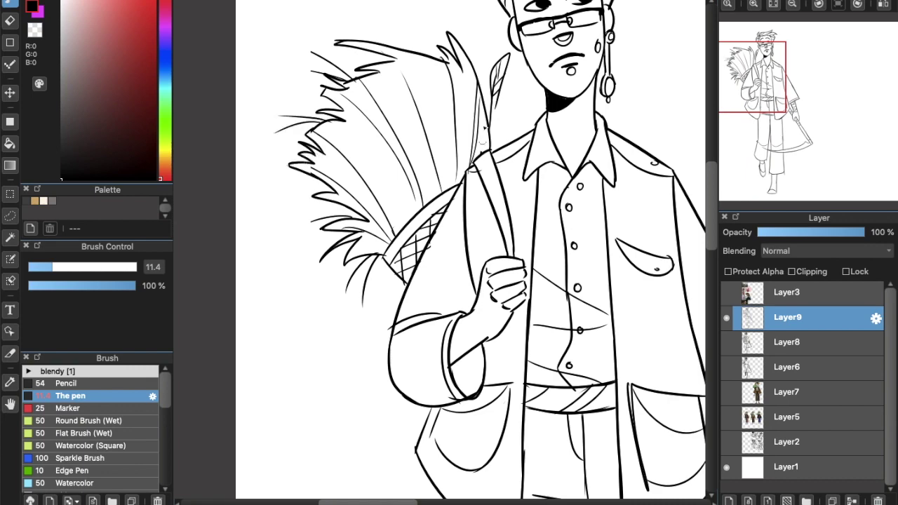
# Ink the hat's wide oval brim behind the head, with a torn notch at its outer edge
pyautogui.click(773, 4)
pyautogui.scroll(3, 322, 70)
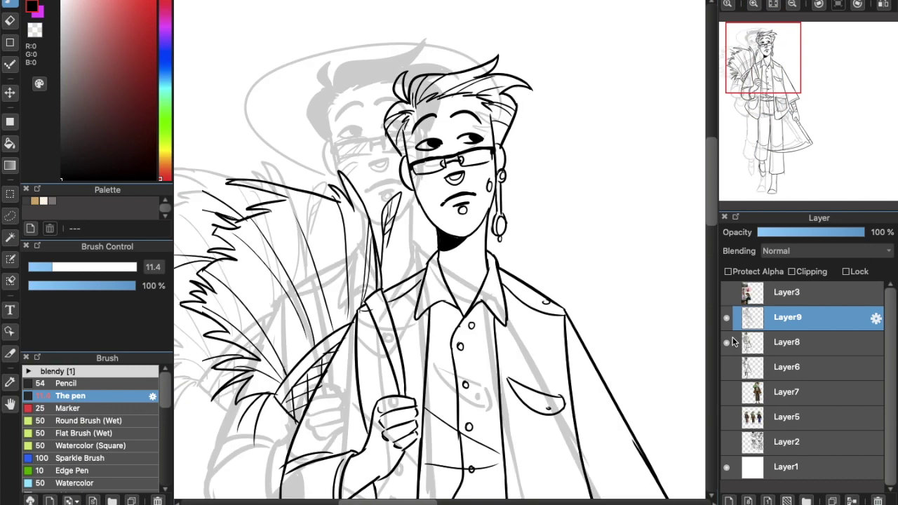
pyautogui.press('super+y')
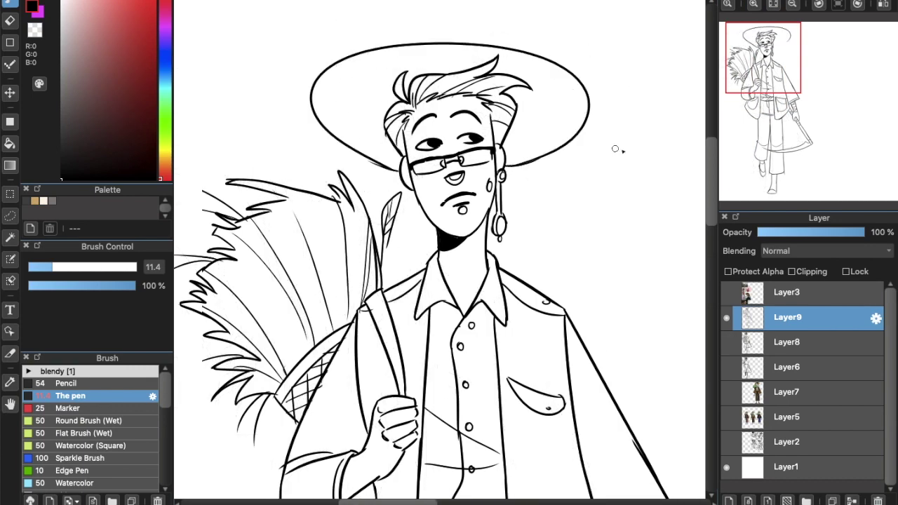
pyautogui.scroll(-3, 604, 143)
pyautogui.scroll(3, 552, 133)
pyautogui.press('super+y')
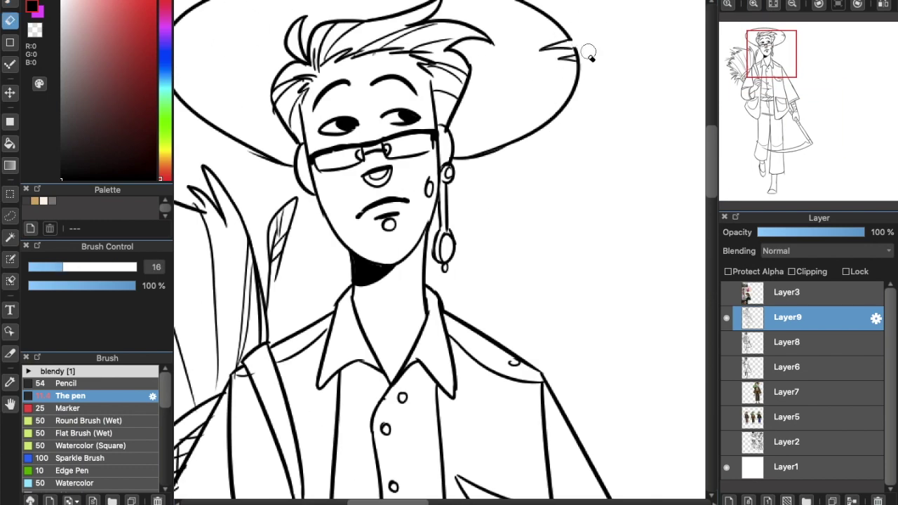
# Erase stray overlapping lines around the trouser legs and the sickle blade
pyautogui.scroll(-3, 302, 35)
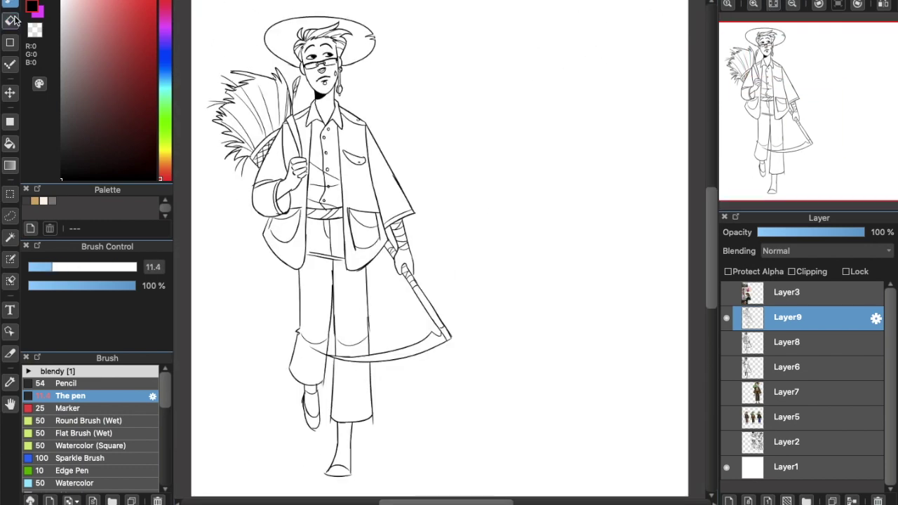
pyautogui.click(12, 20)
pyautogui.scroll(2, 456, 328)
pyautogui.press('b')
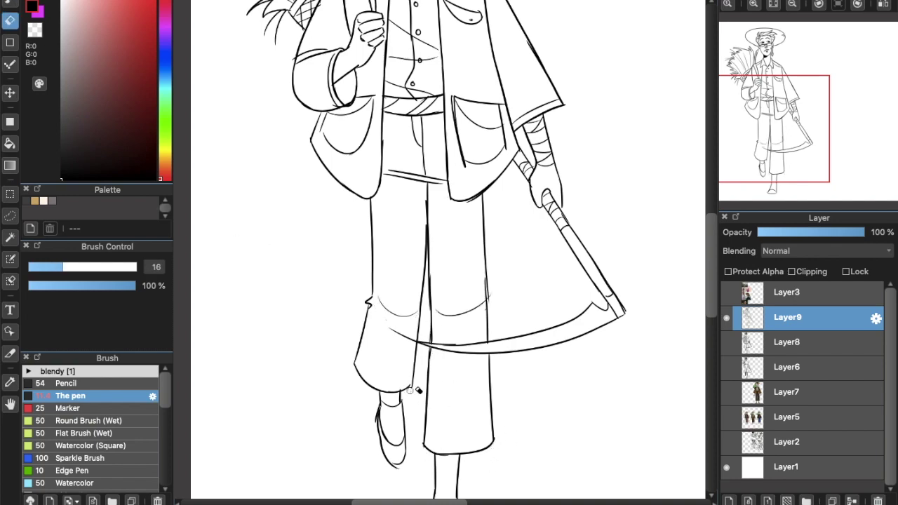
# Fill the silhouette with pale skin (RGB 255, 236, 221), and color the shirt green, sash red and trousers dark brown on clipped layers
pyautogui.scroll(-2, 739, 101)
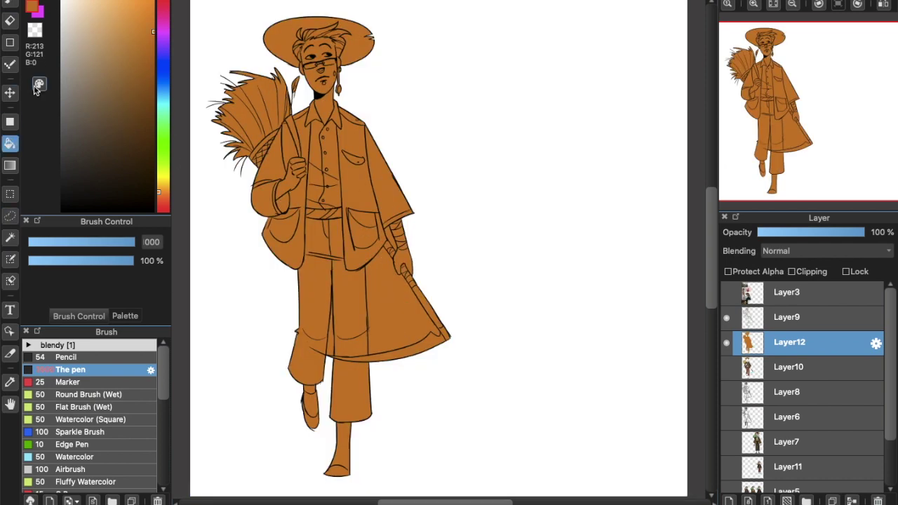
pyautogui.click(358, 351)
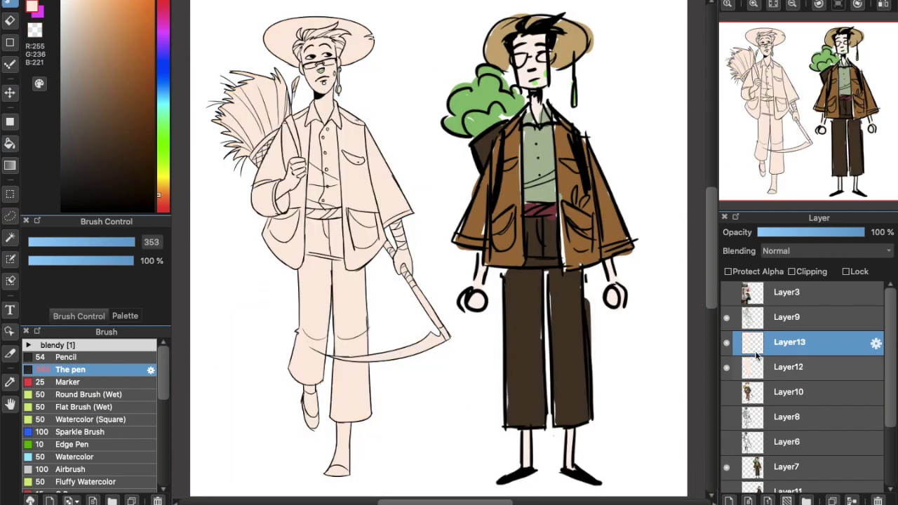
pyautogui.click(324, 194)
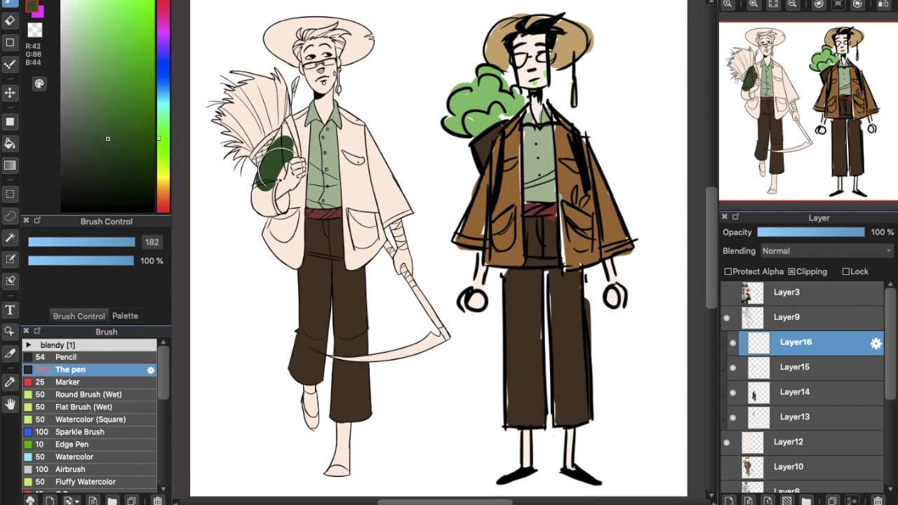
# Fill the jacket with dark green (RGB 65, 106, 73) on the clipped Layer16
pyautogui.moveTo(266, 203); pyautogui.dragTo(276, 240)
pyautogui.press('g')
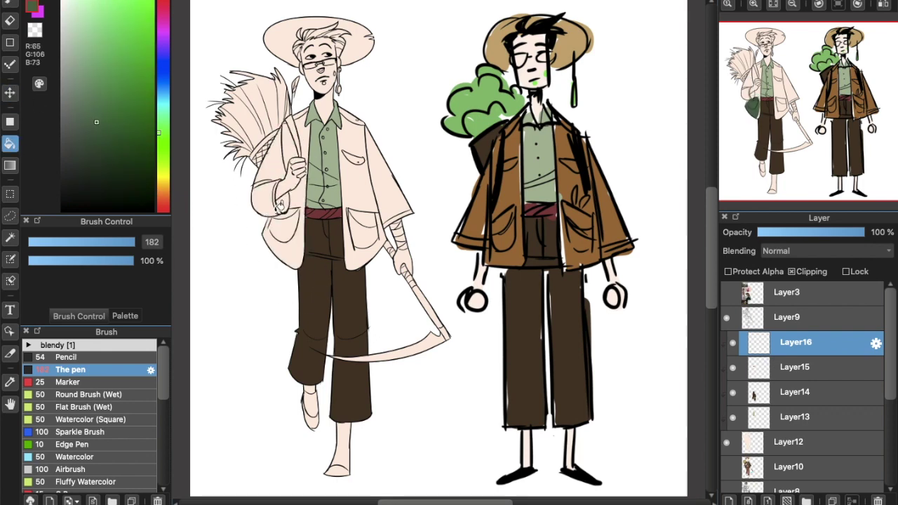
pyautogui.click(346, 127)
pyautogui.press('b')
pyautogui.moveTo(295, 211)
pyautogui.mouseDown()
pyautogui.moveTo(365, 224)
pyautogui.moveTo(421, 196)
pyautogui.mouseUp()
pyautogui.press('e')
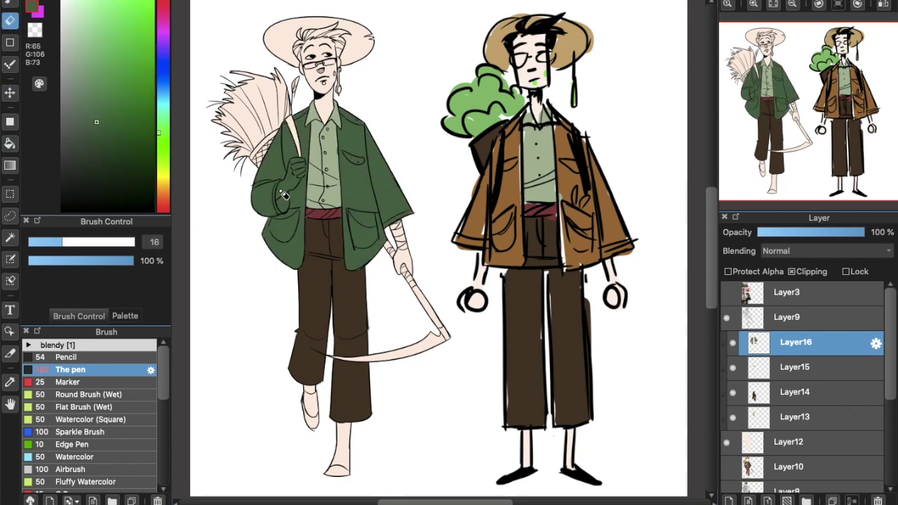
# Color the basket and strap brown, the hat and grass bundle tan, and start the near-black hair on separate clipped layers
pyautogui.press('b')
pyautogui.moveTo(309, 155)
pyautogui.mouseDown()
pyautogui.moveTo(260, 126)
pyautogui.moveTo(286, 110)
pyautogui.moveTo(330, 31)
pyautogui.mouseUp()
pyautogui.hotkey('ctrl', 'shift', 'n')
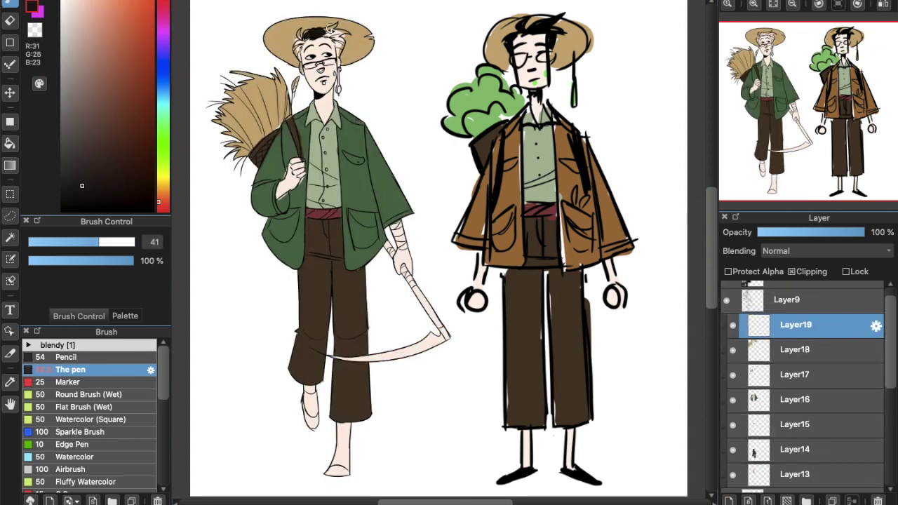
# Toggle the base color layer off and on to check the coloring, and hide the colored reference design
pyautogui.scroll(-3, 807, 378)
pyautogui.click(727, 427)
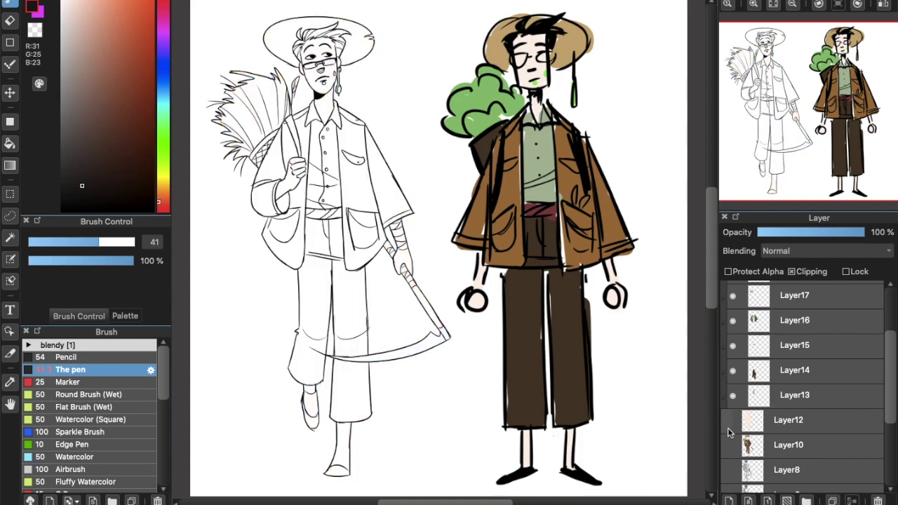
pyautogui.click(728, 427)
pyautogui.click(726, 430)
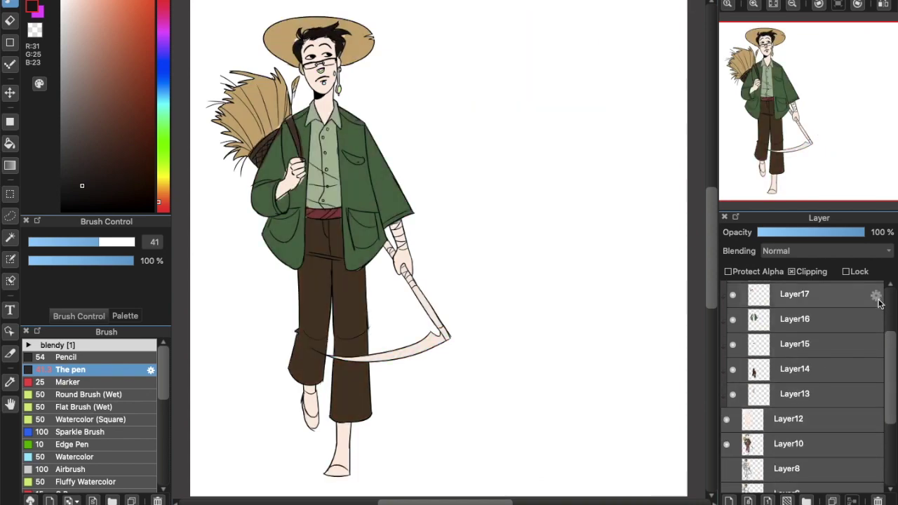
# Touch up the green jacket color on Layer16, erasing spill around the hand and sash
pyautogui.scroll(5, 307, 198)
pyautogui.scroll(1, 807, 379)
pyautogui.click(807, 379)
pyautogui.keyDown('alt'); pyautogui.click(443, 416); pyautogui.keyUp('alt')
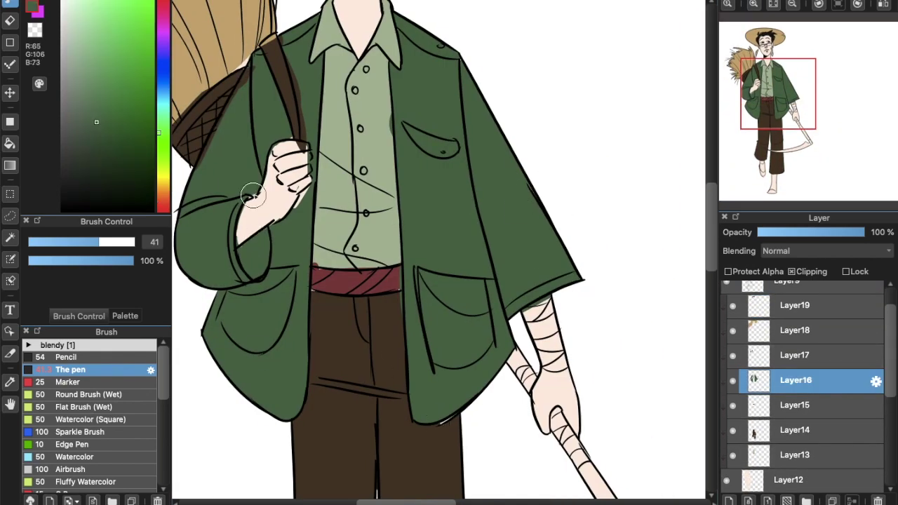
pyautogui.press('e')
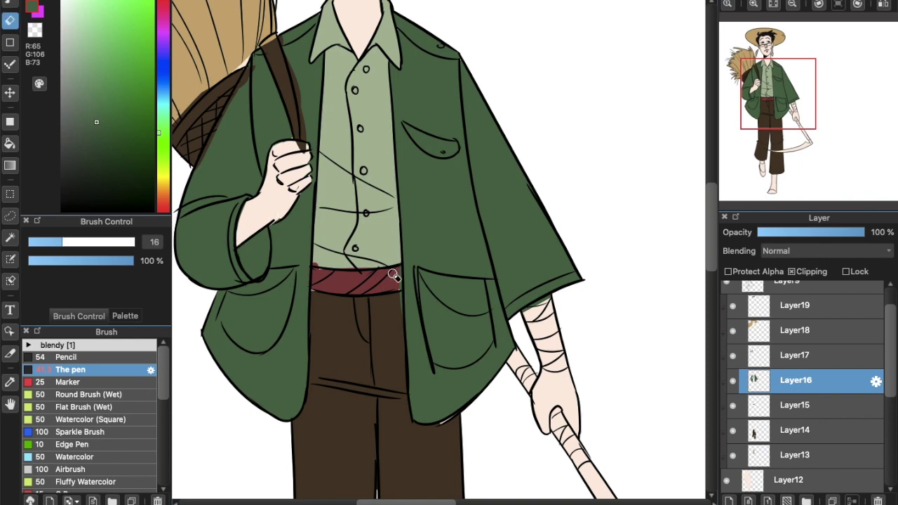
# Clean up the red sash edges on Layer15 and touch up the brown trousers on Layer14
pyautogui.click(795, 405)
pyautogui.keyDown('alt'); pyautogui.click(355, 278); pyautogui.keyUp('alt')
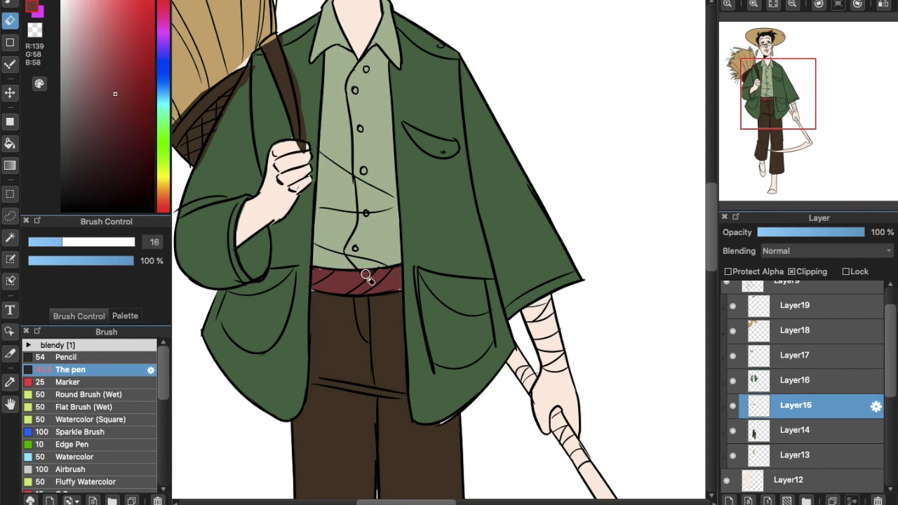
pyautogui.press('b')
pyautogui.scroll(2, 214, 298)
pyautogui.scroll(-4, 214, 298)
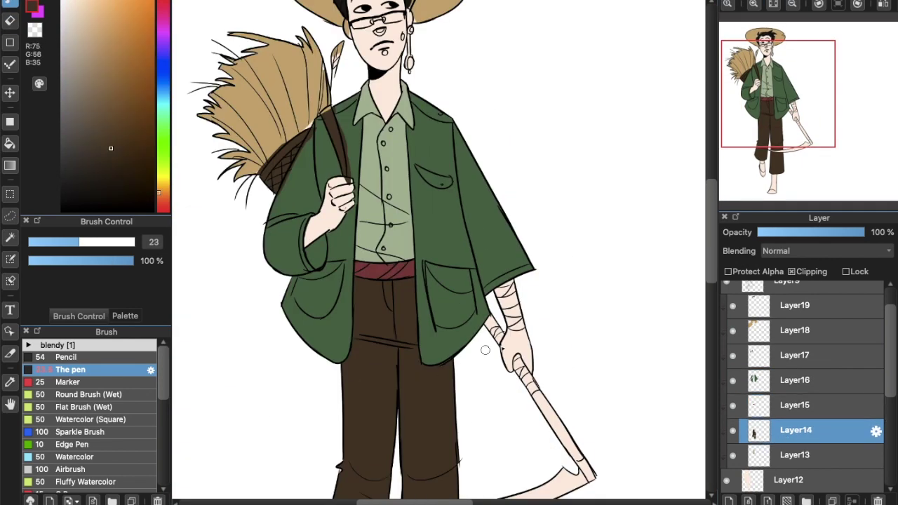
# Clean up the brown strap and basket edges on Layer17, filling the gaps and removing color spill
pyautogui.click(749, 4)
pyautogui.click(749, 4)
pyautogui.press('e')
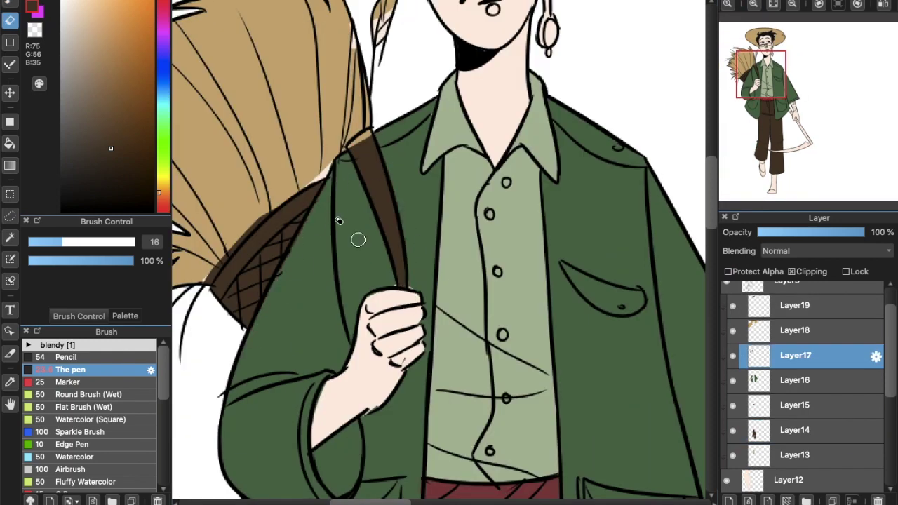
pyautogui.hotkey('alt', ']')
pyautogui.click(774, 390)
pyautogui.press('b')
pyautogui.hotkey('alt', '[')
pyautogui.hotkey('alt', '[')
# Touch up the tan color of the grass bundle on Layer18 with the sampled tan
pyautogui.hotkey('alt', ']')
pyautogui.hotkey('alt', ']')
pyautogui.hotkey('alt', ']')
pyautogui.hotkey('alt', ']')
pyautogui.keyDown('alt'); pyautogui.click(313, 230); pyautogui.keyUp('alt')
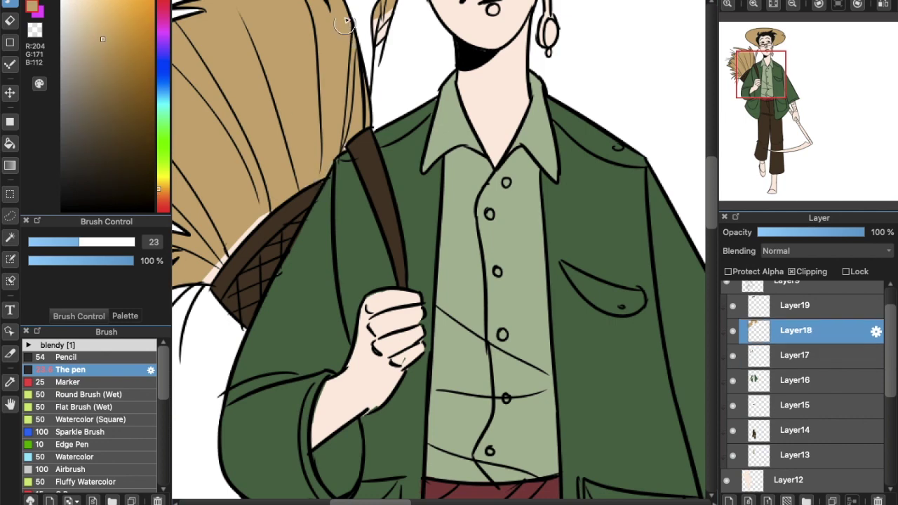
pyautogui.scroll(5, 421, 182)
# Clean up the near-black hair edges on Layer19 and the tan hat around them on Layer18, erasing tan from the ear
pyautogui.press('e')
pyautogui.hotkey('alt', ']')
pyautogui.keyDown('alt'); pyautogui.click(326, 116); pyautogui.keyUp('alt')
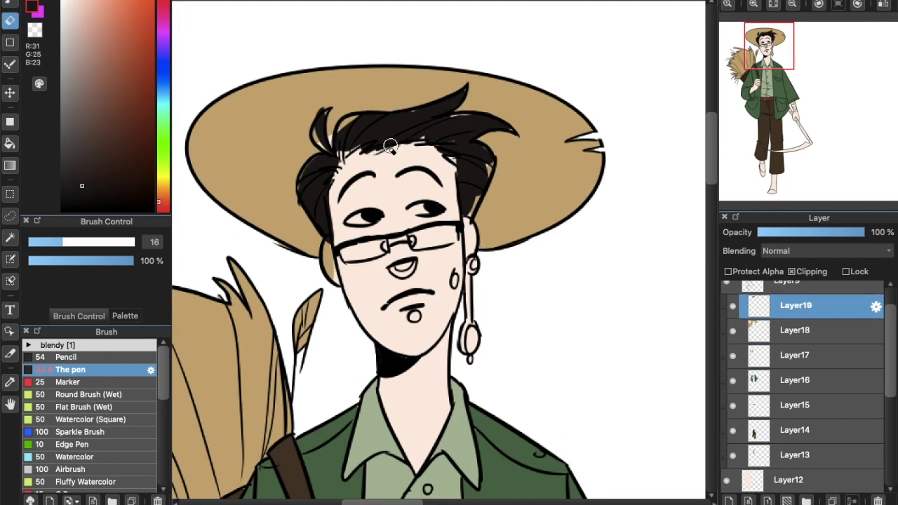
pyautogui.hotkey('alt', '[')
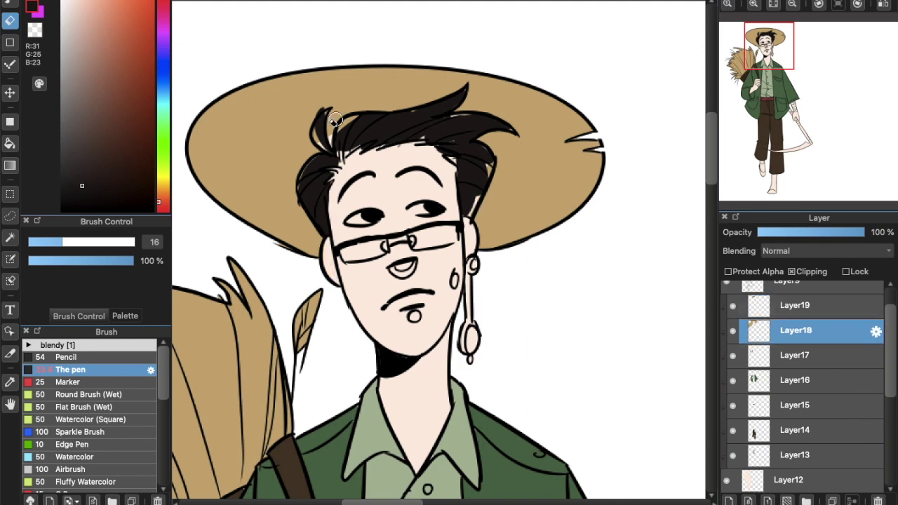
pyautogui.press('b')
pyautogui.keyDown('alt'); pyautogui.click(245, 118); pyautogui.keyUp('alt')
pyautogui.press('e')
pyautogui.hotkey('alt', ']')
pyautogui.keyDown('alt'); pyautogui.click(341, 98); pyautogui.keyUp('alt')
pyautogui.press('b')
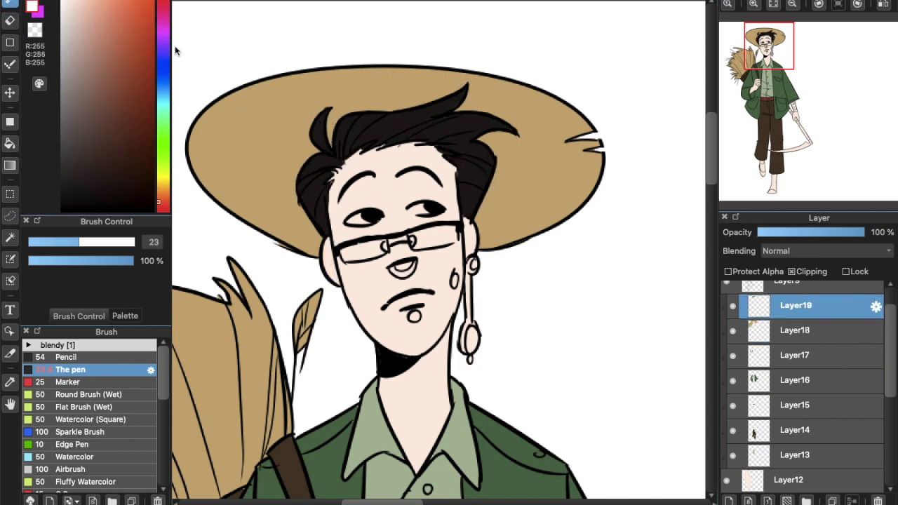
# Color the gems light blue and the jewelry metal pale gray on a clipped layer, and tint the lips soft pink
pyautogui.scroll(-3, 725, 363)
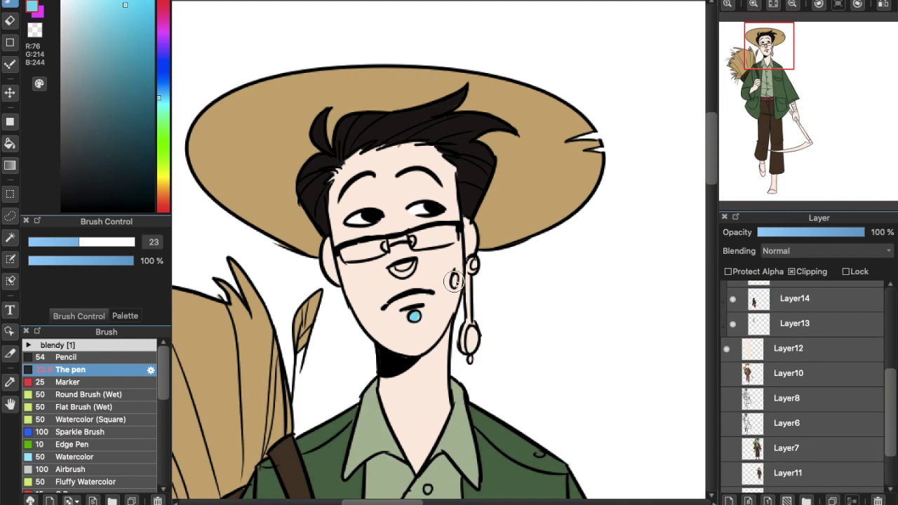
pyautogui.keyDown('alt'); pyautogui.click(471, 281); pyautogui.keyUp('alt')
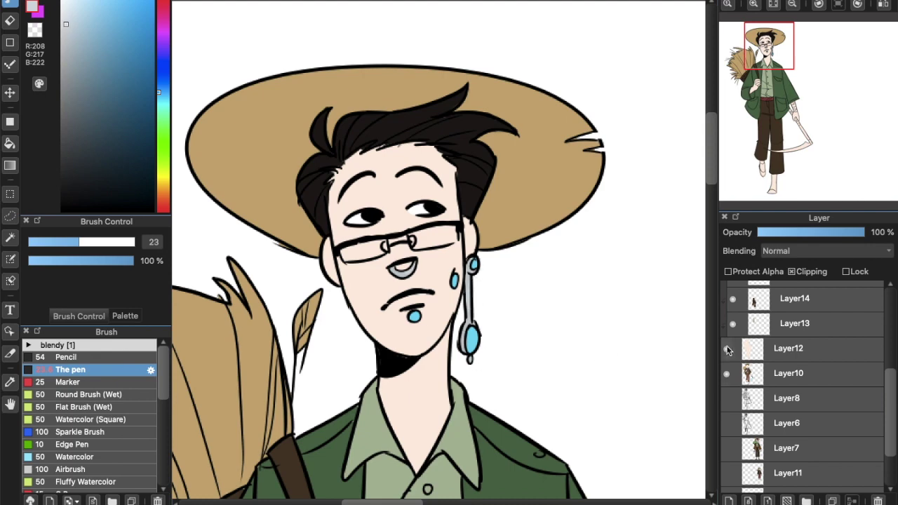
pyautogui.keyDown('alt'); pyautogui.click(456, 281); pyautogui.keyUp('alt')
pyautogui.keyDown('alt'); pyautogui.click(414, 414); pyautogui.keyUp('alt')
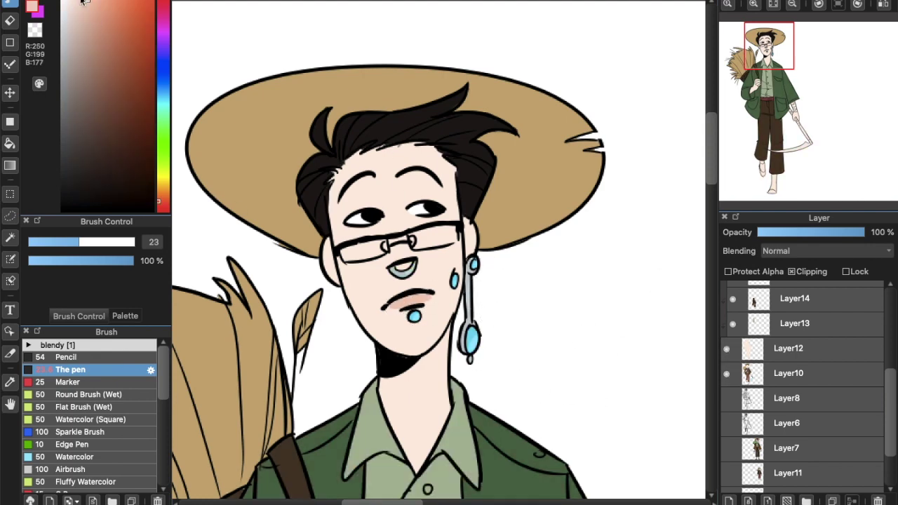
# Paint slightly lighter brown highlight strands into the near-black hair on Layer19
pyautogui.keyDown('alt'); pyautogui.click(428, 112); pyautogui.keyUp('alt')
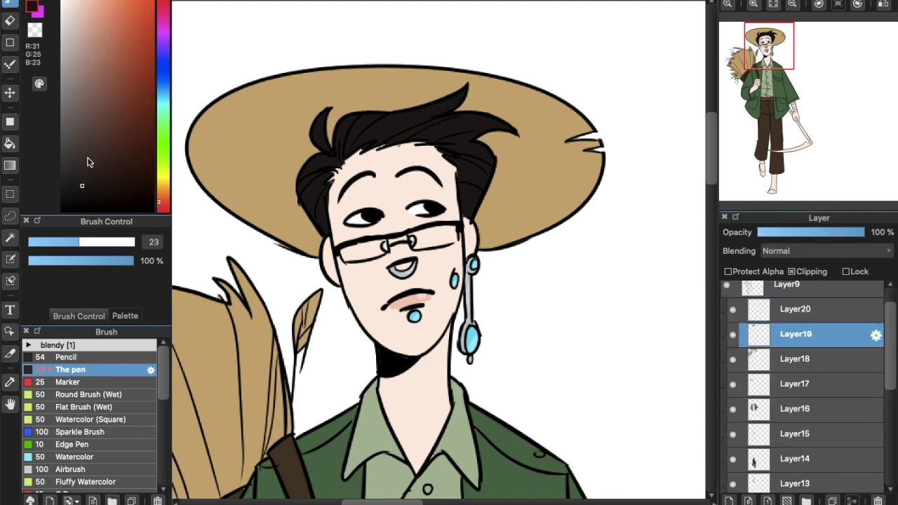
pyautogui.moveTo(346, 126); pyautogui.dragTo(396, 128)
pyautogui.moveTo(329, 162); pyautogui.dragTo(318, 186)
pyautogui.hotkey('ctrl', 'z')
pyautogui.keyDown('alt'); pyautogui.click(377, 128); pyautogui.keyUp('alt')
pyautogui.click(775, 5)
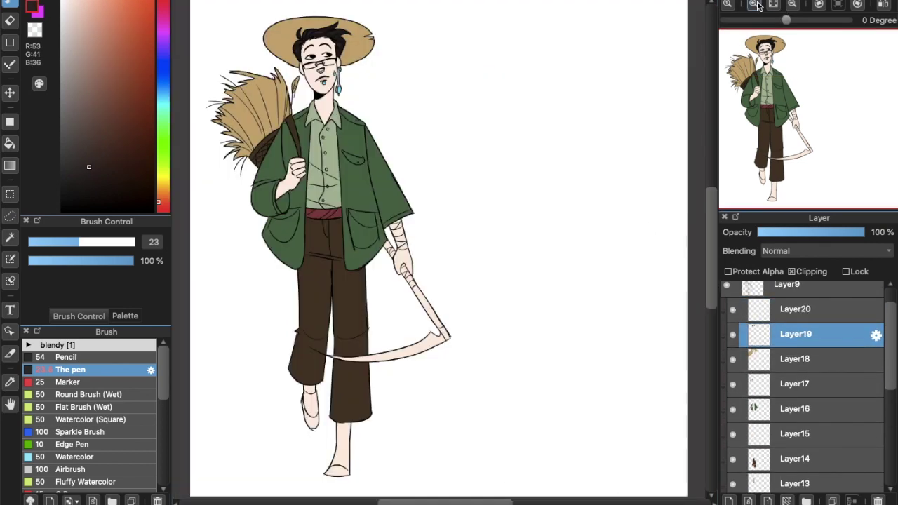
# Color the shoes and scythe handle near-black and the blade light blue with paler highlights on a new clipped layer
pyautogui.click(753, 4)
pyautogui.scroll(-10, 411, 211)
pyautogui.hotkey('ctrl', 'shift', 'n')
pyautogui.moveTo(411, 197); pyautogui.dragTo(402, 196)
pyautogui.moveTo(453, 337); pyautogui.dragTo(492, 325)
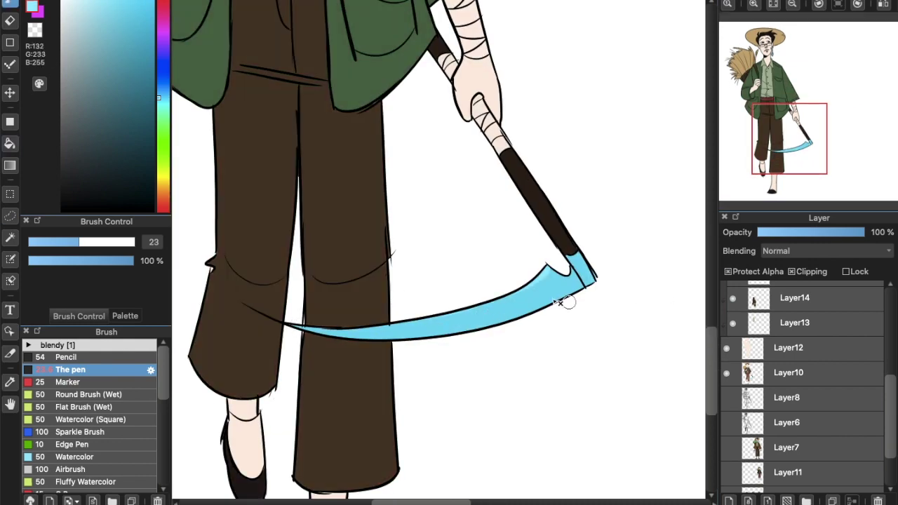
pyautogui.moveTo(571, 300); pyautogui.dragTo(282, 324)
pyautogui.moveTo(508, 300); pyautogui.dragTo(492, 322)
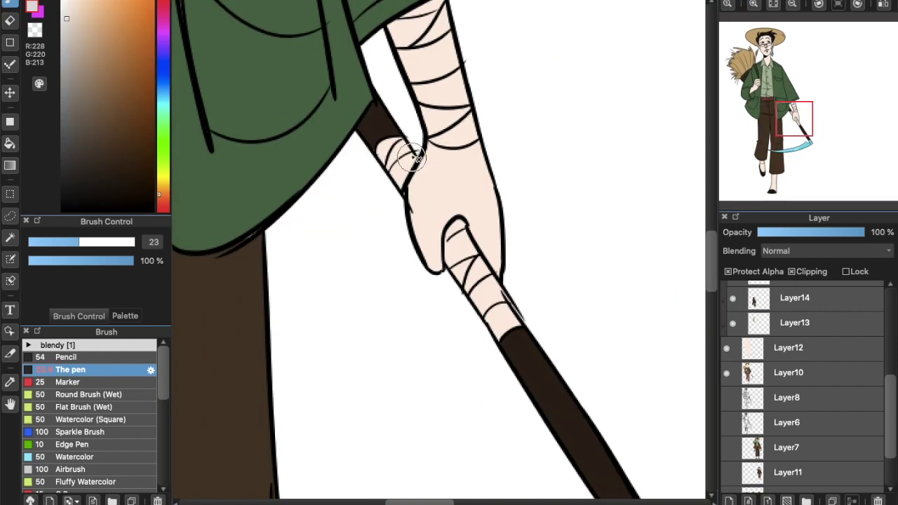
# Color the scythe handle wrapping grayish beige and the arm bandages off-white on Layer21
pyautogui.moveTo(390, 148)
pyautogui.mouseDown()
pyautogui.moveTo(460, 233)
pyautogui.moveTo(503, 306)
pyautogui.mouseUp()
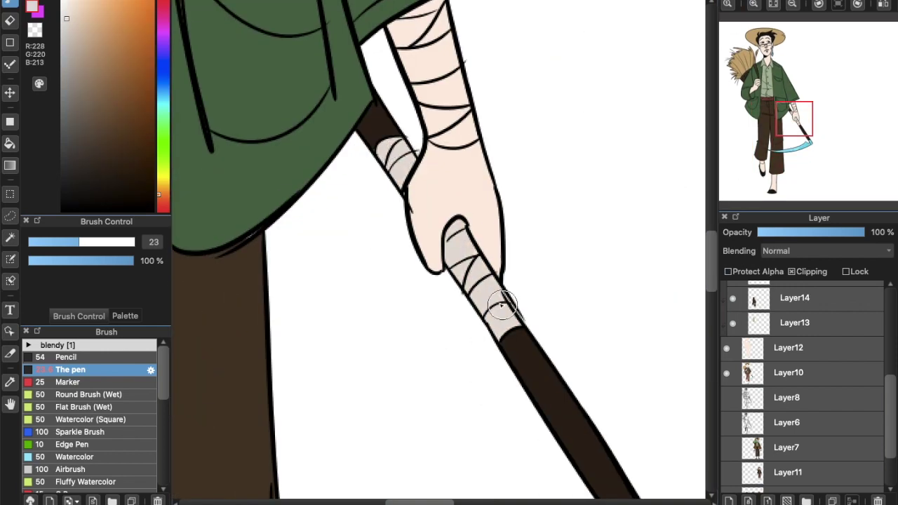
pyautogui.scroll(5, 870, 393)
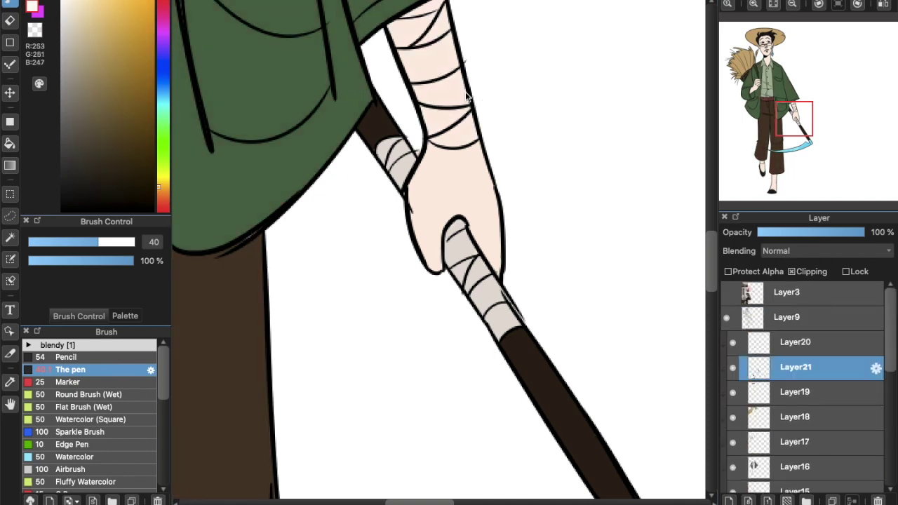
pyautogui.moveTo(421, 49)
pyautogui.mouseDown()
pyautogui.moveTo(458, 127)
pyautogui.moveTo(431, 35)
pyautogui.mouseUp()
pyautogui.hotkey('ctrl', '-')
pyautogui.hotkey('ctrl', '-')
pyautogui.hotkey('ctrl', '-')
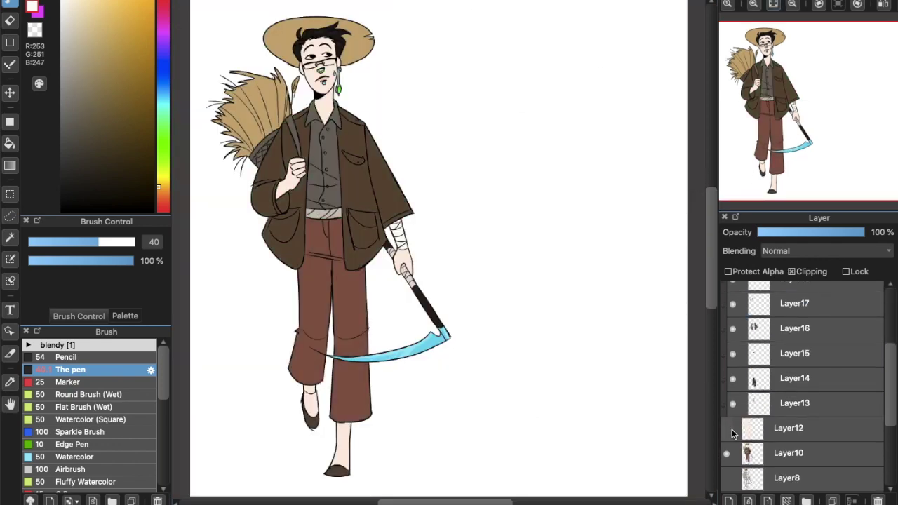
# Show the Layer12 base colors again over the colored reference design
pyautogui.click(732, 433)
pyautogui.scroll(5, 875, 329)
pyautogui.scroll(-5, 875, 329)
# Airbrush a soft reddish blush across the face on Layer22, changing the layer's blending mode and lowering its opacity
pyautogui.hotkey('ctrl', '+')
pyautogui.hotkey('ctrl', '+')
pyautogui.click(72, 469)
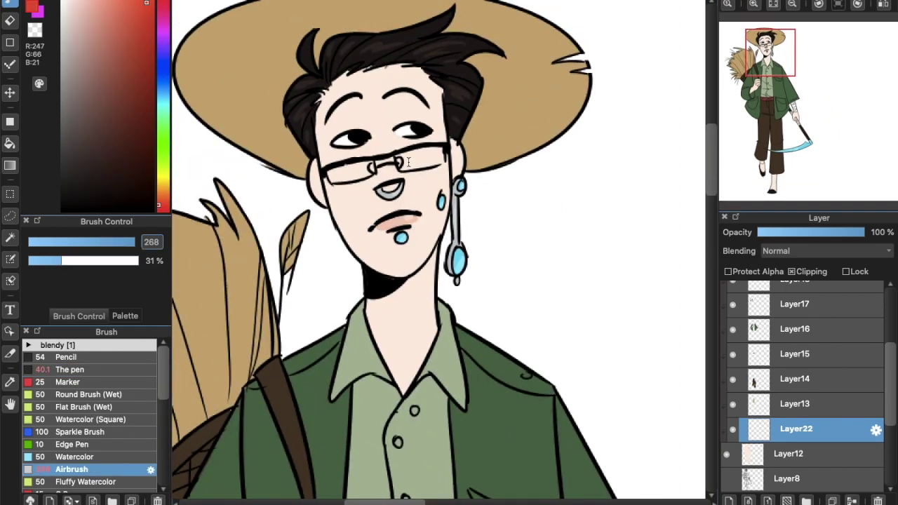
pyautogui.moveTo(421, 176); pyautogui.dragTo(337, 189)
pyautogui.click(828, 250)
pyautogui.moveTo(860, 232)
pyautogui.mouseDown()
pyautogui.moveTo(789, 225)
pyautogui.moveTo(811, 236)
pyautogui.moveTo(786, 232)
pyautogui.mouseUp()
pyautogui.hotkey('ctrl', '-')
pyautogui.hotkey('ctrl', '-')
pyautogui.hotkey('ctrl', '+')
pyautogui.hotkey('ctrl', '+')
pyautogui.hotkey('ctrl', '-')
pyautogui.hotkey('ctrl', '-')
pyautogui.hotkey('ctrl', '+')
pyautogui.hotkey('ctrl', '+')
# Fill the glasses lenses with white on a new clipped layer and set its opacity to 36%
pyautogui.click(729, 501)
pyautogui.hotkey('ctrl', '+')
pyautogui.click(70, 370)
pyautogui.moveTo(414, 106); pyautogui.dragTo(433, 110)
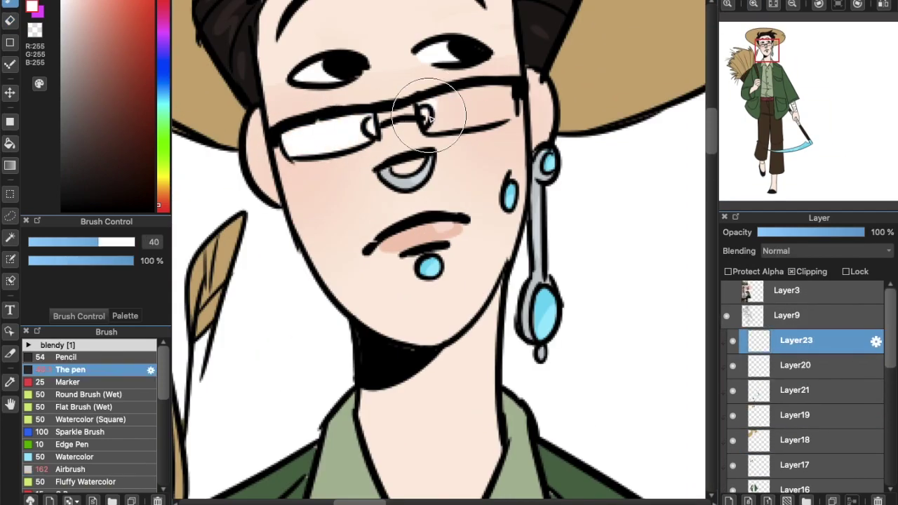
pyautogui.hotkey('ctrl', '-')
pyautogui.hotkey('ctrl', '-')
pyautogui.click(823, 232)
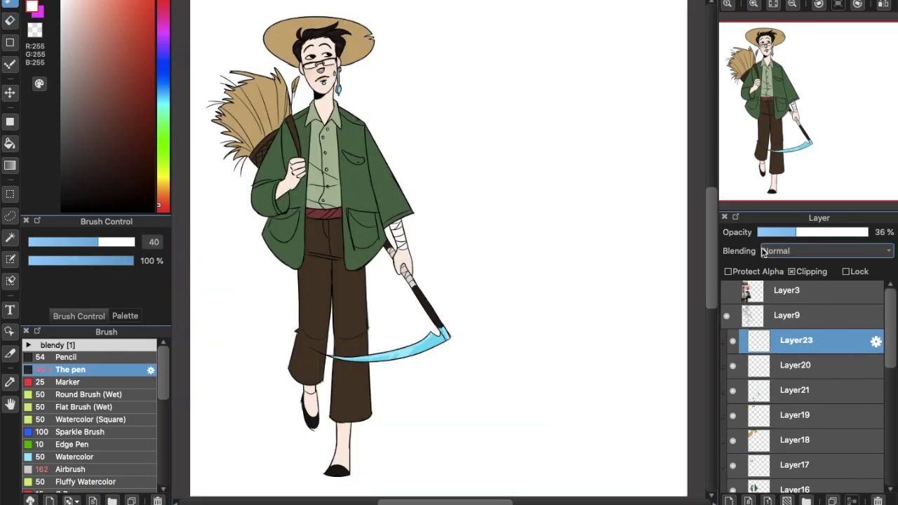
# Ink a round stud earring on the bare ear on Layer9 and fill it light blue on Layer20
pyautogui.hotkey('ctrl', '+')
pyautogui.hotkey('ctrl', '+')
pyautogui.hotkey('ctrl', '+')
pyautogui.click(787, 315)
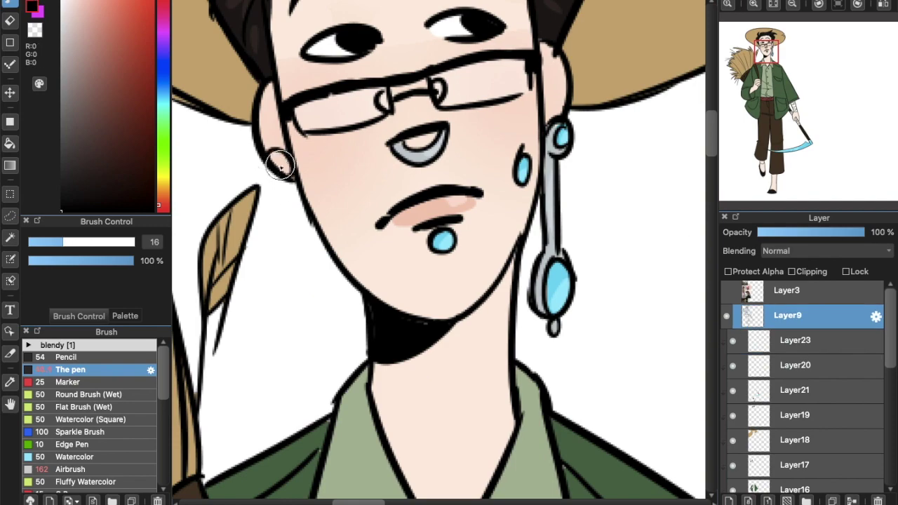
pyautogui.keyDown('alt'); pyautogui.click(565, 133); pyautogui.keyUp('alt')
pyautogui.moveTo(271, 150); pyautogui.dragTo(280, 170)
pyautogui.hotkey('ctrl', '-')
pyautogui.hotkey('ctrl', '-')
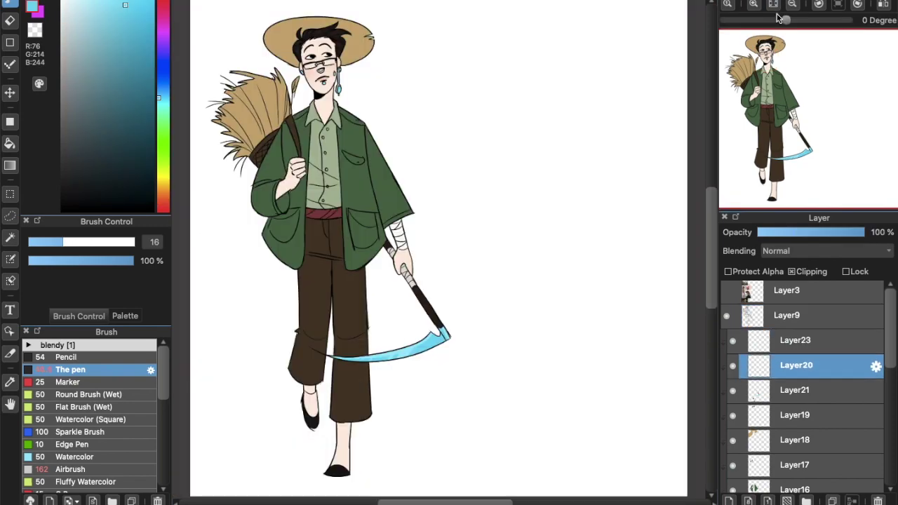
# Draw thin black eyelid crease lines above both eyes on Layer9
pyautogui.hotkey('ctrl', '+')
pyautogui.hotkey('ctrl', '+')
pyautogui.keyDown('alt'); pyautogui.click(358, 309); pyautogui.keyUp('alt')
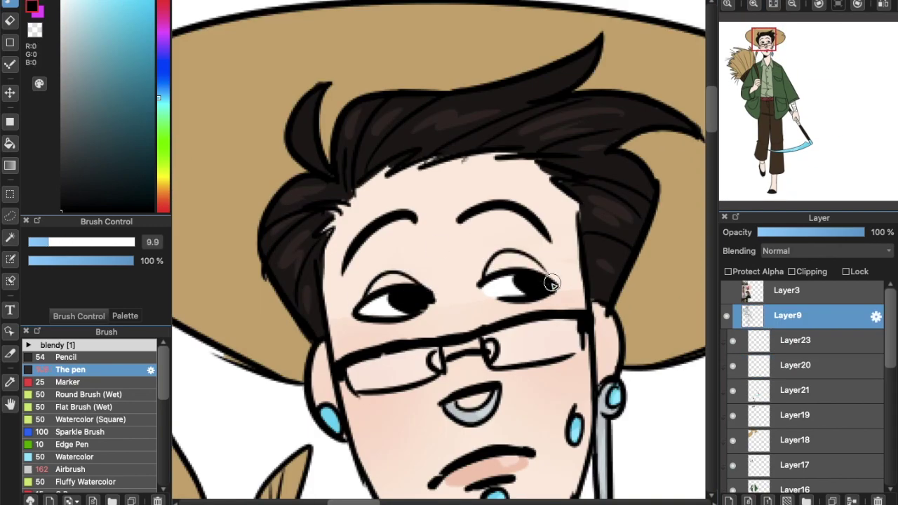
pyautogui.hotkey('ctrl', '-')
pyautogui.hotkey('ctrl', '-')
pyautogui.hotkey('ctrl', '+')
pyautogui.hotkey('ctrl', '+')
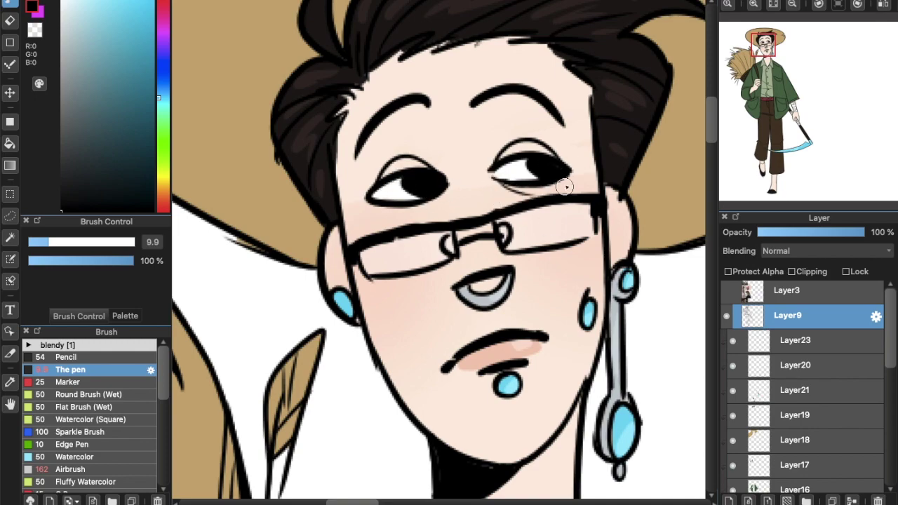
# Refine the outlines of both eyes with thin black pen strokes on Layer9
pyautogui.hotkey('ctrl', '-')
pyautogui.hotkey('ctrl', '-')
pyautogui.hotkey('ctrl', '+')
pyautogui.hotkey('ctrl', '+')
pyautogui.moveTo(458, 104); pyautogui.dragTo(526, 85)
pyautogui.moveTo(390, 99); pyautogui.dragTo(419, 108)
pyautogui.hotkey('ctrl', '-')
pyautogui.hotkey('ctrl', '-')
pyautogui.hotkey('ctrl', '+')
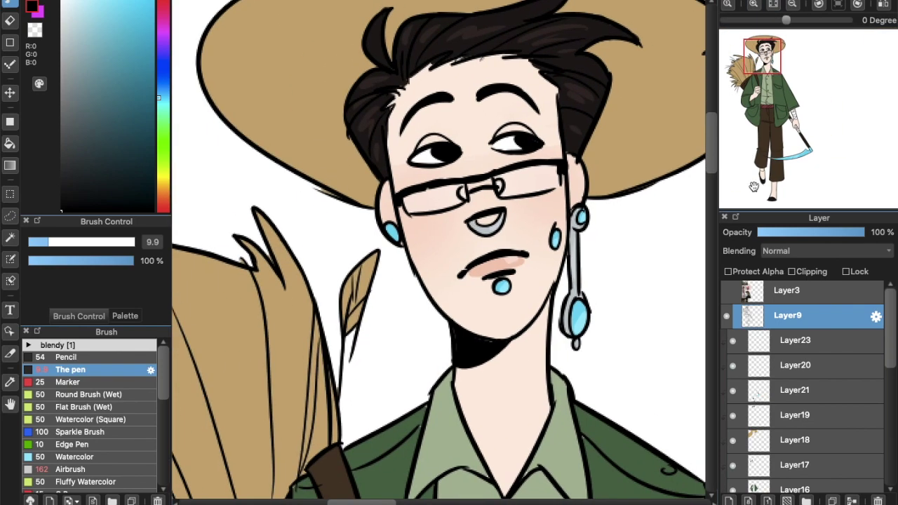
# Paint the irises of both eyes blue with lighter blue highlights on Layer9
pyautogui.hotkey('ctrl', '+')
pyautogui.keyDown('alt'); pyautogui.click(533, 309); pyautogui.keyUp('alt')
pyautogui.moveTo(564, 91); pyautogui.dragTo(584, 93)
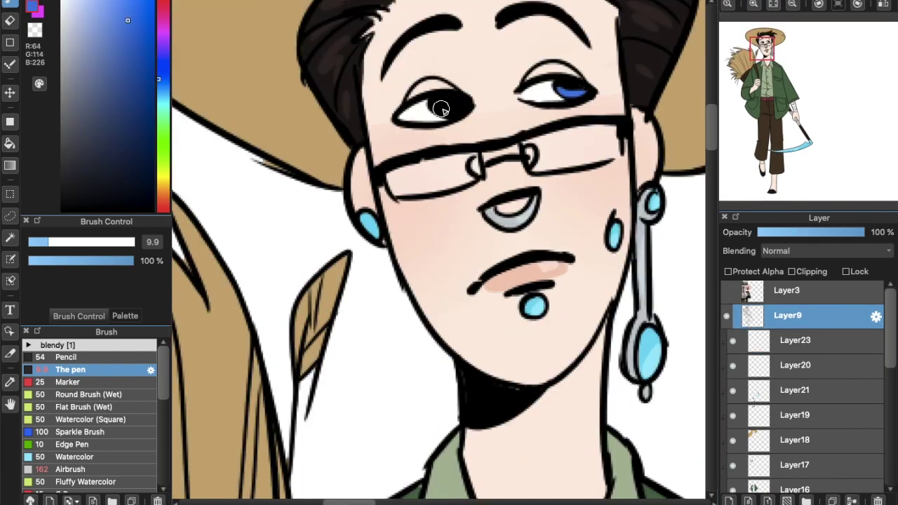
pyautogui.keyDown('alt'); pyautogui.click(585, 99); pyautogui.keyUp('alt')
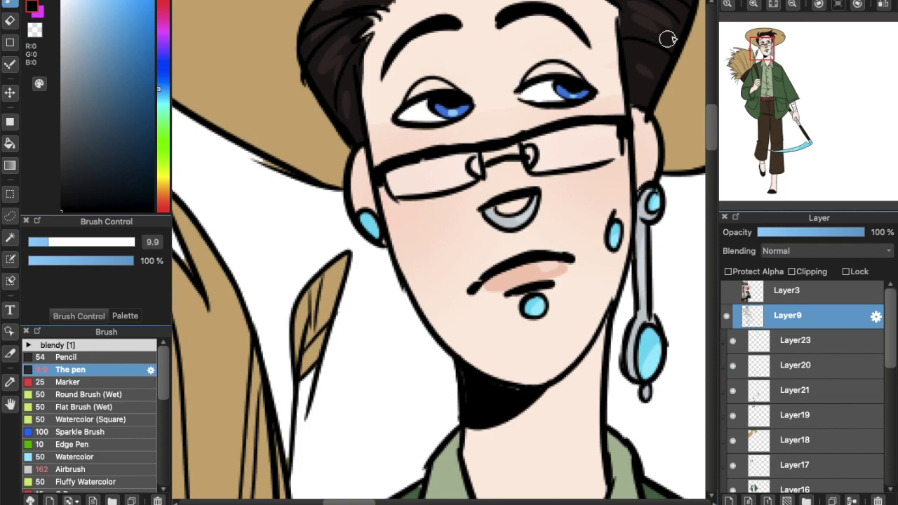
pyautogui.scroll(-5, 668, 39)
pyautogui.hotkey('ctrl', '-')
pyautogui.keyDown('alt'); pyautogui.click(510, 163); pyautogui.keyUp('alt')
pyautogui.hotkey('ctrl', '-')
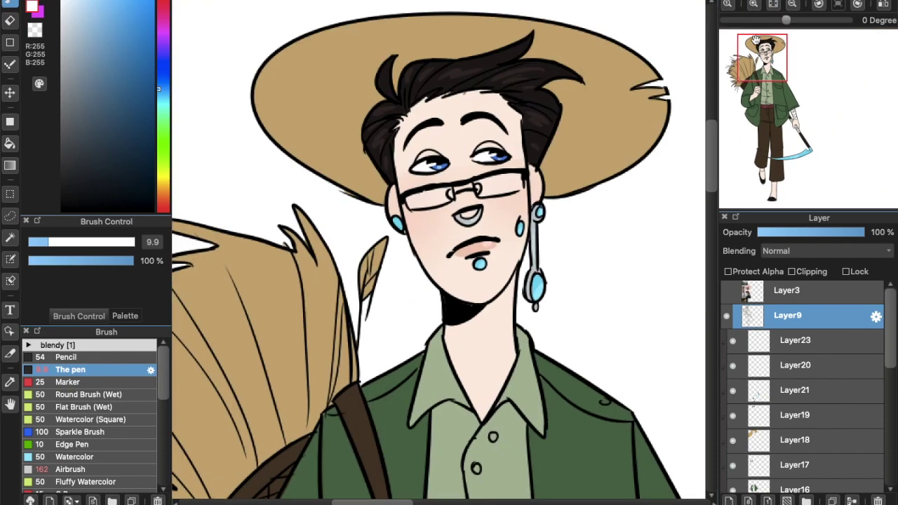
# Adjust the opacity of the glasses lens layer, Layer23
pyautogui.hotkey('ctrl', '-')
pyautogui.hotkey('ctrl', '-')
pyautogui.click(796, 340)
pyautogui.moveTo(864, 233); pyautogui.dragTo(807, 237)
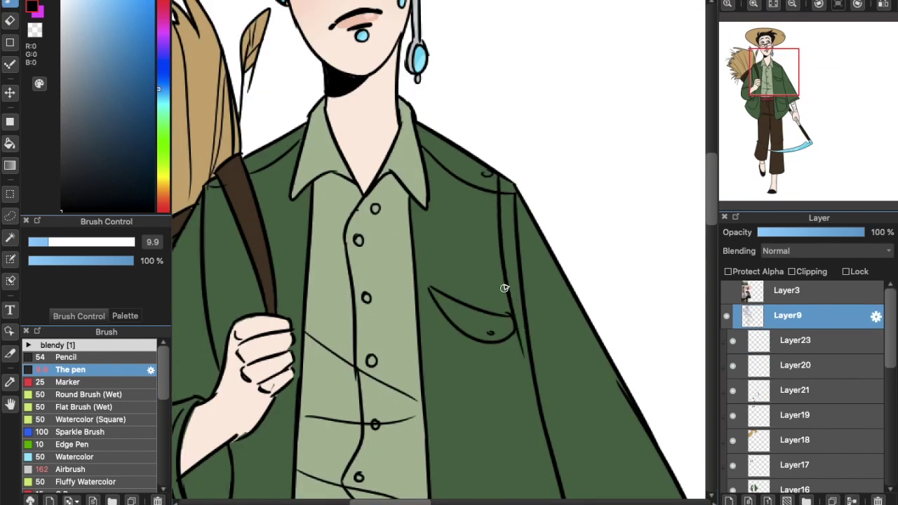
# Clean up the line art of the second shoulder strap on Layer9 and fill the strap with brown on Layer17
pyautogui.press('e')
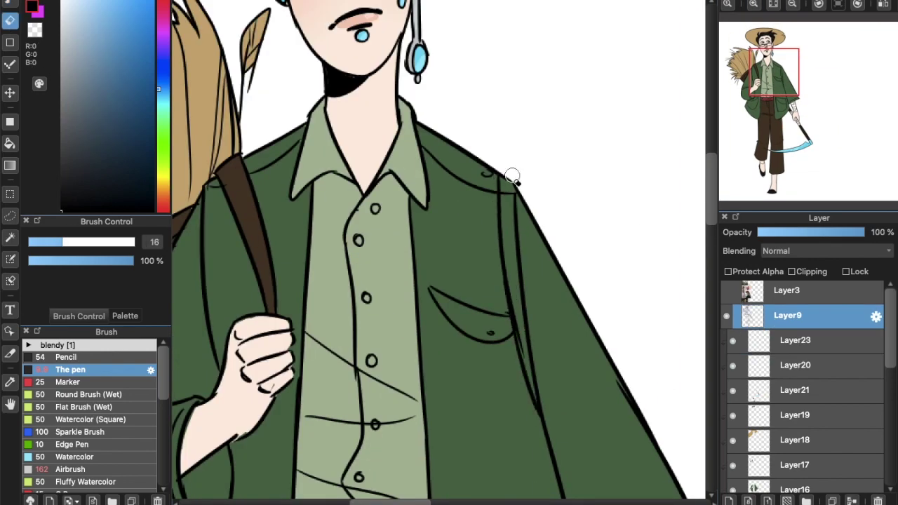
pyautogui.click(752, 465)
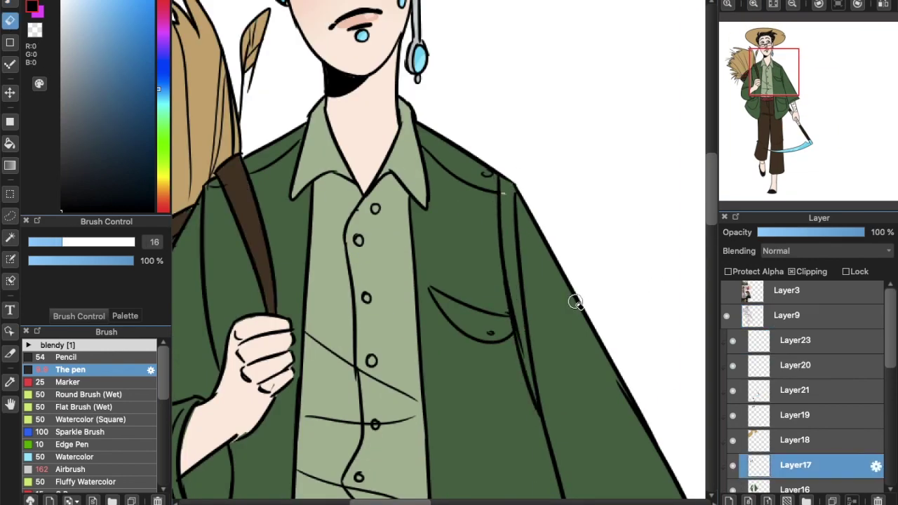
pyautogui.press('e')
pyautogui.moveTo(503, 190); pyautogui.dragTo(518, 349)
pyautogui.moveTo(511, 214); pyautogui.dragTo(535, 397)
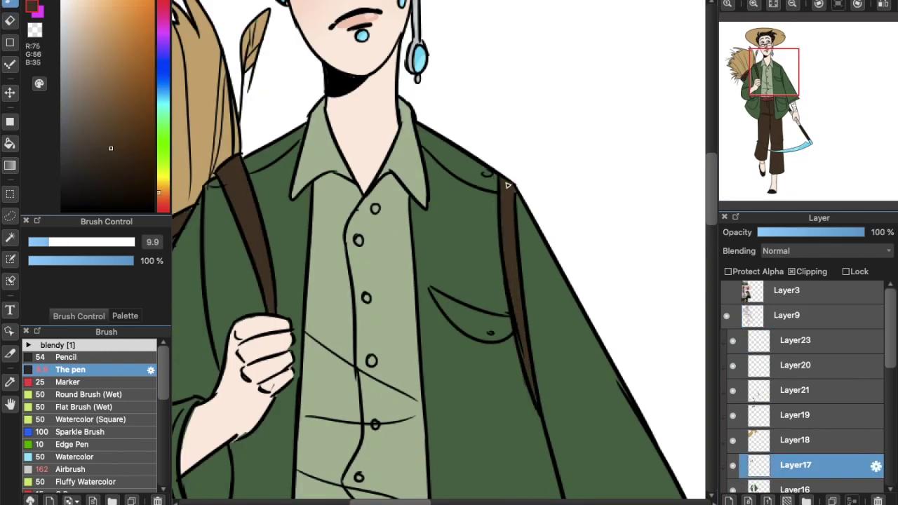
pyautogui.moveTo(499, 169); pyautogui.dragTo(519, 298)
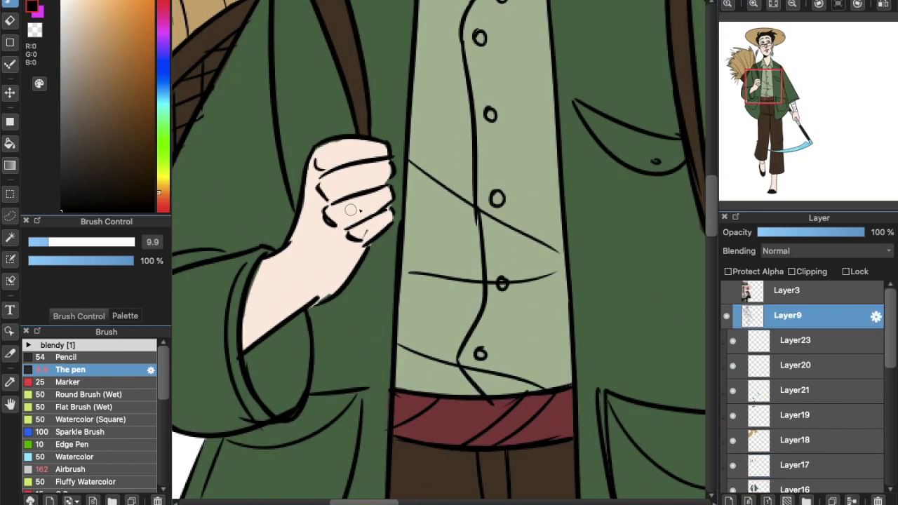